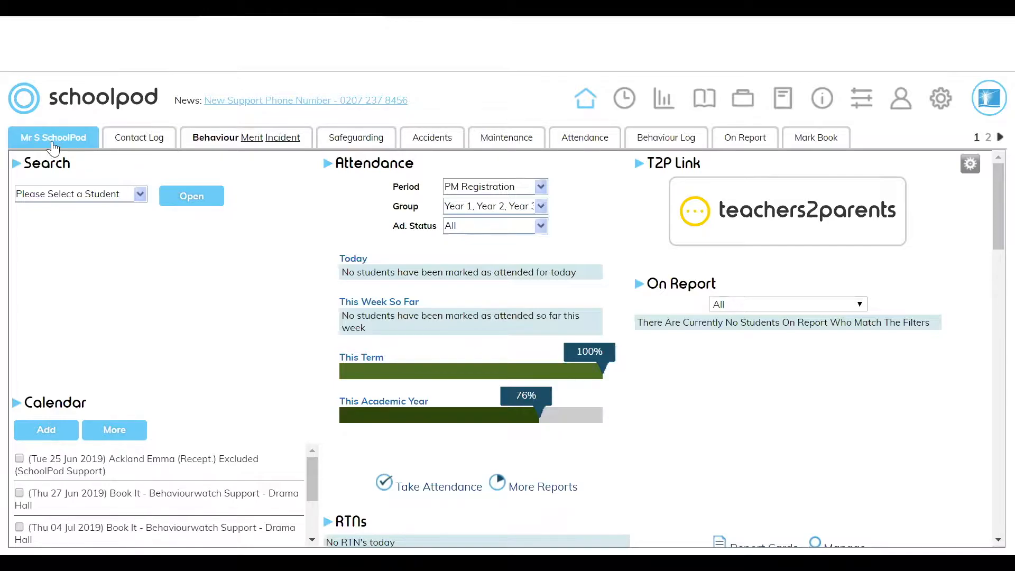
Start a new contact log slip and choose the first listed student in form 2A - Olympus.
{"action": "left_click", "coordinate": [131, 144]}
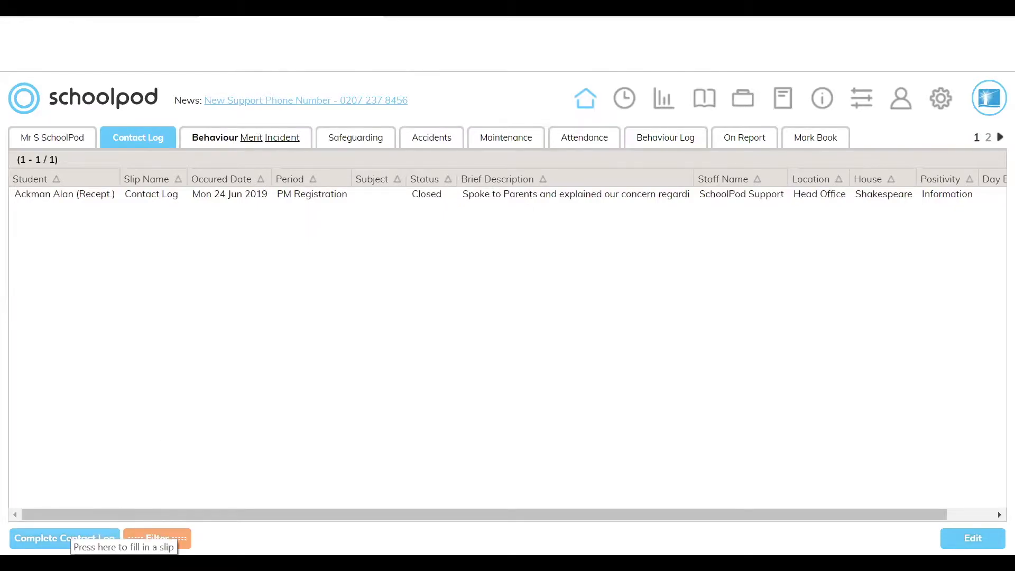
{"action": "left_click", "coordinate": [66, 538]}
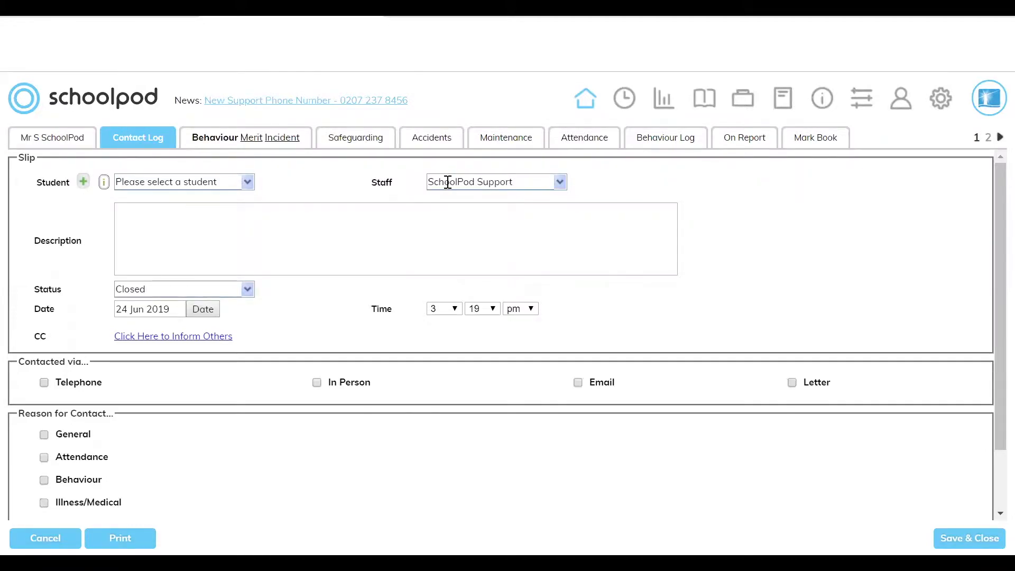
{"action": "left_click", "coordinate": [135, 181]}
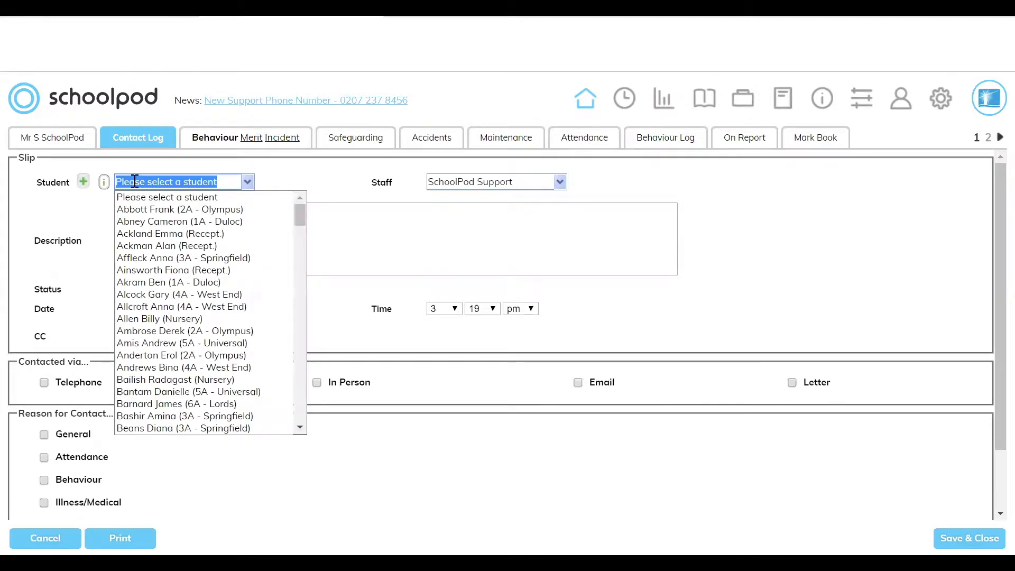
{"action": "left_click", "coordinate": [142, 208]}
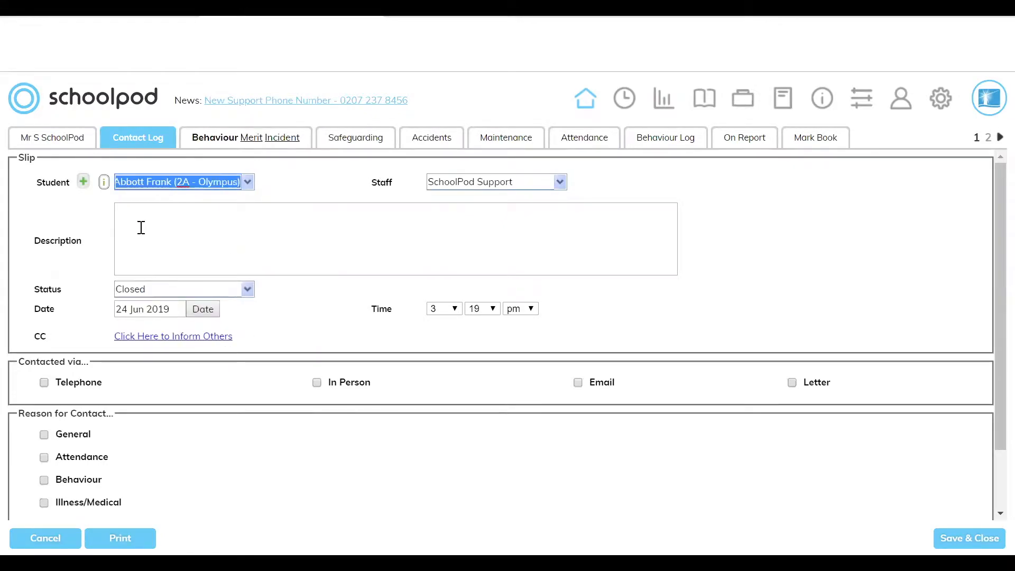
Enter a description headed "Student Contact Log:" and, below a blank line, note that the student was late to School this morning.
{"action": "left_click", "coordinate": [146, 221]}
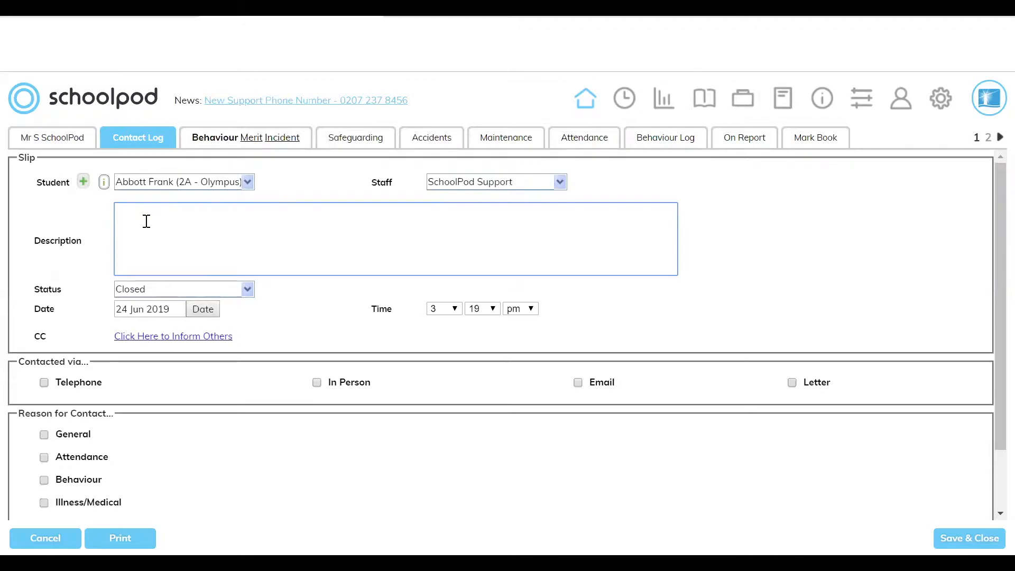
{"action": "type", "text": "Student Contact Log:"}
{"action": "key", "text": "Return"}
{"action": "key", "text": "Return"}
{"action": "type", "text": "Frank was late to School "}
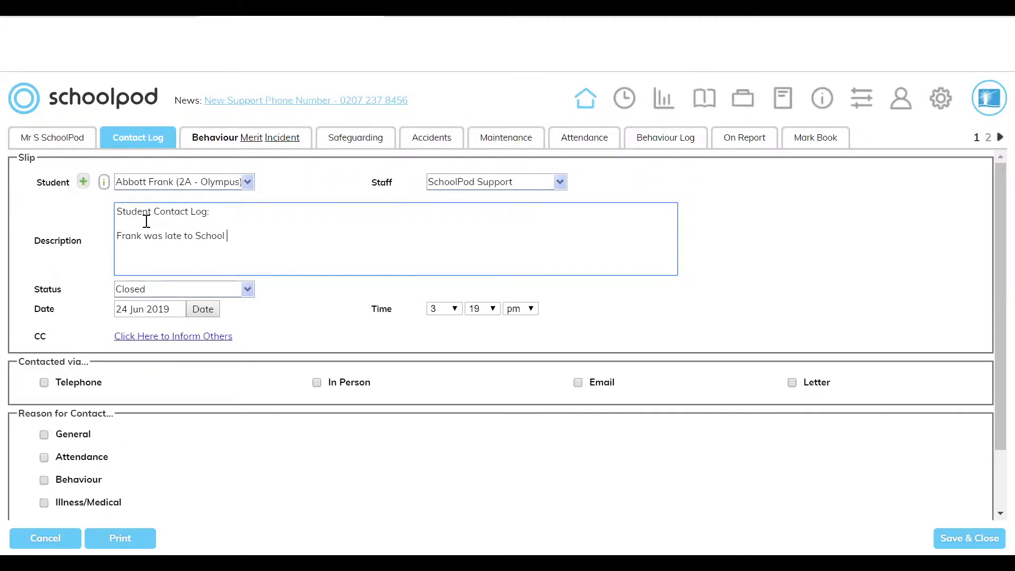
{"action": "type", "text": "this morning ."}
Set the contact log slip's time to 10:19 am and its date to 21 Jun 2019.
{"action": "left_click", "coordinate": [443, 309]}
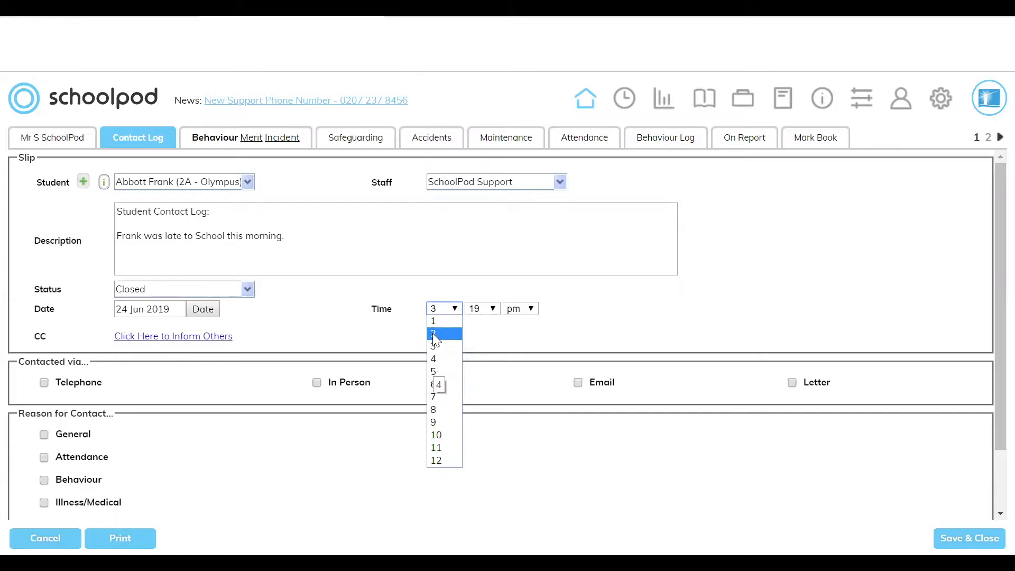
{"action": "left_click", "coordinate": [436, 434]}
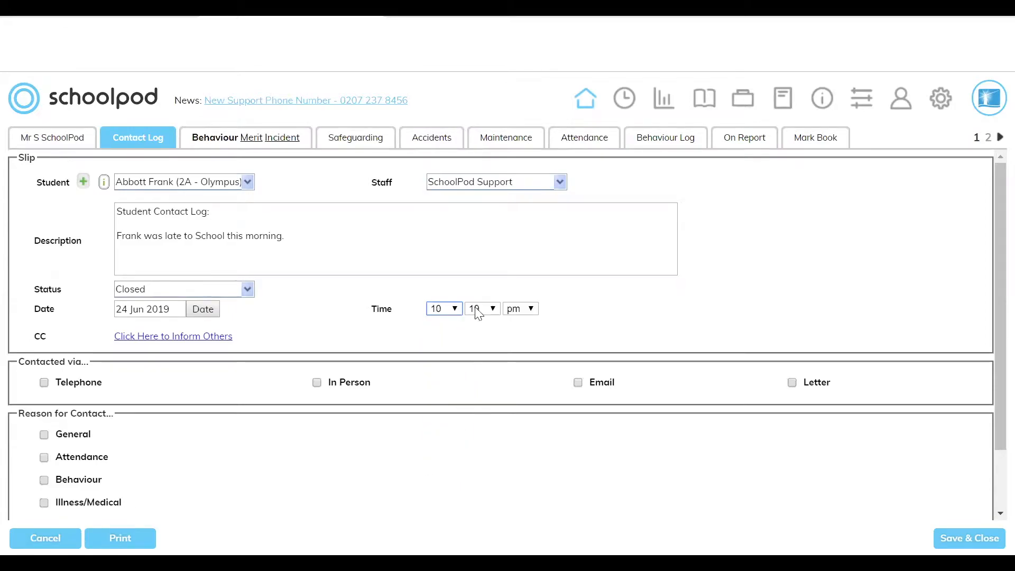
{"action": "left_click", "coordinate": [512, 310]}
{"action": "left_click", "coordinate": [512, 323]}
{"action": "left_click", "coordinate": [202, 310]}
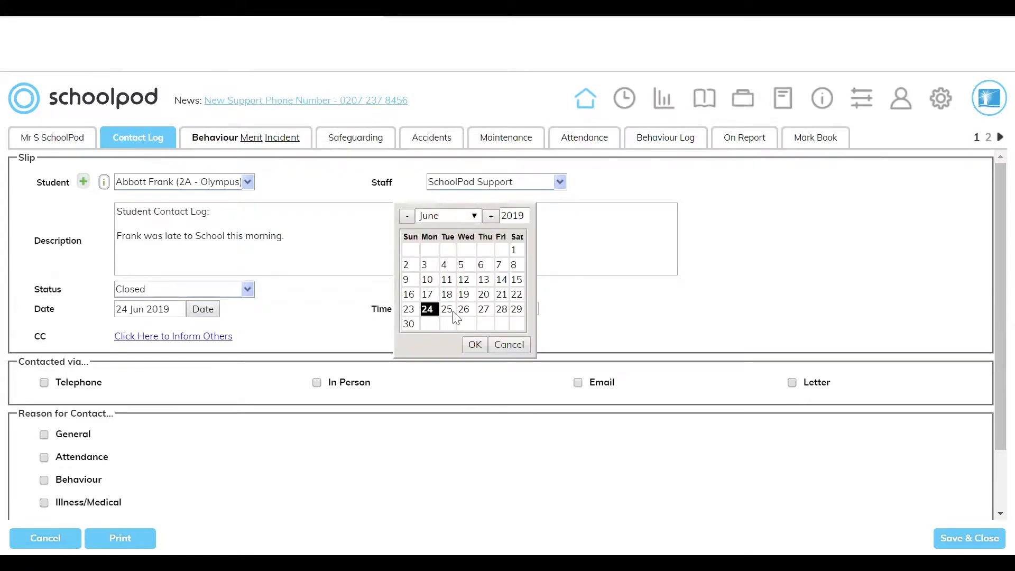
{"action": "left_click", "coordinate": [502, 295]}
{"action": "left_click", "coordinate": [474, 345]}
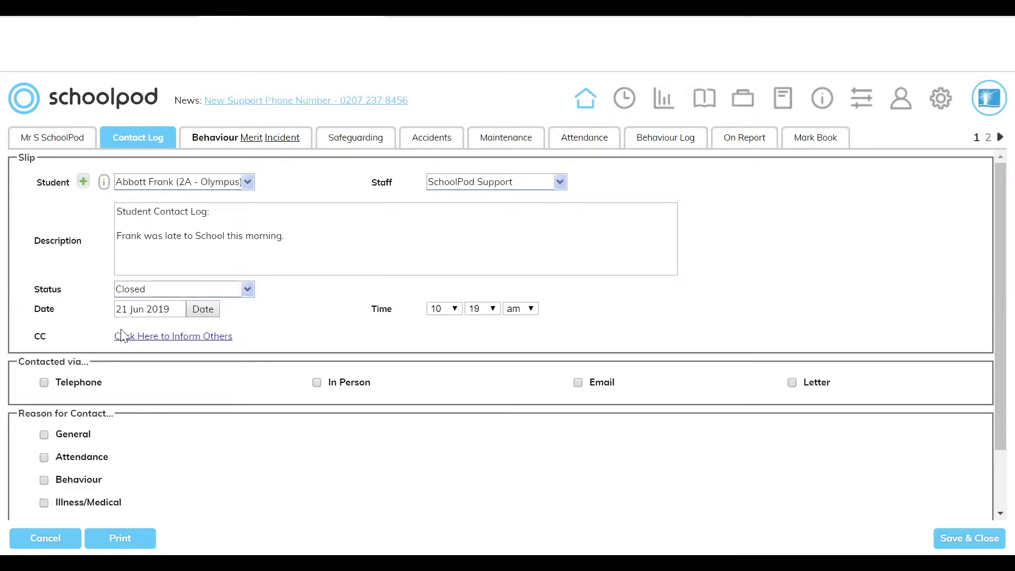
Copy in the second and third listed staff members so they are informed of the contact log slip.
{"action": "left_click", "coordinate": [159, 339]}
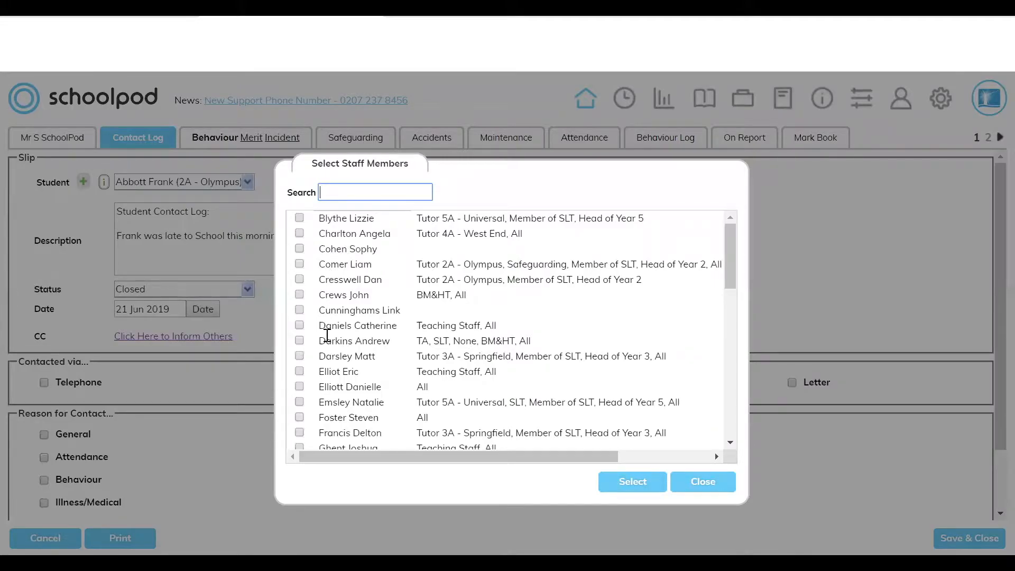
{"action": "left_click", "coordinate": [300, 234]}
{"action": "left_click", "coordinate": [299, 249]}
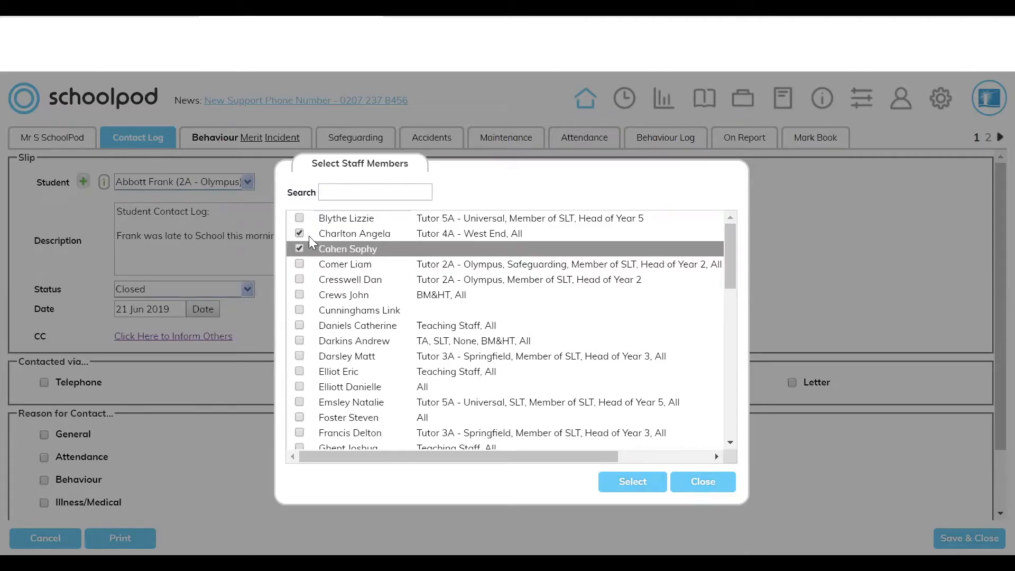
{"action": "left_click", "coordinate": [626, 492]}
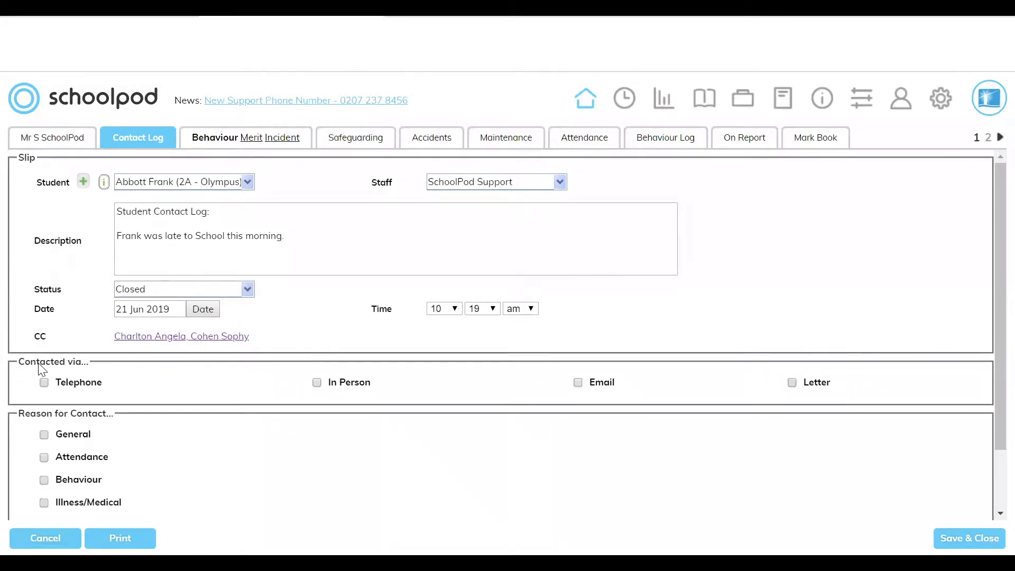
Mark the contact as made via Telephone for General, Attendance and Behaviour reasons, and save the slip.
{"action": "scroll", "coordinate": [41, 368], "scroll_direction": "down", "scroll_amount": 2}
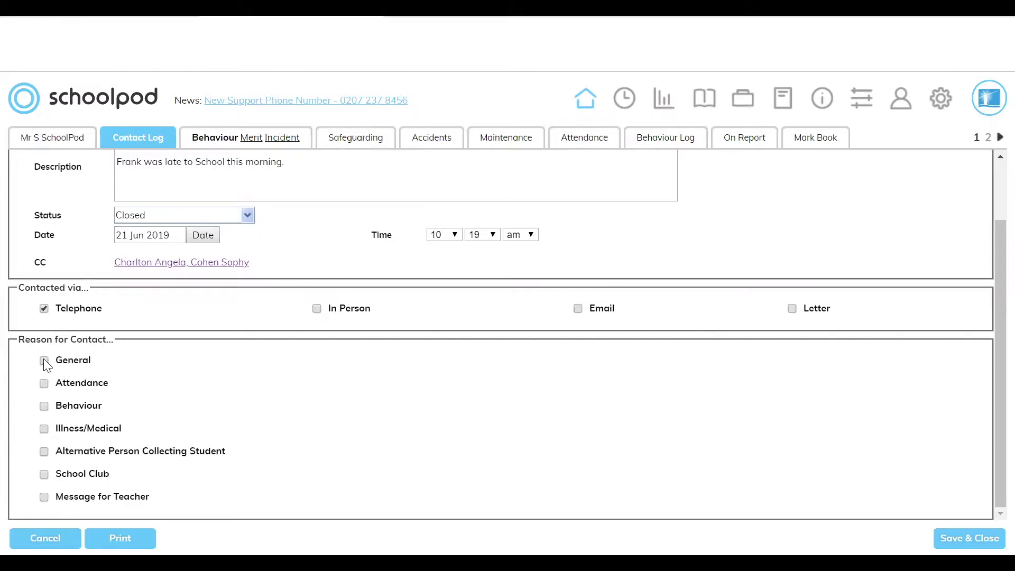
{"action": "left_click", "coordinate": [44, 383]}
{"action": "left_click", "coordinate": [44, 406]}
{"action": "scroll", "coordinate": [284, 411], "scroll_direction": "up", "scroll_amount": 2}
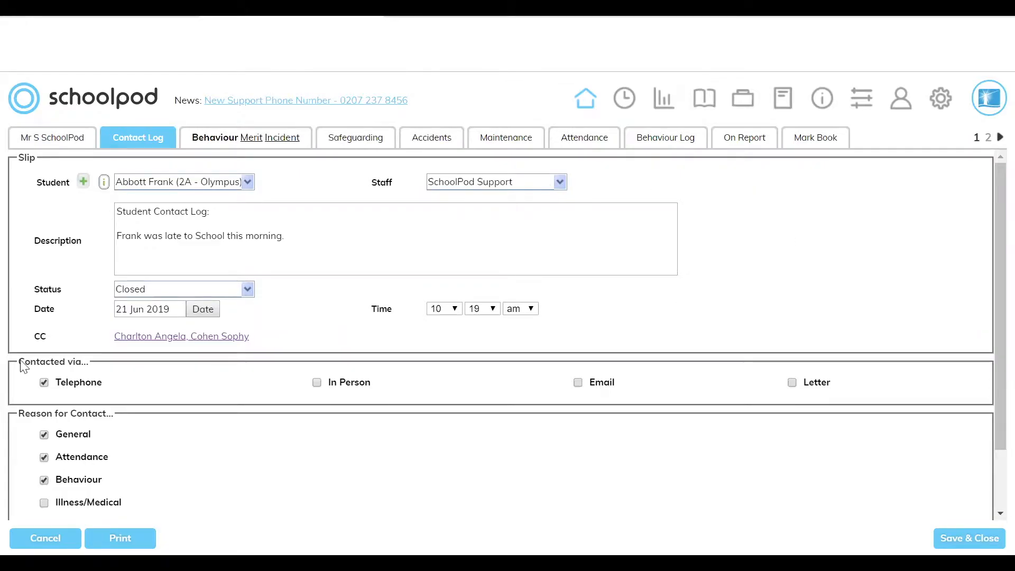
{"action": "scroll", "coordinate": [51, 395], "scroll_direction": "down", "scroll_amount": 2}
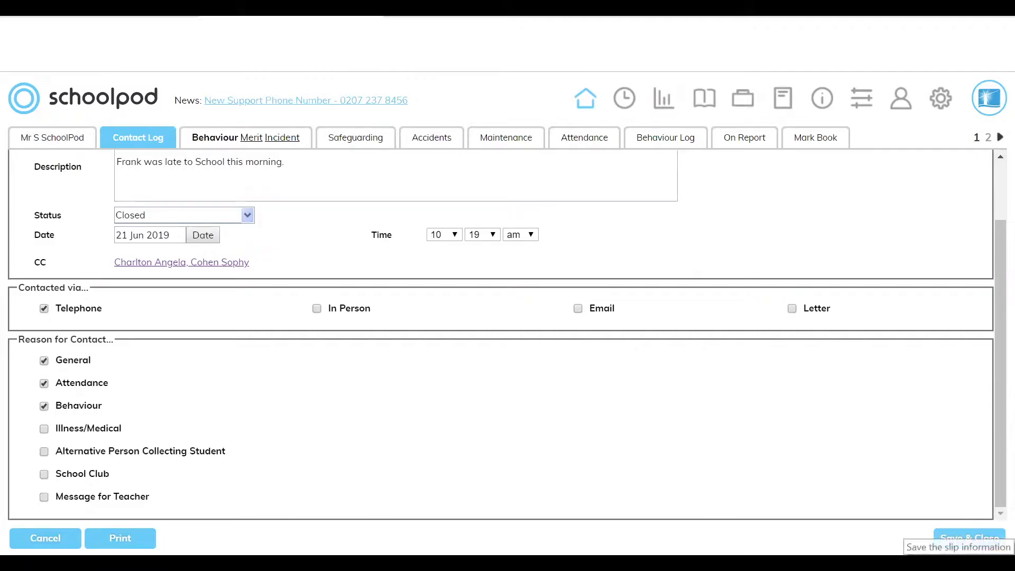
{"action": "left_click", "coordinate": [952, 537]}
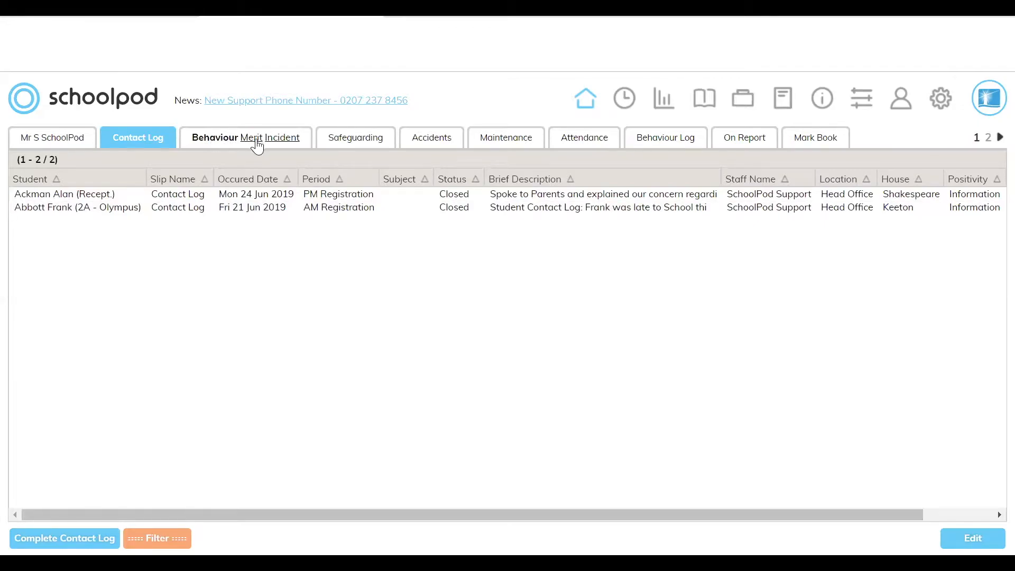
Start a new Behaviour:Merit slip and add two extra student fields to it.
{"action": "left_click", "coordinate": [223, 141]}
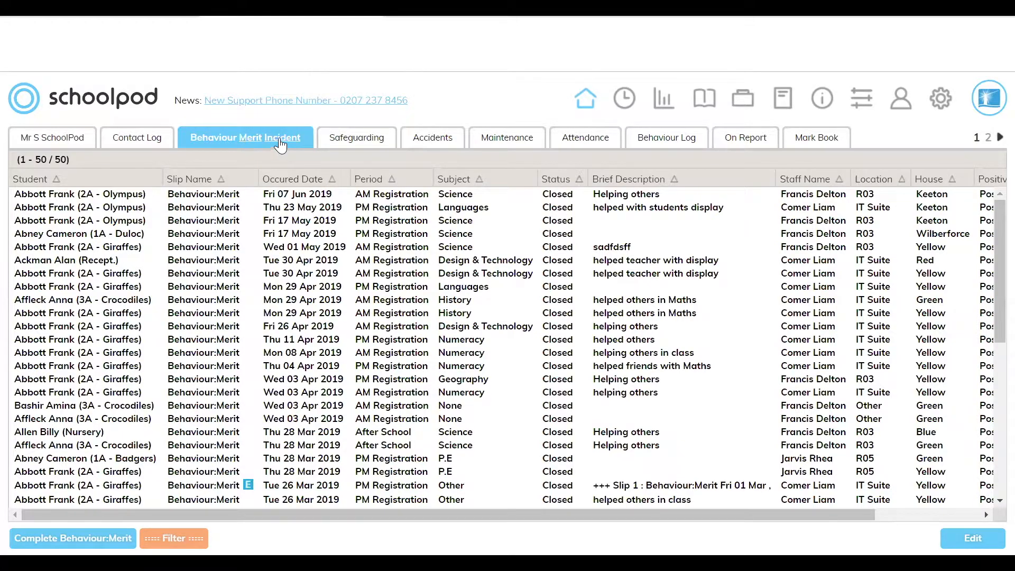
{"action": "mouse_move", "coordinate": [279, 144]}
{"action": "left_click", "coordinate": [73, 538]}
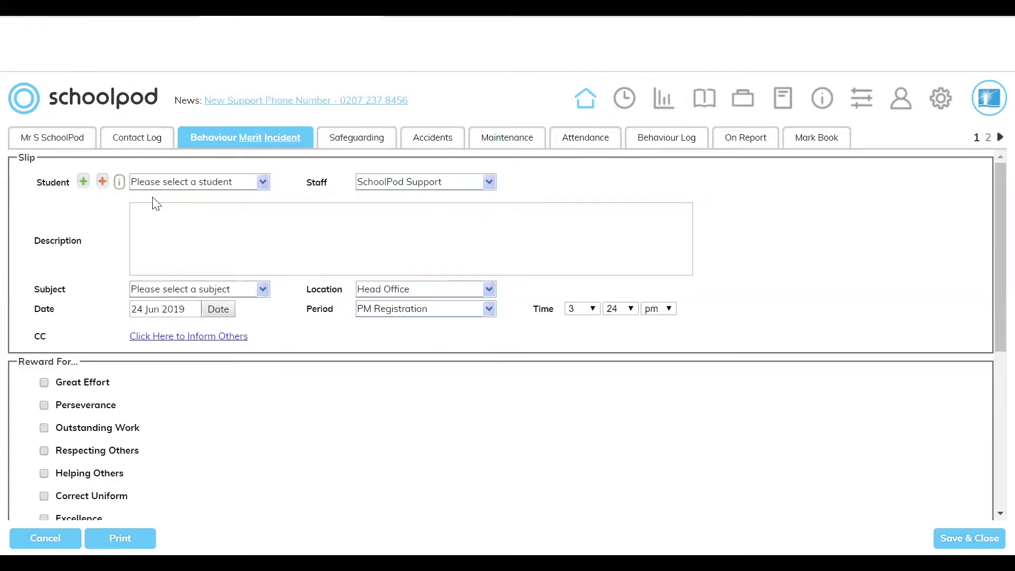
{"action": "left_click", "coordinate": [83, 181]}
{"action": "left_click", "coordinate": [83, 181]}
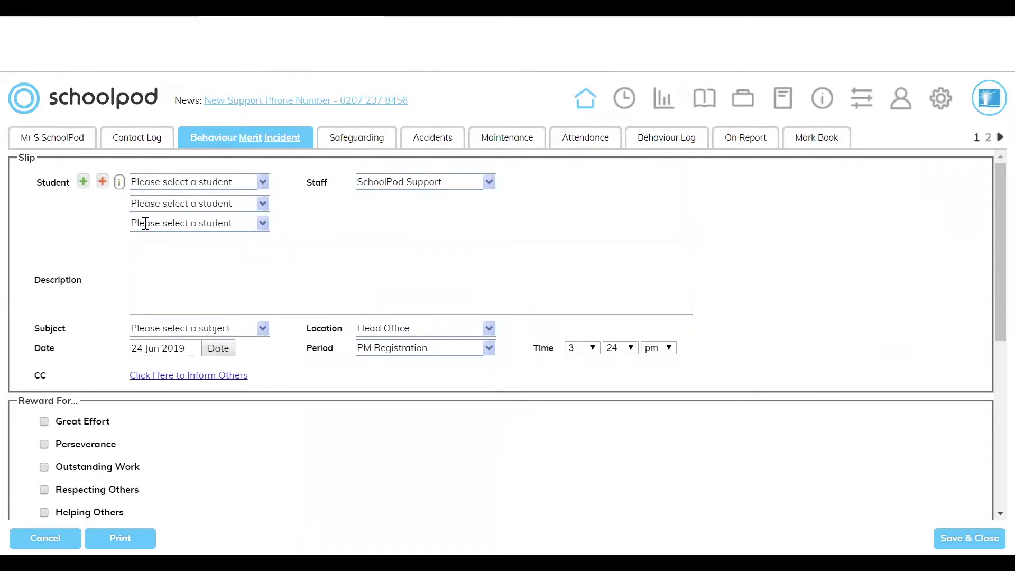
Add all students of form 1A - Duloc to the merit slip using the Student Selector.
{"action": "left_click", "coordinate": [103, 181]}
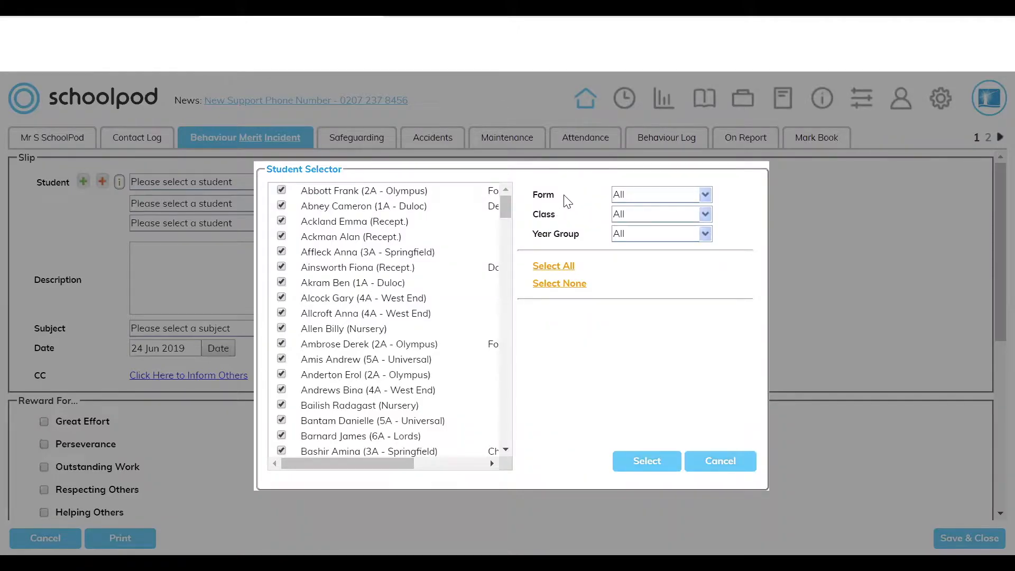
{"action": "left_click", "coordinate": [634, 194]}
{"action": "left_click", "coordinate": [638, 222]}
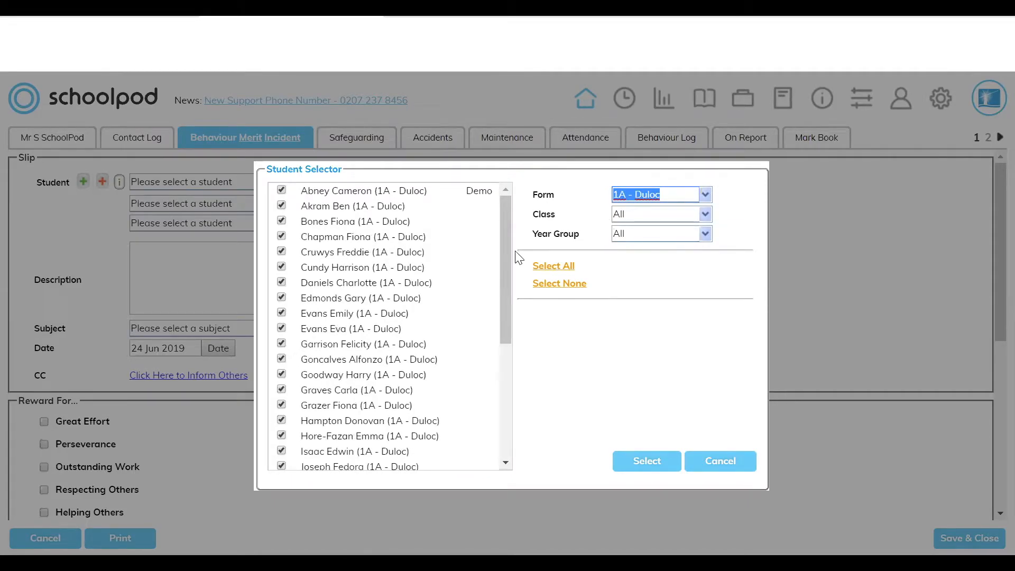
{"action": "mouse_move", "coordinate": [506, 219]}
{"action": "left_mouse_down"}
{"action": "mouse_move", "coordinate": [501, 308]}
{"action": "mouse_move", "coordinate": [502, 214]}
{"action": "left_mouse_up"}
{"action": "left_click", "coordinate": [647, 464]}
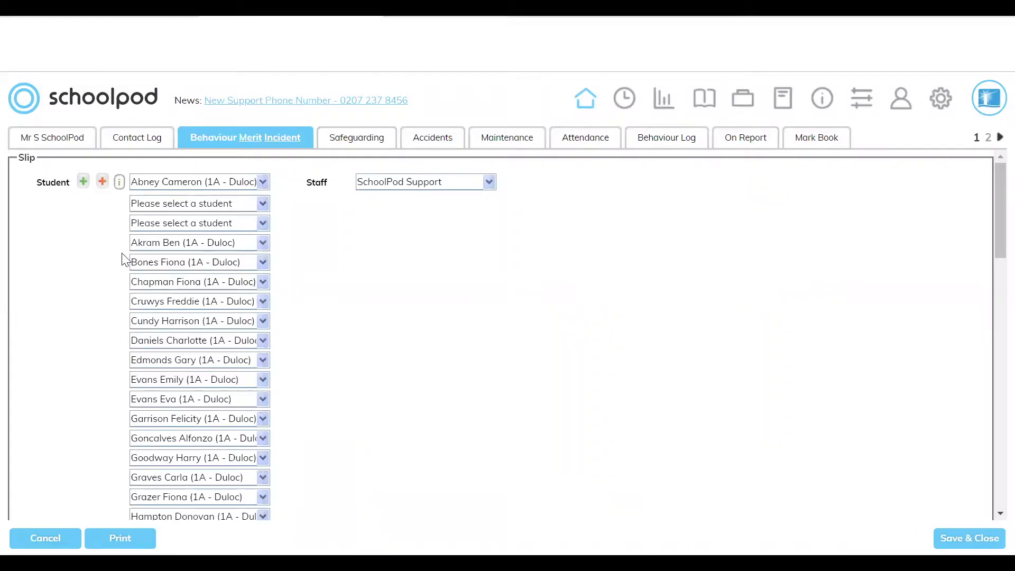
Enter the merit slip's description "Great work today from all of the 1A from group.".
{"action": "scroll", "coordinate": [128, 341], "scroll_direction": "down", "scroll_amount": 3}
{"action": "scroll", "coordinate": [129, 340], "scroll_direction": "down", "scroll_amount": 3}
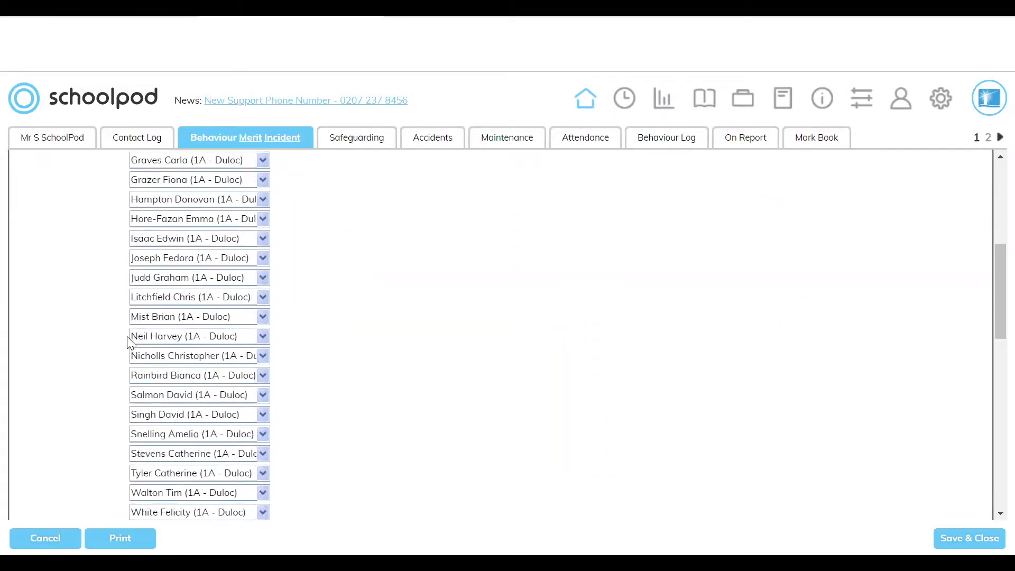
{"action": "scroll", "coordinate": [143, 315], "scroll_direction": "down", "scroll_amount": 6}
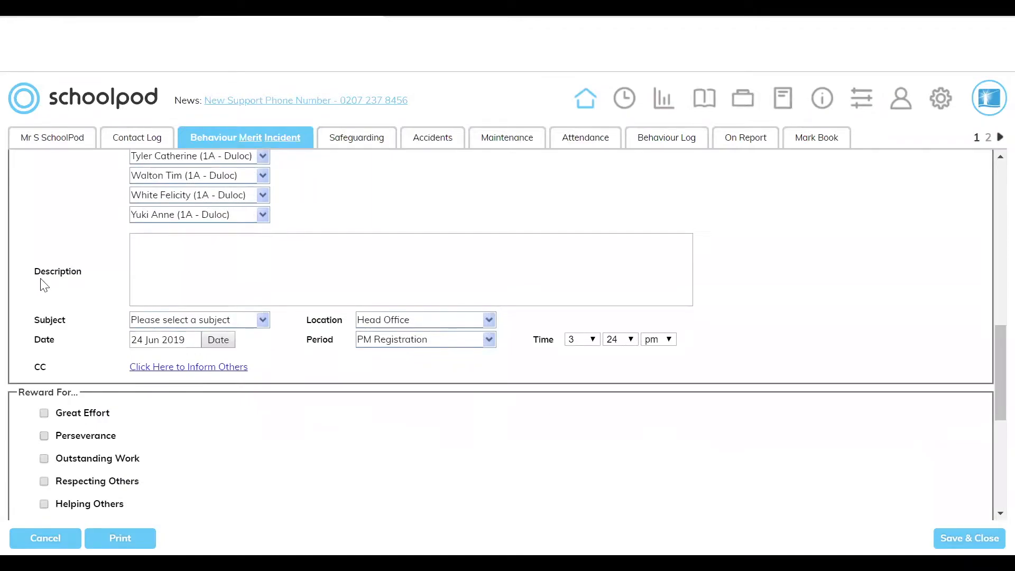
{"action": "left_click", "coordinate": [181, 235]}
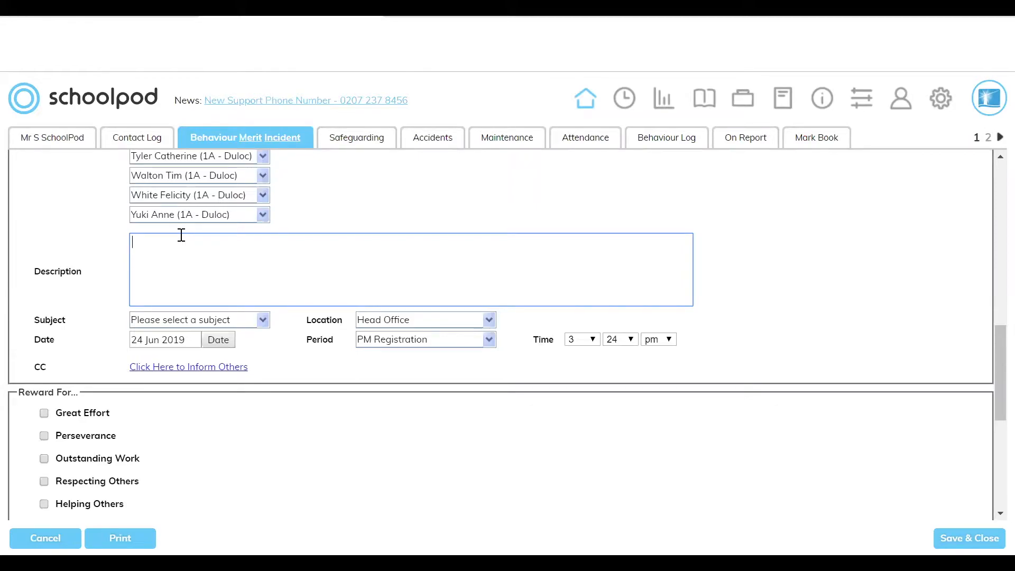
{"action": "type", "text": "Great work today"}
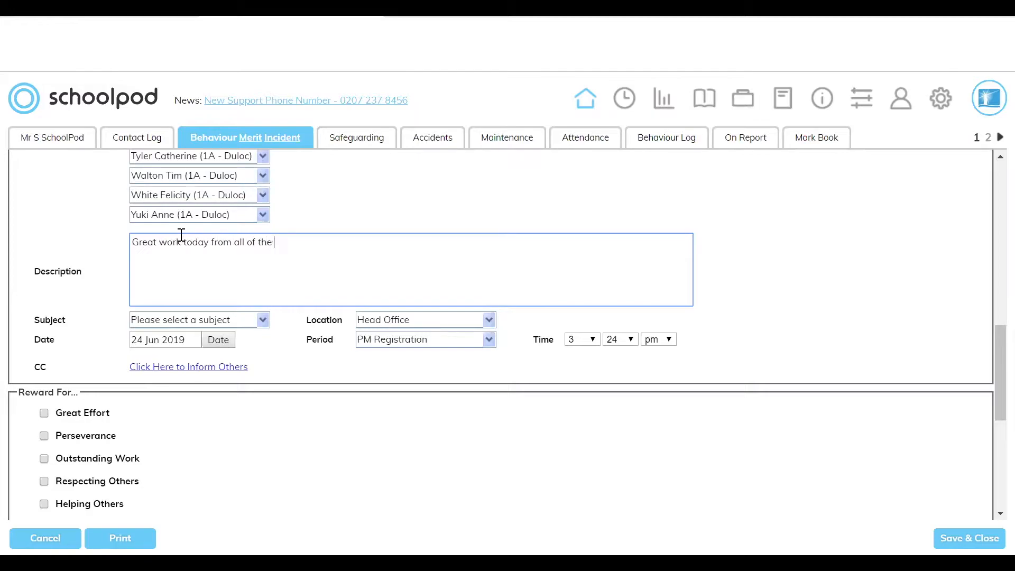
{"action": "type", "text": "from group."}
Set the merit slip's subject to Geography and its location to R01 in the Main School.
{"action": "left_click", "coordinate": [198, 319]}
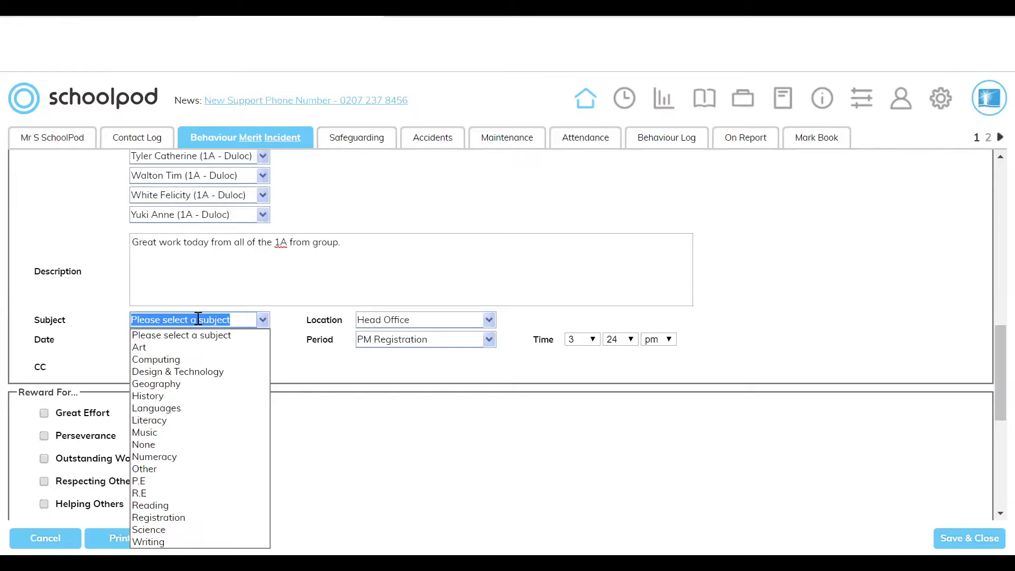
{"action": "left_click", "coordinate": [149, 384]}
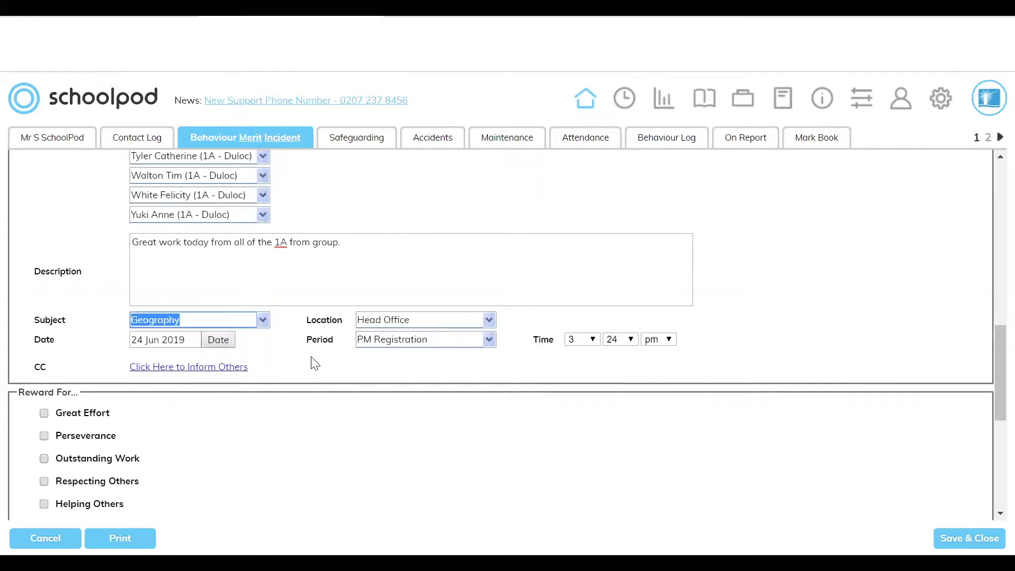
{"action": "left_click", "coordinate": [394, 320]}
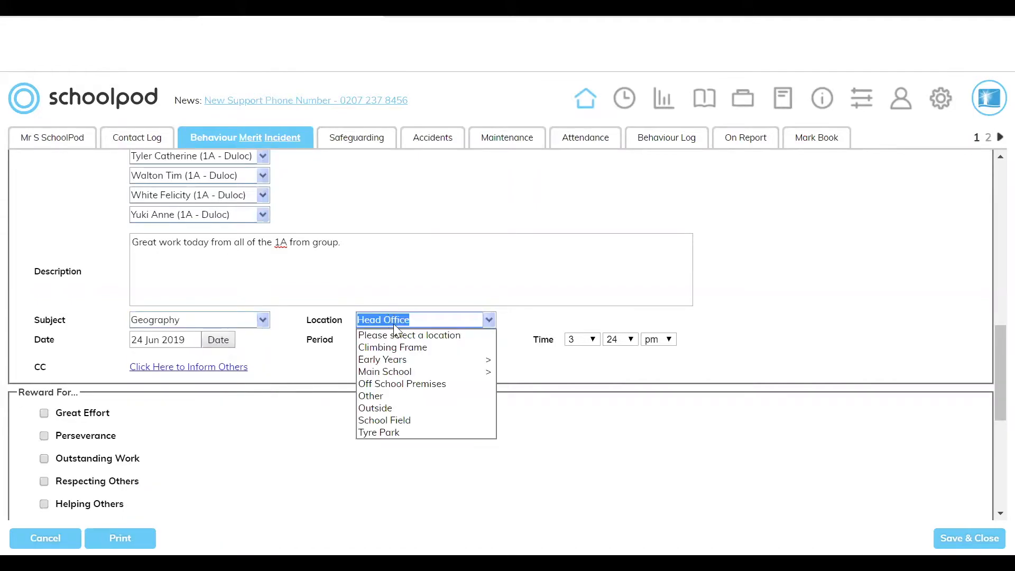
{"action": "mouse_move", "coordinate": [407, 369]}
{"action": "mouse_move", "coordinate": [521, 376]}
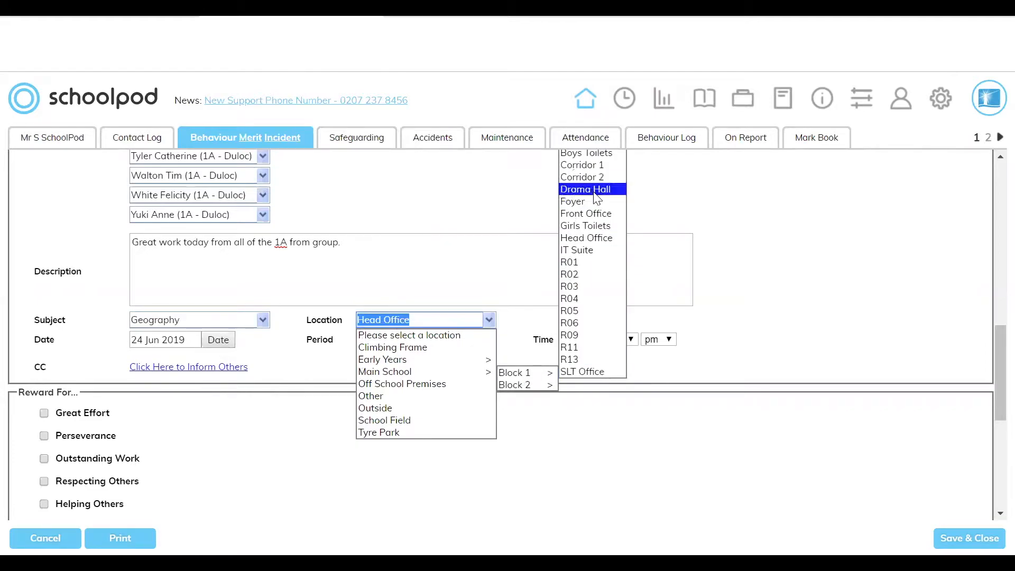
{"action": "left_click", "coordinate": [577, 262]}
{"action": "left_click", "coordinate": [301, 372]}
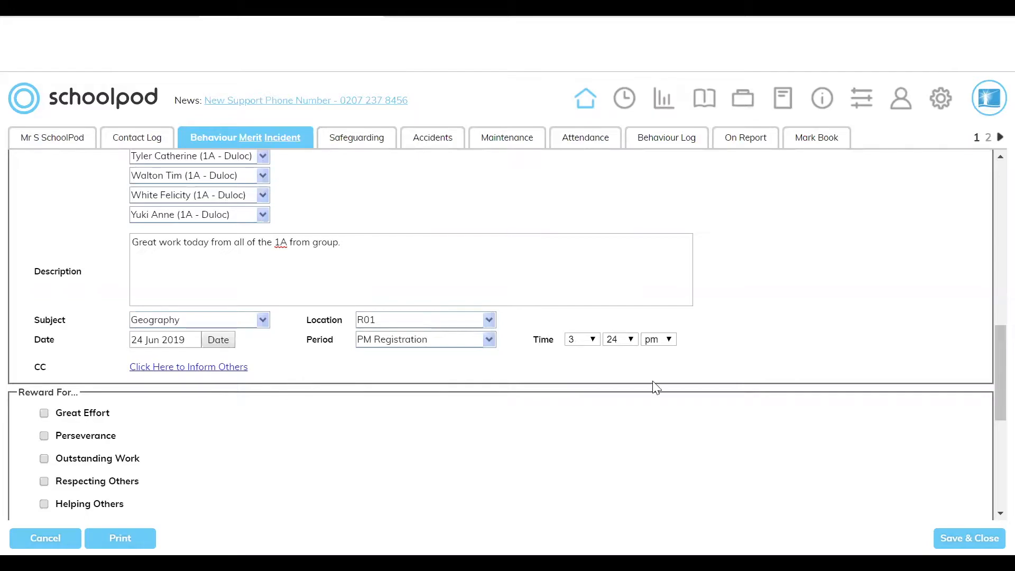
Set the merit slip's period to Lunch.
{"action": "left_click", "coordinate": [394, 341]}
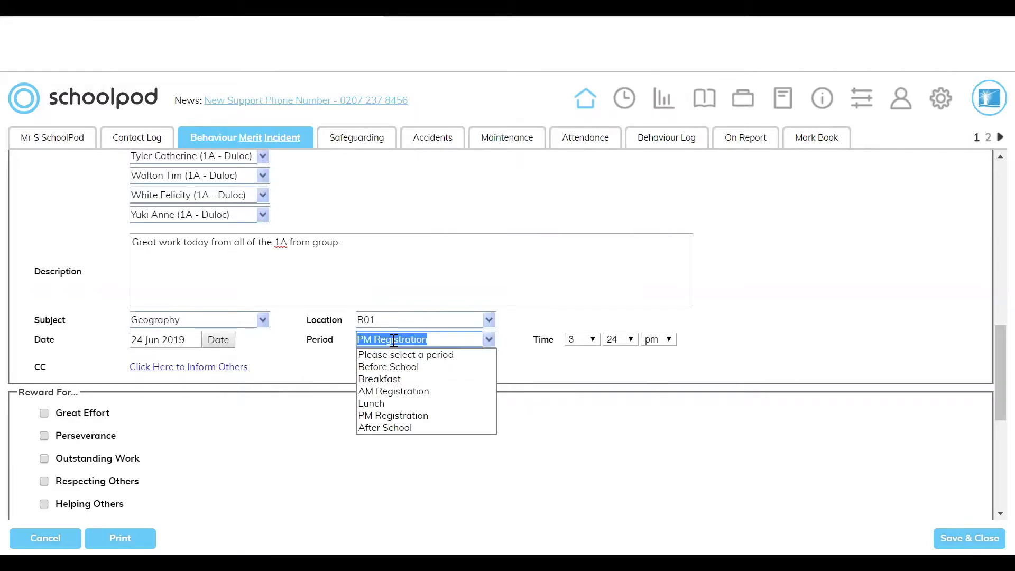
{"action": "left_click", "coordinate": [375, 404]}
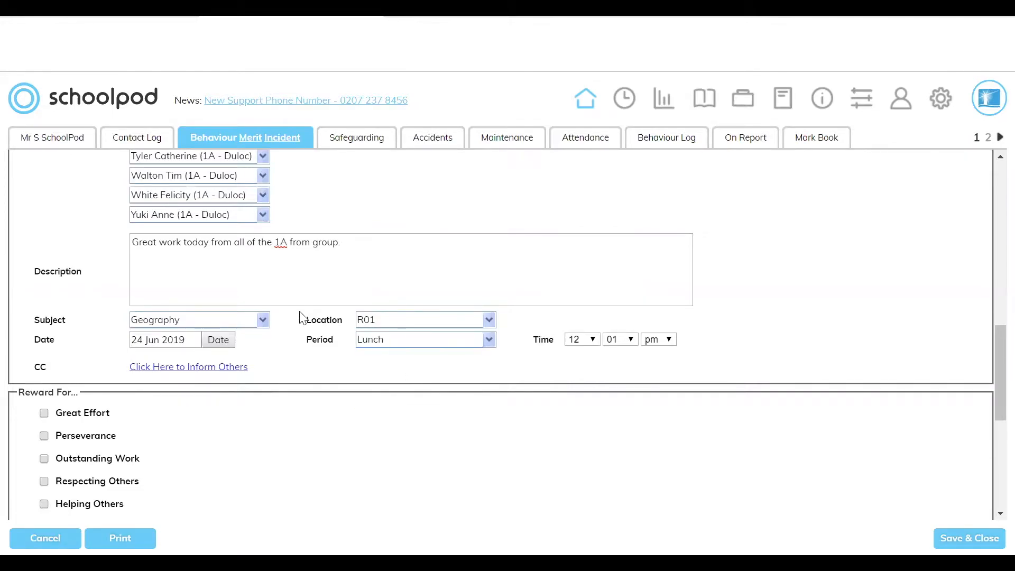
Try 3 as the hour of the merit slip's time and return the period to Lunch.
{"action": "left_click", "coordinate": [585, 341]}
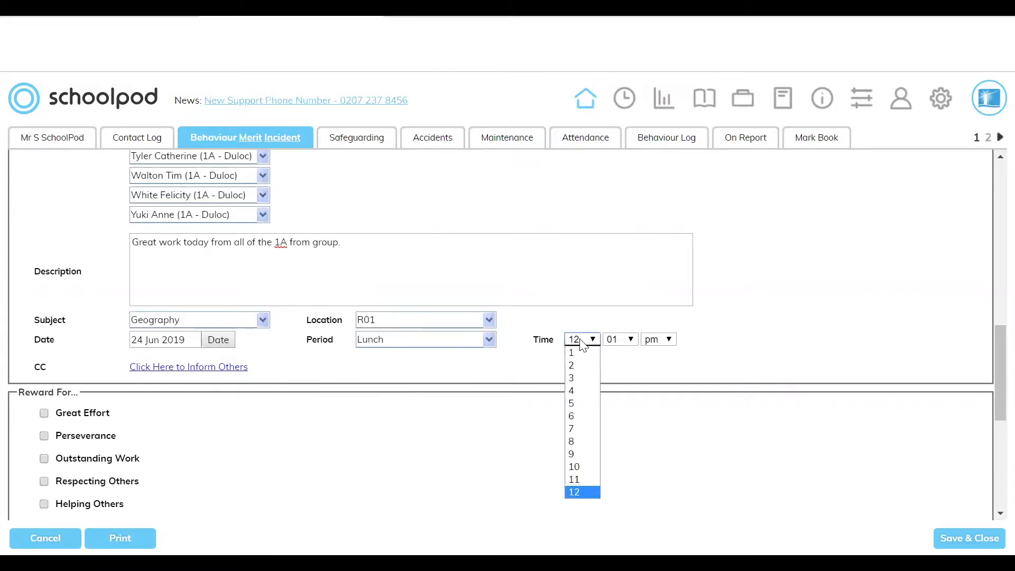
{"action": "left_click", "coordinate": [571, 377]}
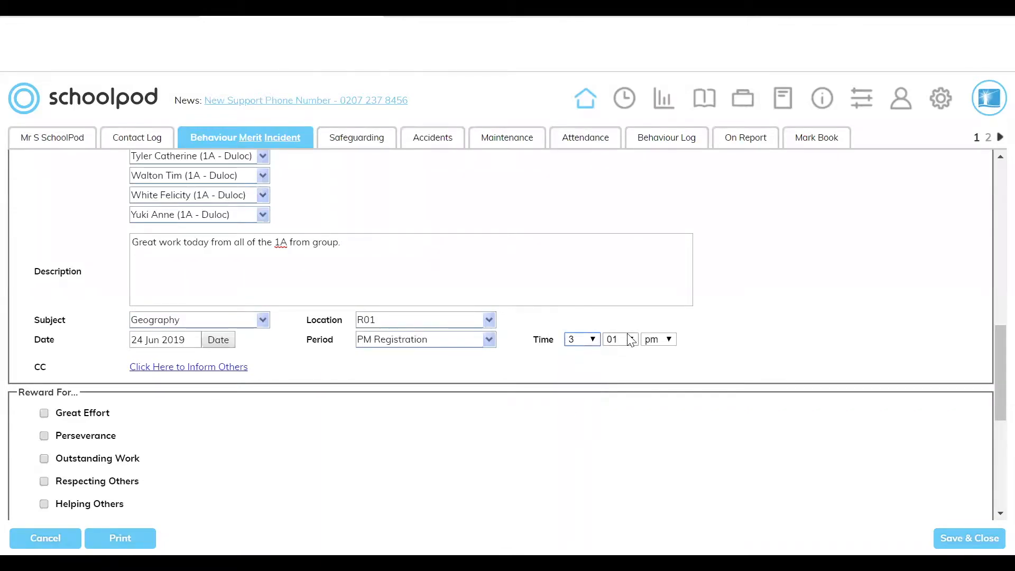
{"action": "left_click", "coordinate": [373, 339]}
{"action": "left_click", "coordinate": [386, 403]}
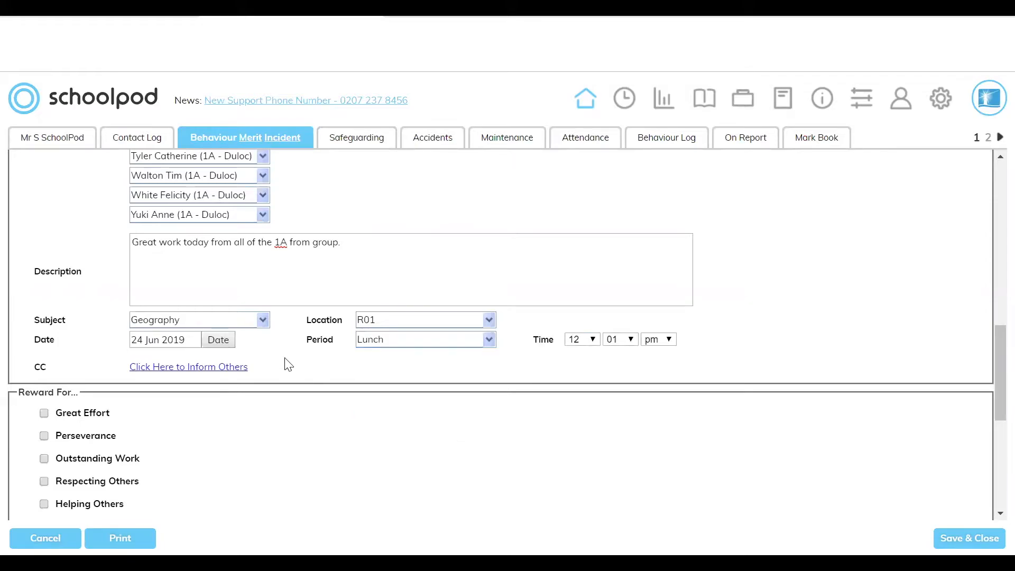
Toggle the Great Effort, Perseverance and Outstanding Work reasons in the merit slip's Reward For section.
{"action": "scroll", "coordinate": [116, 339], "scroll_direction": "down", "scroll_amount": 3}
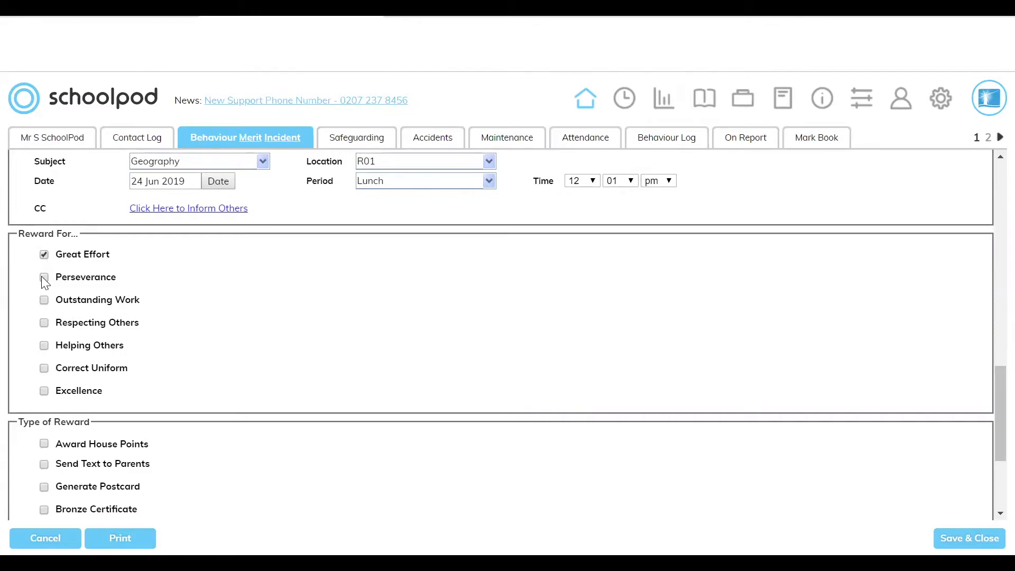
{"action": "left_click", "coordinate": [44, 299]}
{"action": "left_click", "coordinate": [44, 300]}
{"action": "left_click", "coordinate": [43, 277]}
{"action": "left_click", "coordinate": [44, 300]}
{"action": "left_click", "coordinate": [43, 253]}
{"action": "scroll", "coordinate": [67, 333], "scroll_direction": "down", "scroll_amount": 3}
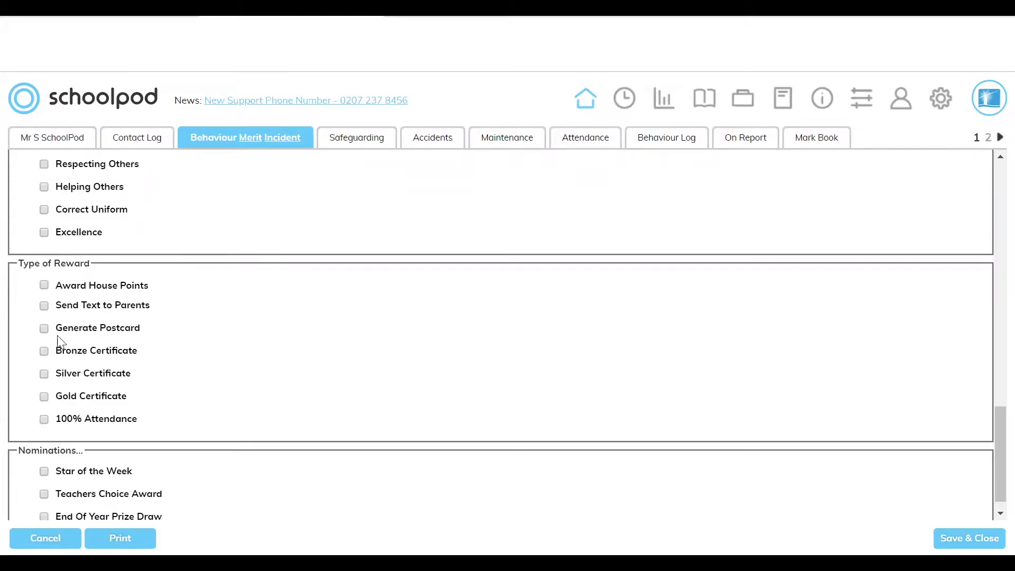
Award 8 house points and select Send Text to Parents, Generate Postcard, Bronze Certificate and Gold Certificate as reward types.
{"action": "left_click", "coordinate": [44, 285]}
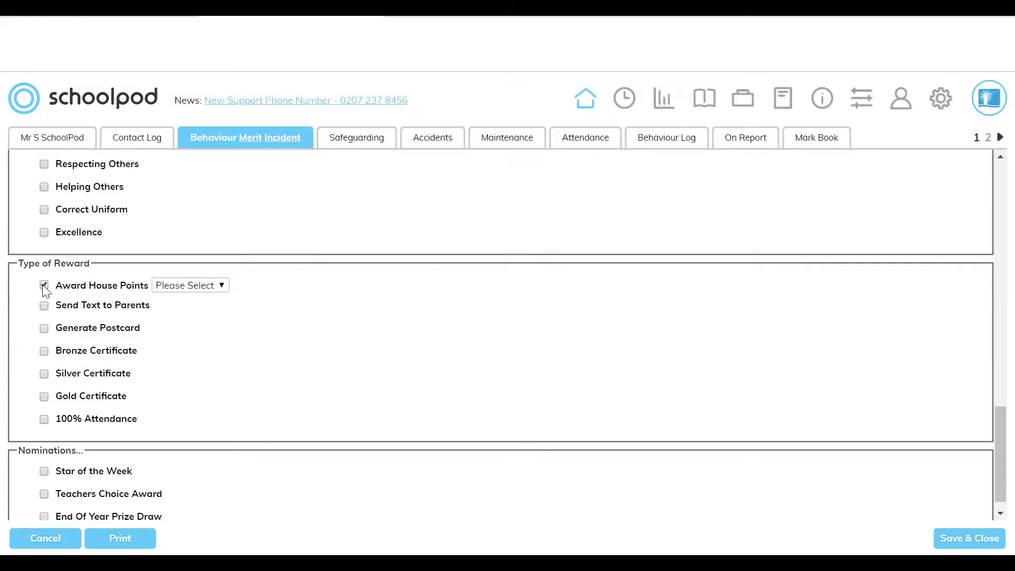
{"action": "left_click", "coordinate": [208, 286]}
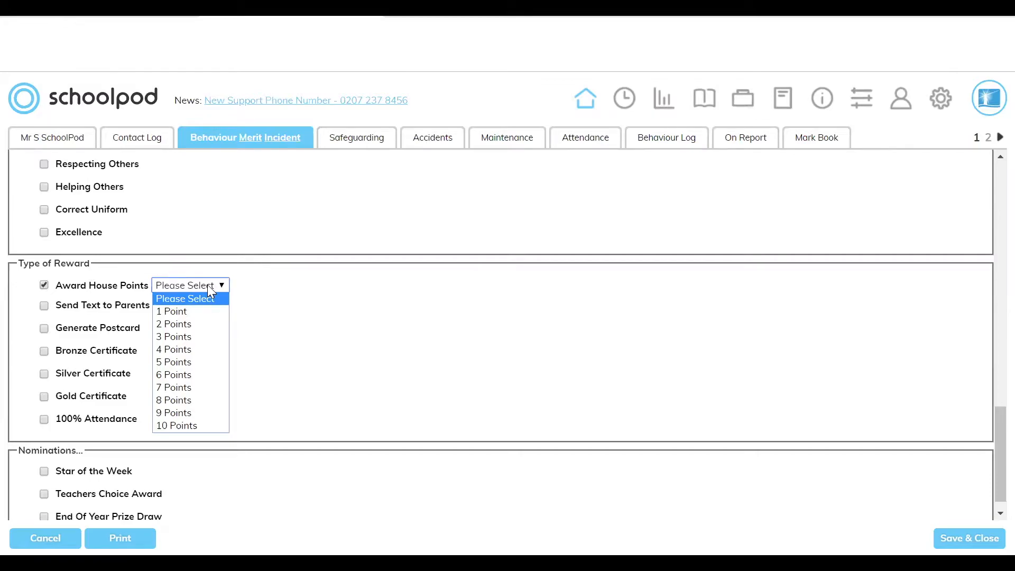
{"action": "left_click", "coordinate": [175, 401]}
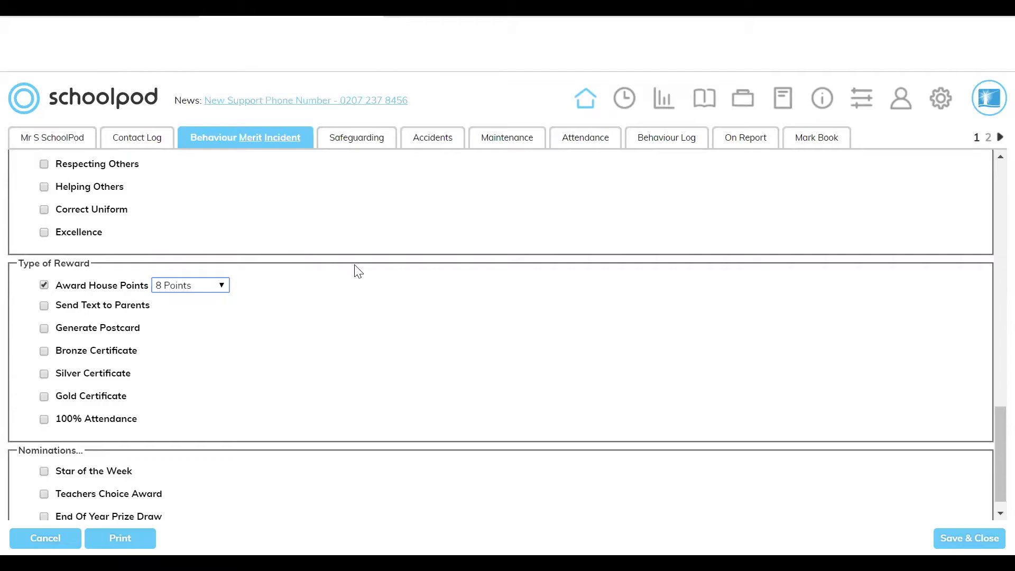
{"action": "left_click", "coordinate": [45, 304]}
{"action": "left_click", "coordinate": [45, 350]}
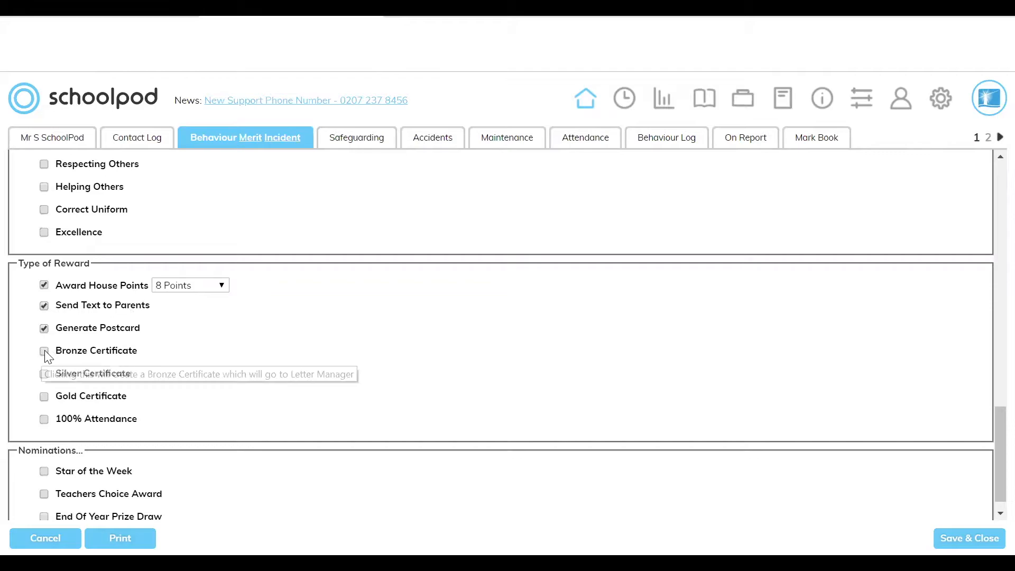
{"action": "left_click", "coordinate": [44, 396]}
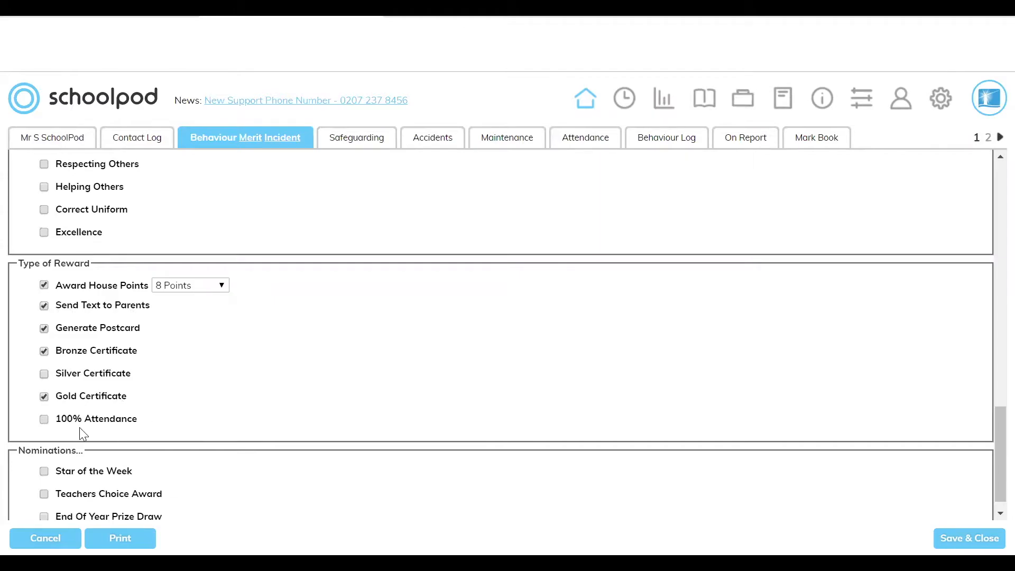
{"action": "left_click", "coordinate": [44, 419]}
Nominate the merit slip's students for Star of the Week and the Teachers Choice Award.
{"action": "scroll", "coordinate": [78, 458], "scroll_direction": "down", "scroll_amount": 1}
{"action": "left_click_drag", "start_coordinate": [19, 433], "coordinate": [85, 440]}
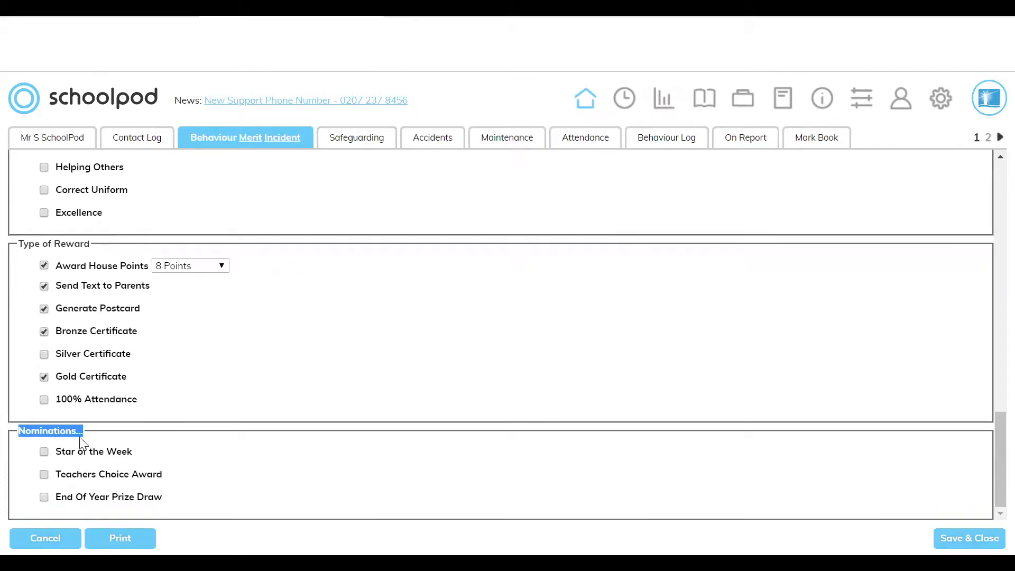
{"action": "left_click", "coordinate": [45, 452]}
{"action": "left_click", "coordinate": [43, 475]}
Check the completed merit slip back up to its student list, and save and close it.
{"action": "scroll", "coordinate": [416, 418], "scroll_direction": "up", "scroll_amount": 10}
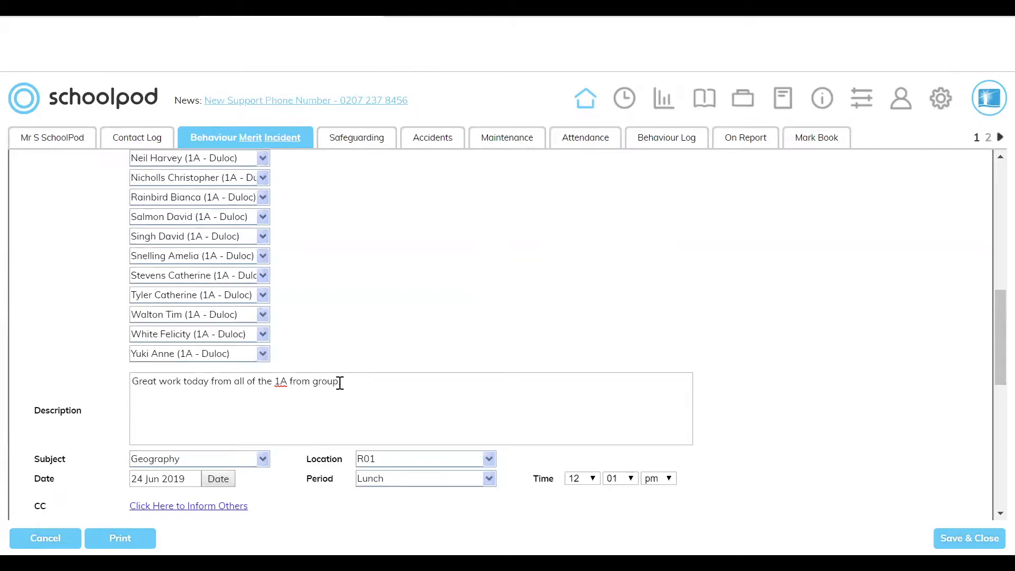
{"action": "scroll", "coordinate": [340, 384], "scroll_direction": "up", "scroll_amount": 6}
{"action": "scroll", "coordinate": [428, 308], "scroll_direction": "up", "scroll_amount": 4}
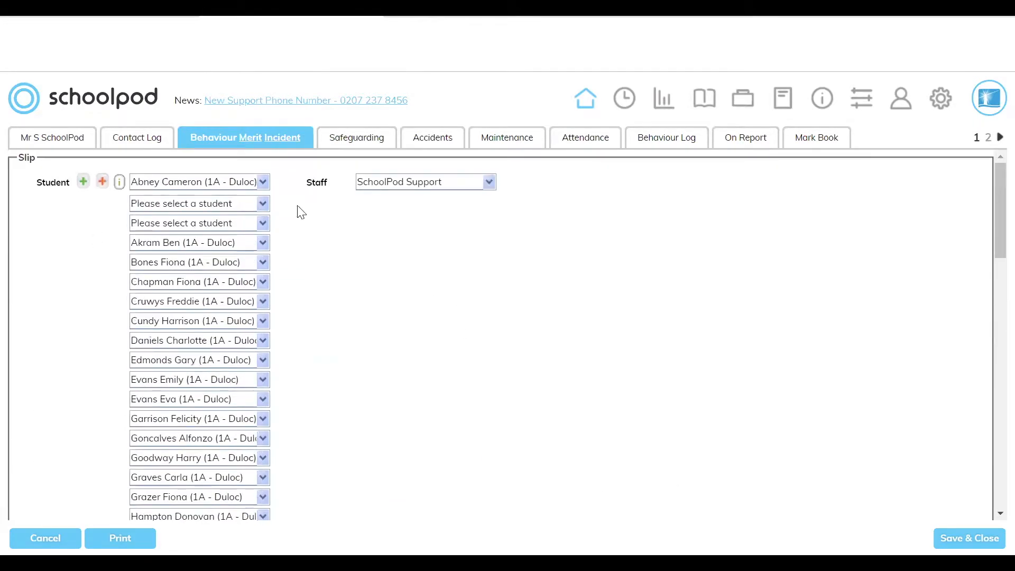
{"action": "left_click", "coordinate": [970, 538]}
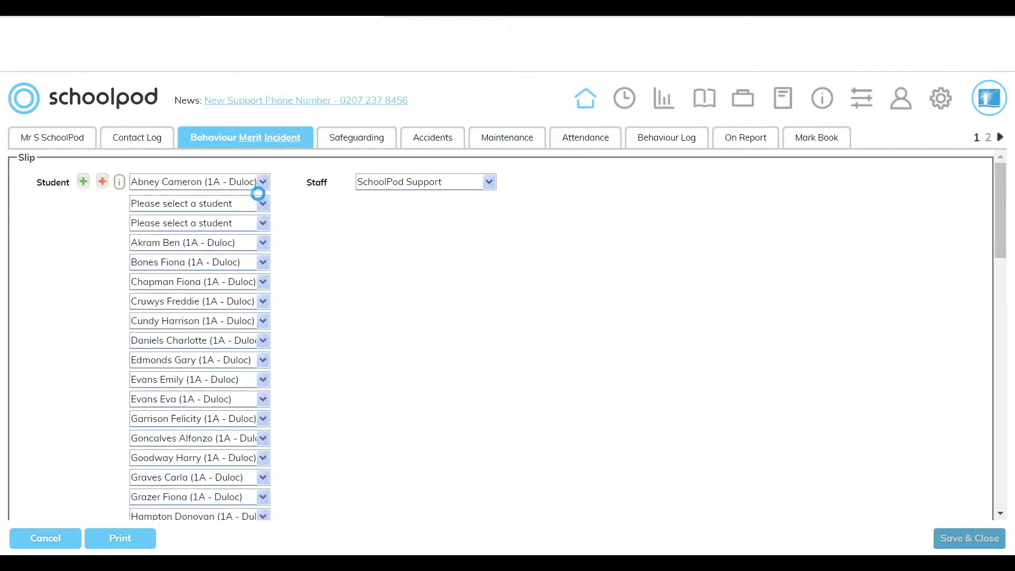
{"action": "scroll", "coordinate": [322, 258], "scroll_direction": "down", "scroll_amount": 5}
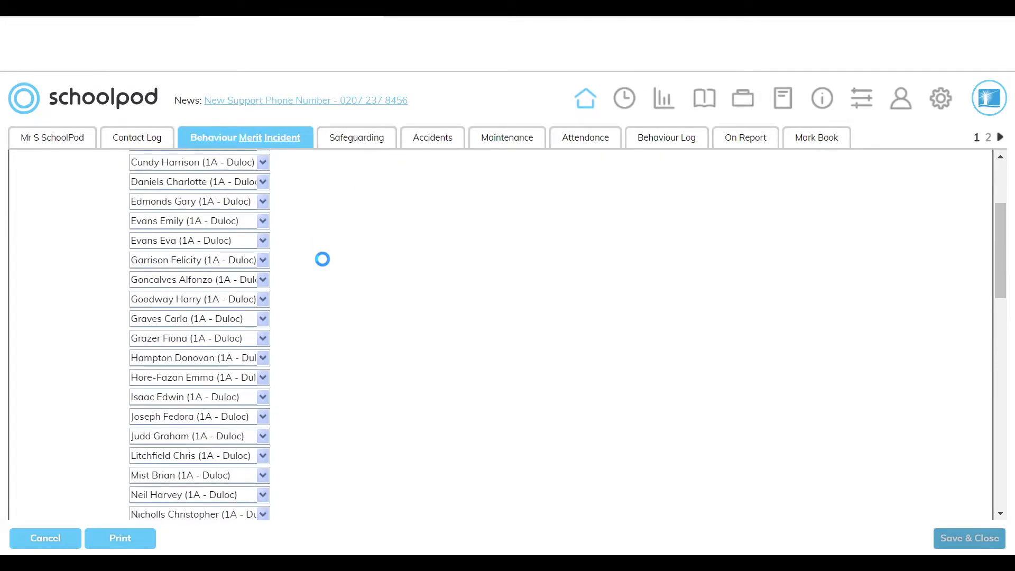
{"action": "scroll", "coordinate": [321, 263], "scroll_direction": "down", "scroll_amount": 2}
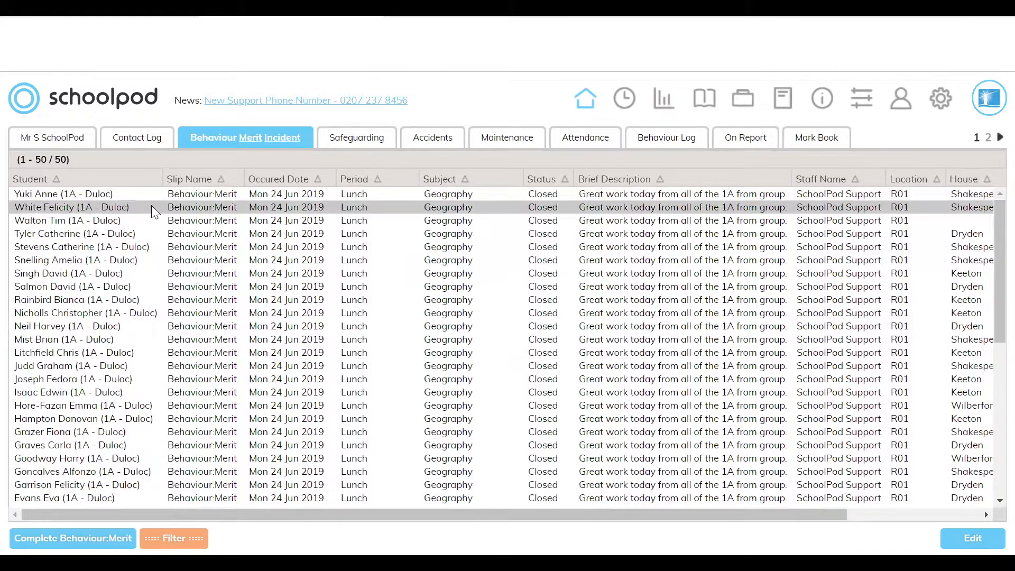
Start a new Behaviour:Incident slip with a 2A - Olympus student as the subject and a 1A - Duloc student as the victim.
{"action": "left_click", "coordinate": [278, 143]}
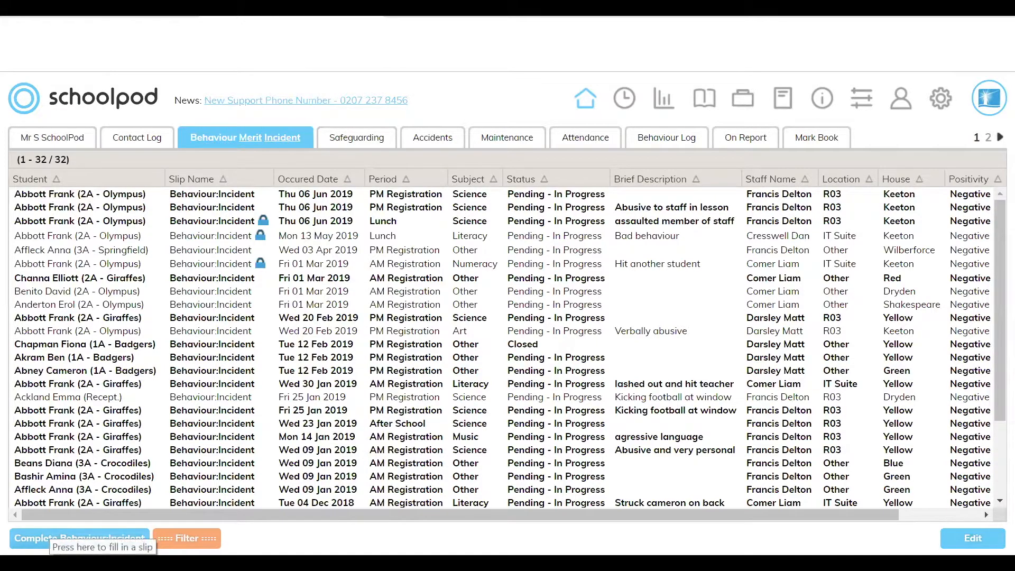
{"action": "left_click", "coordinate": [60, 538]}
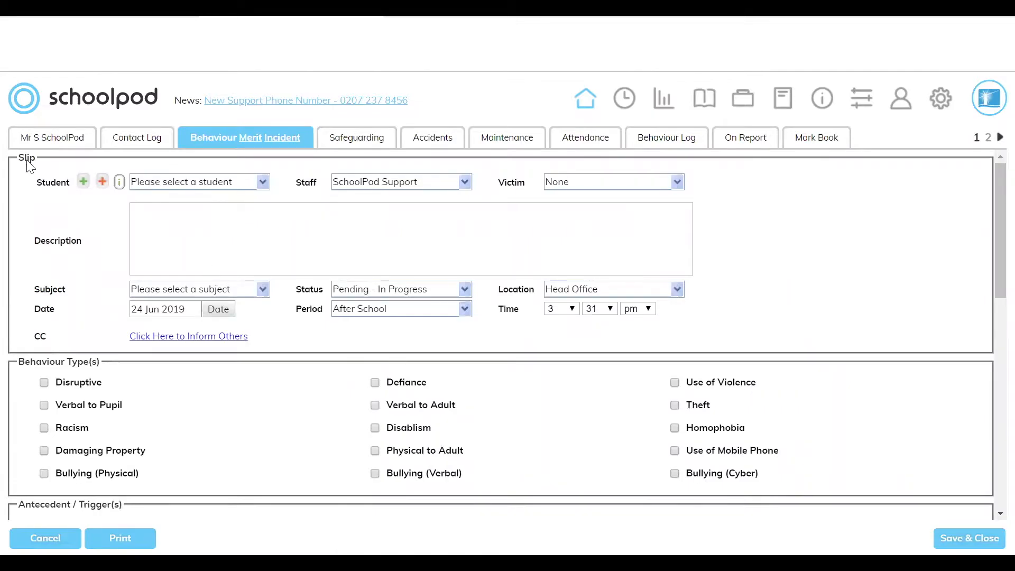
{"action": "left_click", "coordinate": [153, 180]}
{"action": "left_click", "coordinate": [151, 209]}
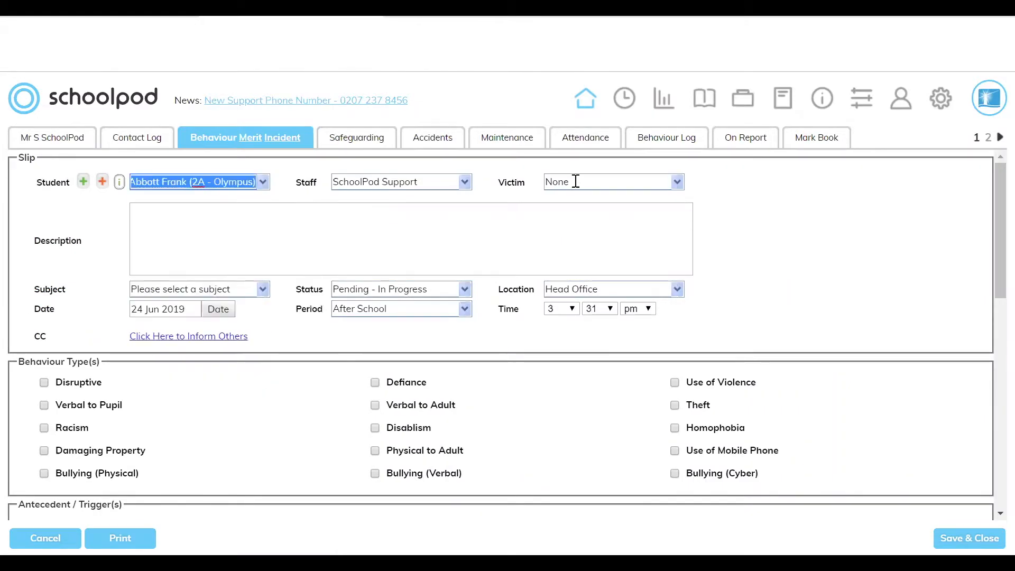
{"action": "left_click_drag", "start_coordinate": [499, 184], "coordinate": [534, 187]}
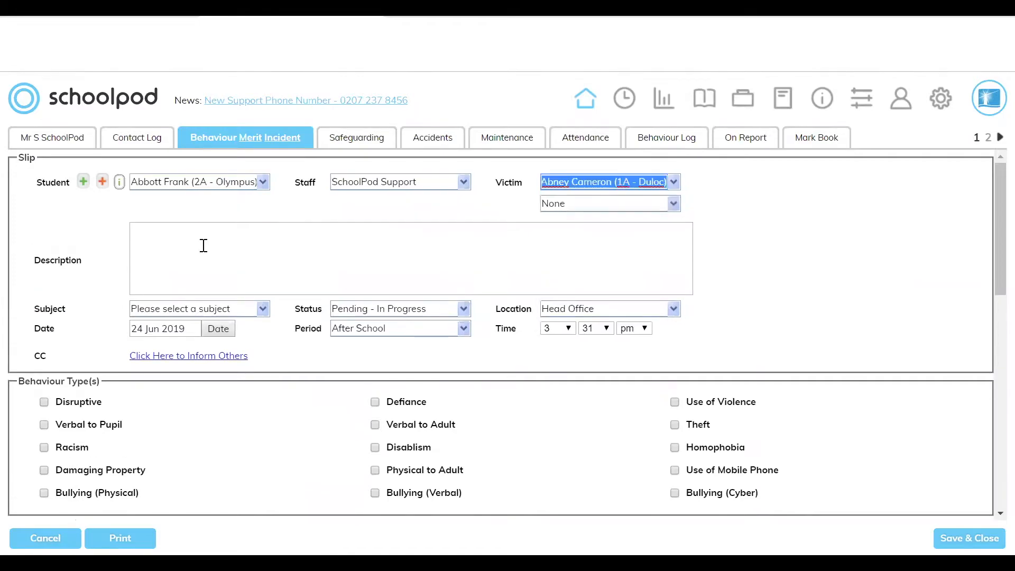
Describe the student as being aggressive towards the victim, with the spelling of "aggressive" corrected, and set the subject to Computing.
{"action": "left_click", "coordinate": [204, 246]}
{"action": "type", "text": "Frank was being agressive towards Cameron."}
{"action": "left_click", "coordinate": [189, 307]}
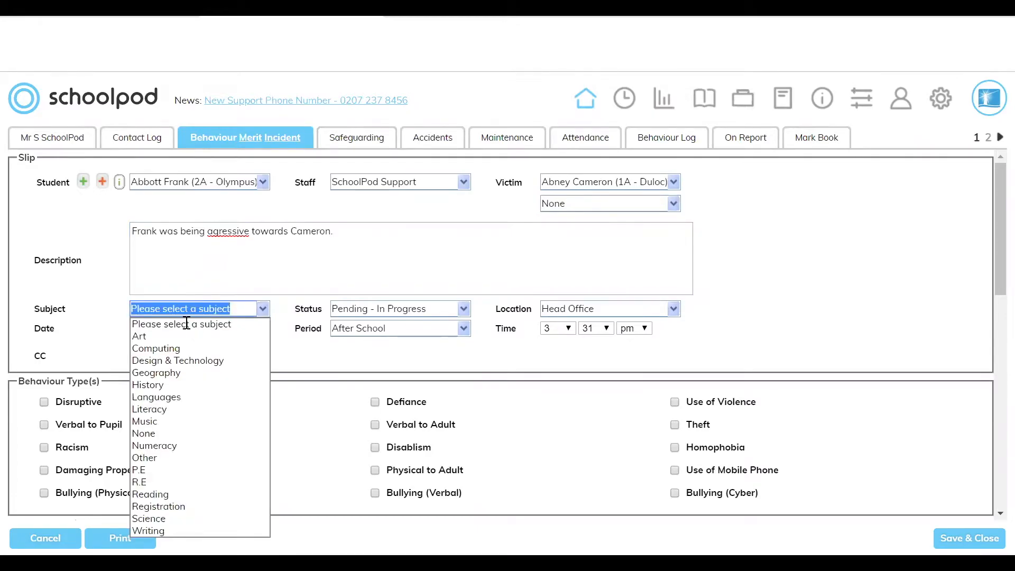
{"action": "left_click", "coordinate": [167, 349]}
{"action": "double_click", "coordinate": [228, 231]}
{"action": "right_click", "coordinate": [229, 231]}
{"action": "left_click", "coordinate": [256, 241]}
Set the incident slip's status to Pending - On Hold and its location to Front Office in Block 1 of the Main School.
{"action": "left_click", "coordinate": [357, 310]}
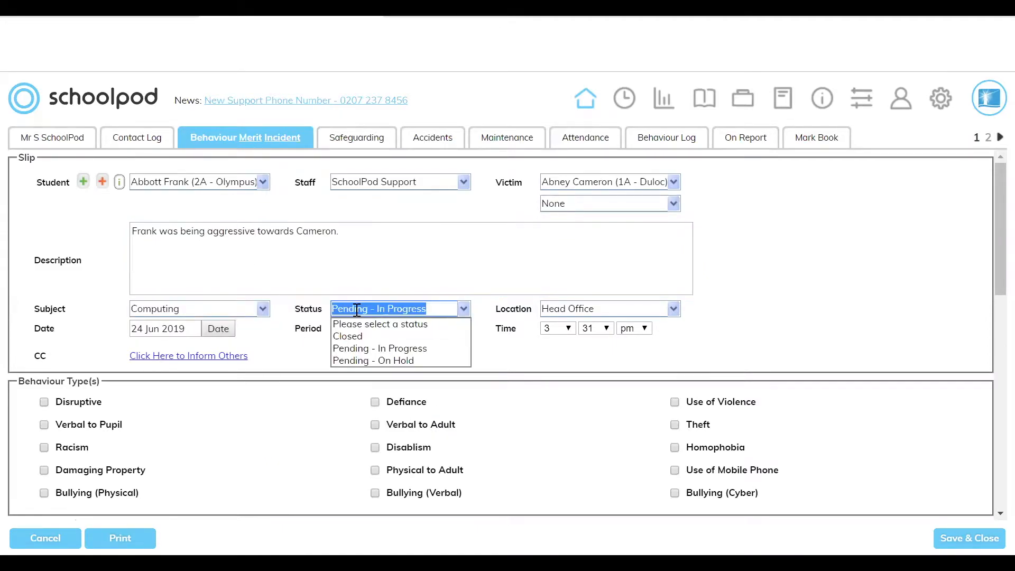
{"action": "left_click", "coordinate": [390, 359]}
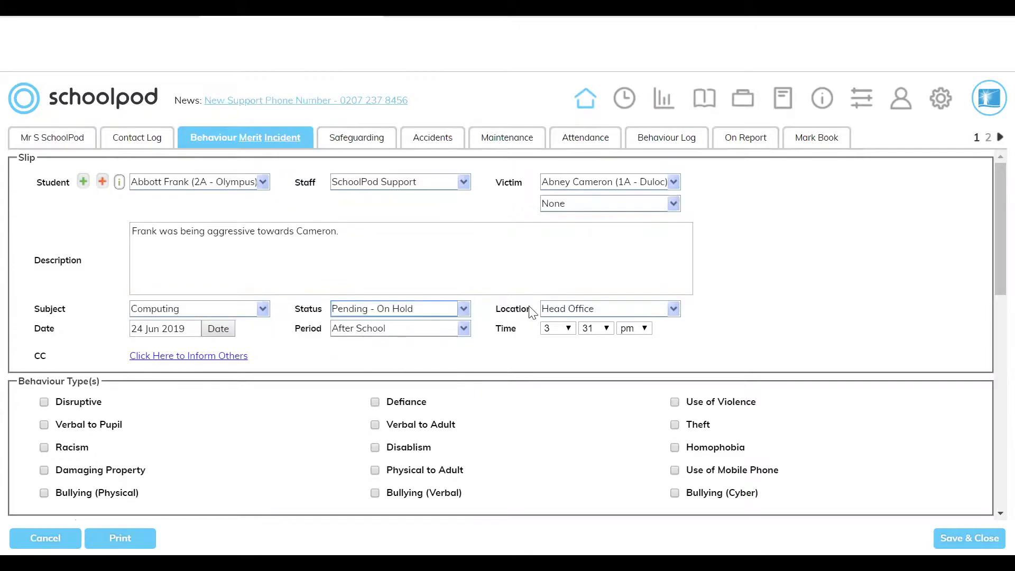
{"action": "left_click", "coordinate": [561, 308]}
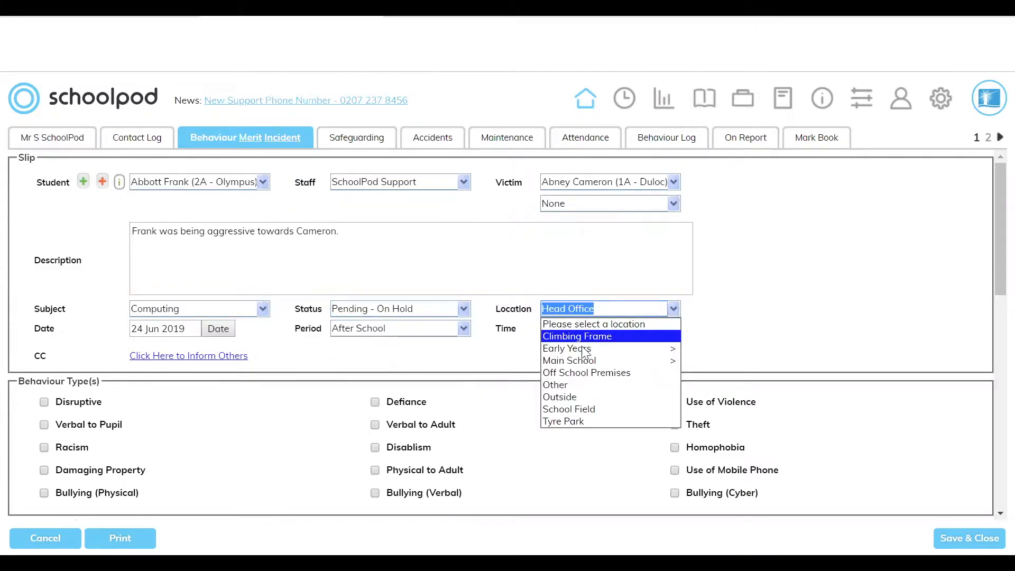
{"action": "mouse_move", "coordinate": [577, 352]}
{"action": "mouse_move", "coordinate": [704, 361]}
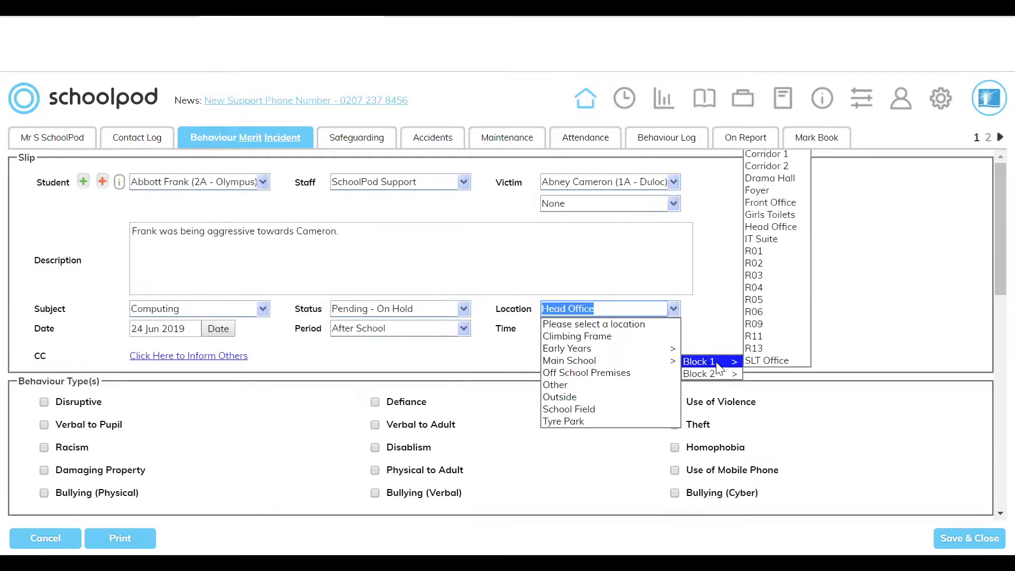
{"action": "left_click", "coordinate": [760, 203]}
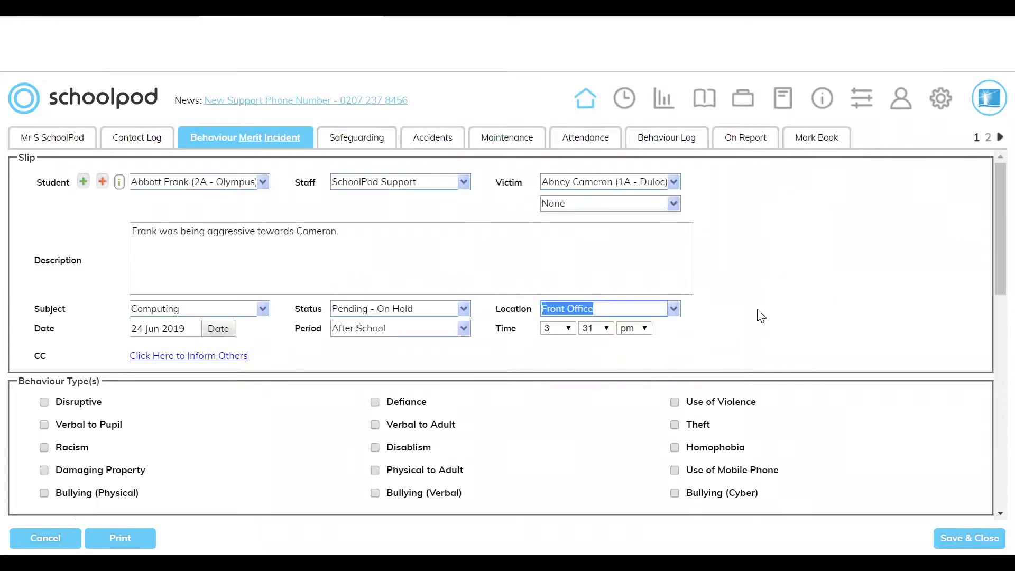
Set the incident slip's date to 18 Jun 2019 and its period to Lunch.
{"action": "left_click", "coordinate": [219, 328]}
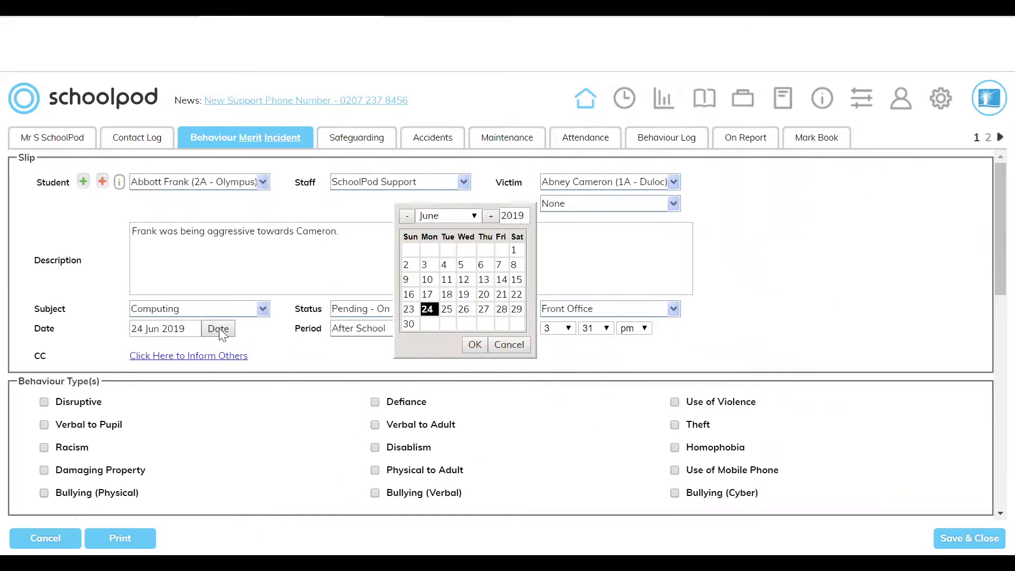
{"action": "left_click", "coordinate": [448, 295]}
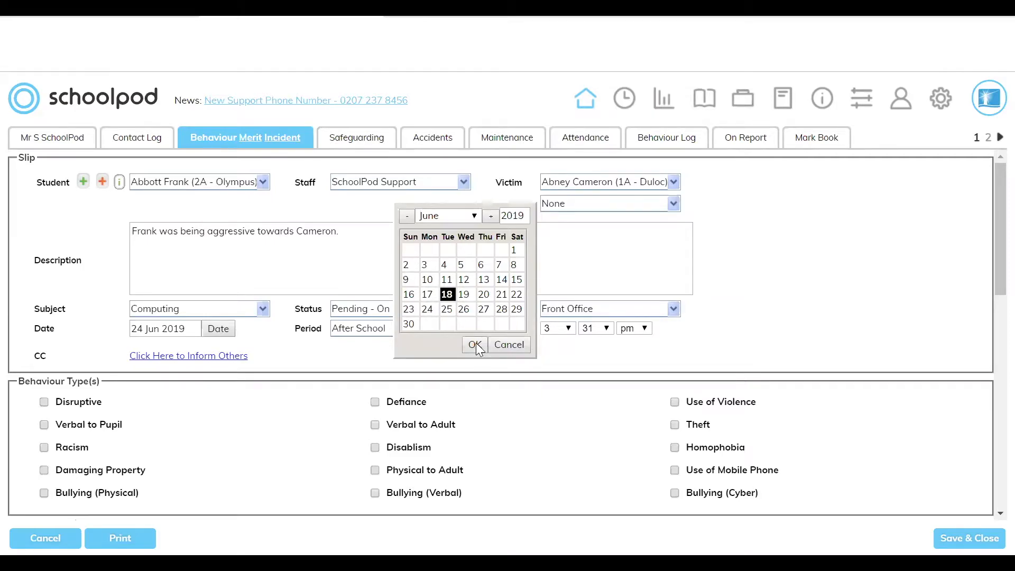
{"action": "left_click", "coordinate": [476, 344]}
{"action": "left_click", "coordinate": [355, 328]}
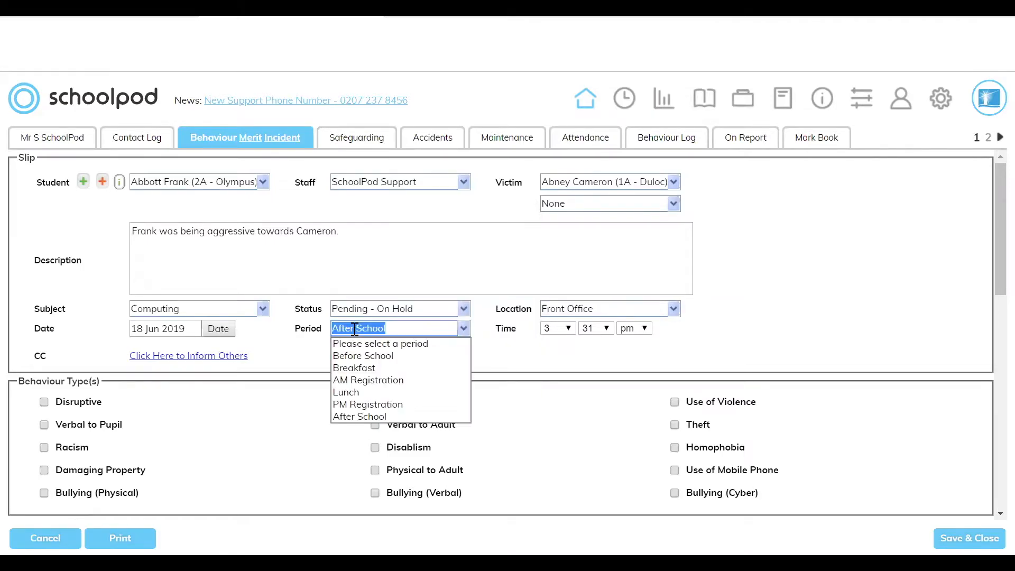
{"action": "left_click", "coordinate": [353, 392]}
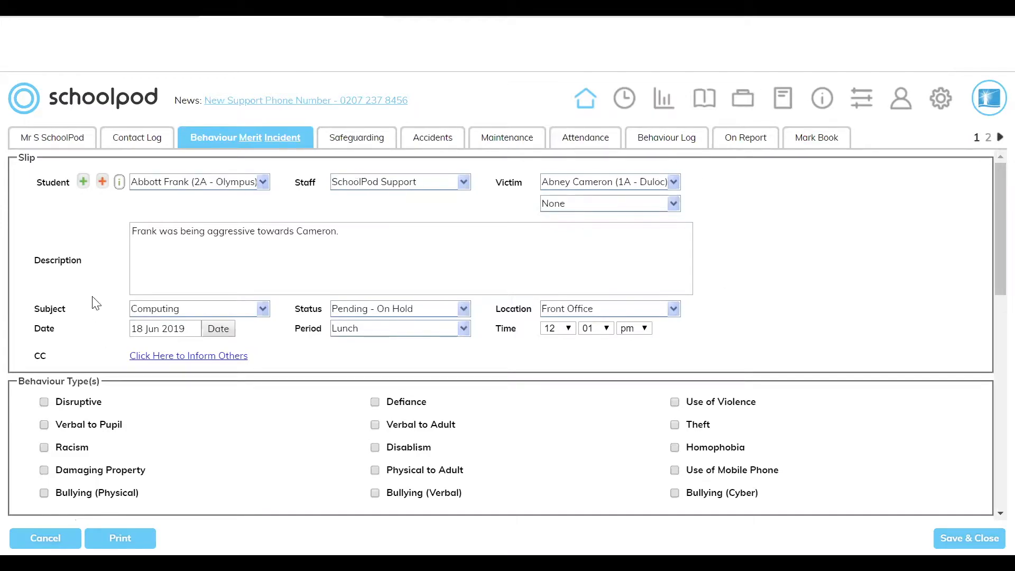
Review the incident slip's Behaviour Type(s), Antecedent / Trigger(s), Consequences, Positive Handling and Senior Staff Actions sections.
{"action": "scroll", "coordinate": [92, 303], "scroll_direction": "down", "scroll_amount": 3}
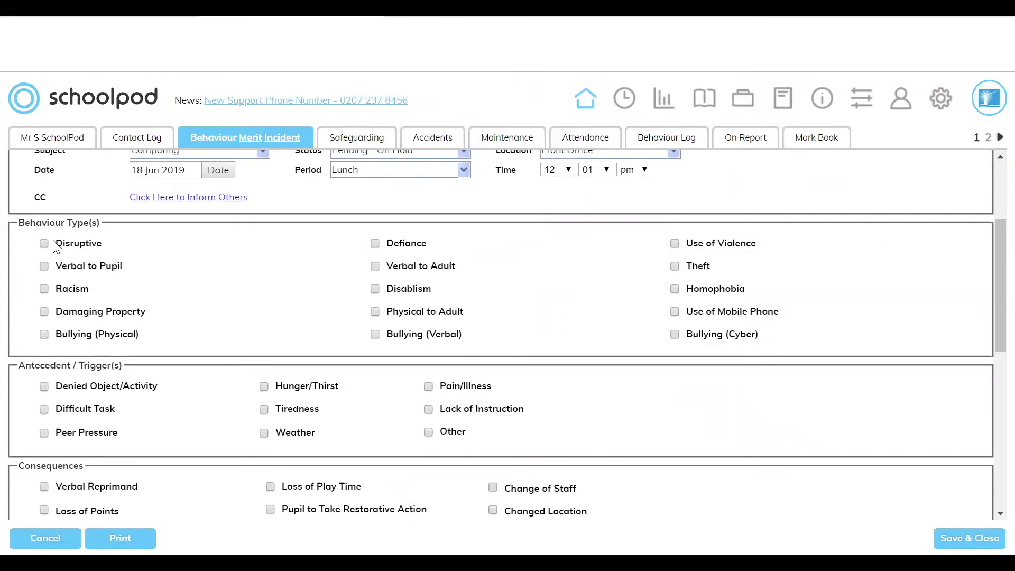
{"action": "left_click_drag", "start_coordinate": [19, 225], "coordinate": [104, 230]}
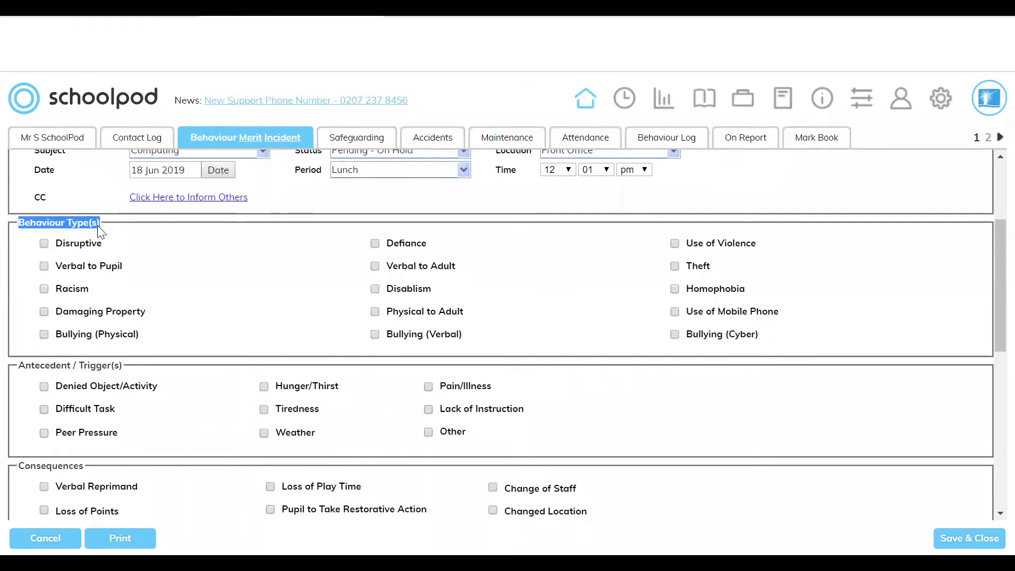
{"action": "left_click_drag", "start_coordinate": [18, 365], "coordinate": [129, 365]}
{"action": "scroll", "coordinate": [129, 363], "scroll_direction": "down", "scroll_amount": 1}
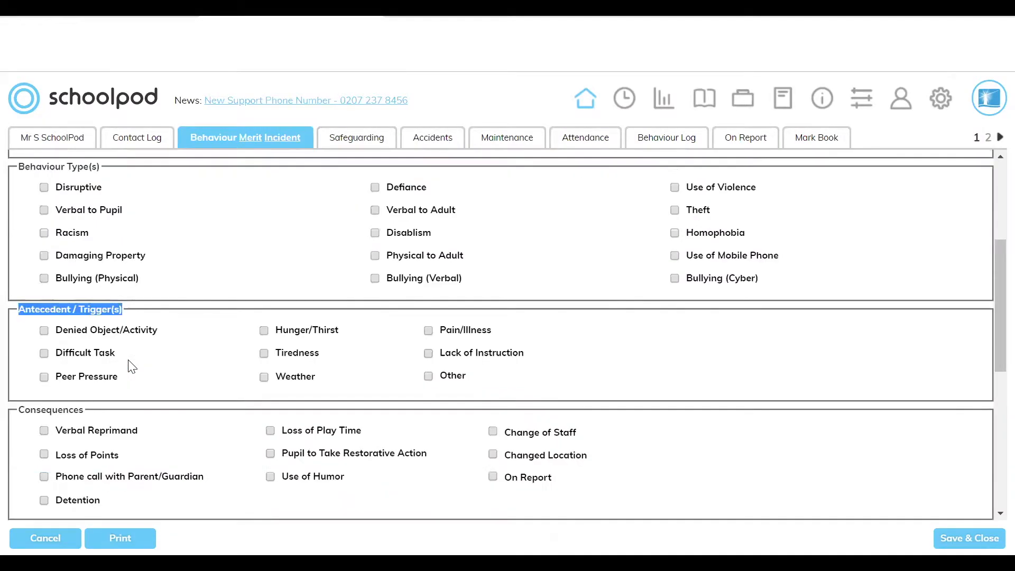
{"action": "left_click_drag", "start_coordinate": [18, 387], "coordinate": [85, 390]}
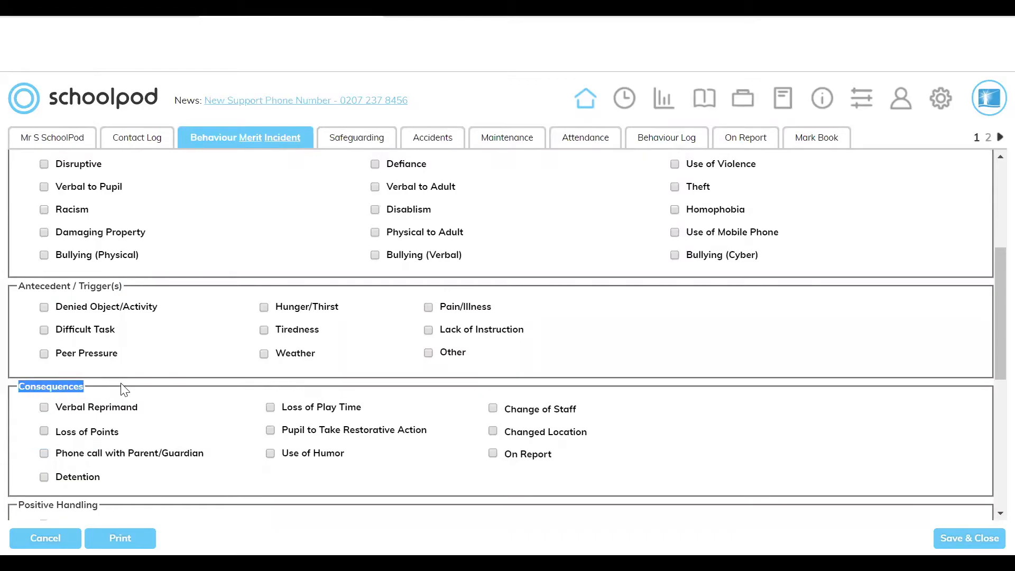
{"action": "scroll", "coordinate": [124, 390], "scroll_direction": "down", "scroll_amount": 3}
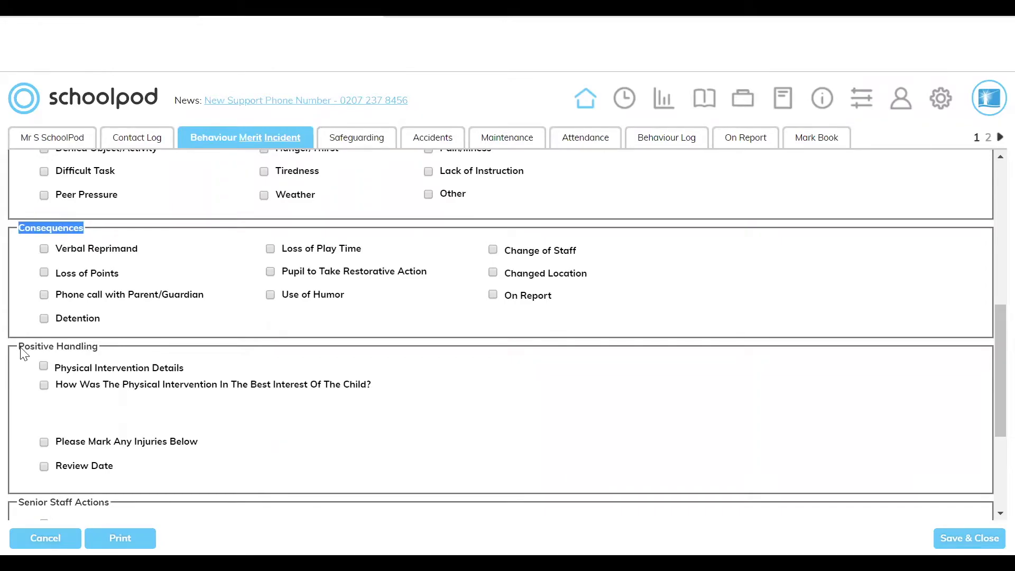
{"action": "scroll", "coordinate": [23, 353], "scroll_direction": "down", "scroll_amount": 4}
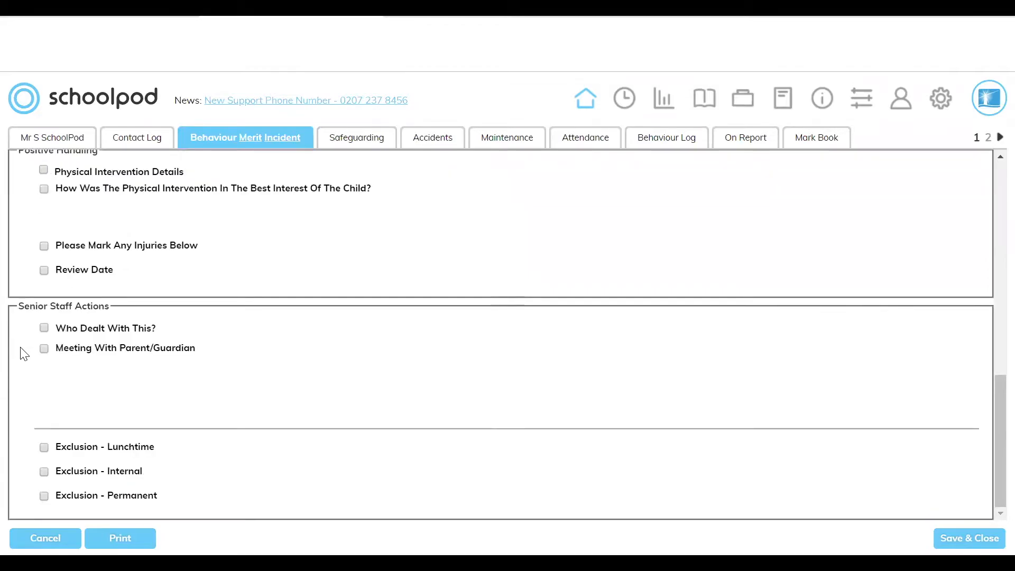
{"action": "scroll", "coordinate": [23, 353], "scroll_direction": "up", "scroll_amount": 12}
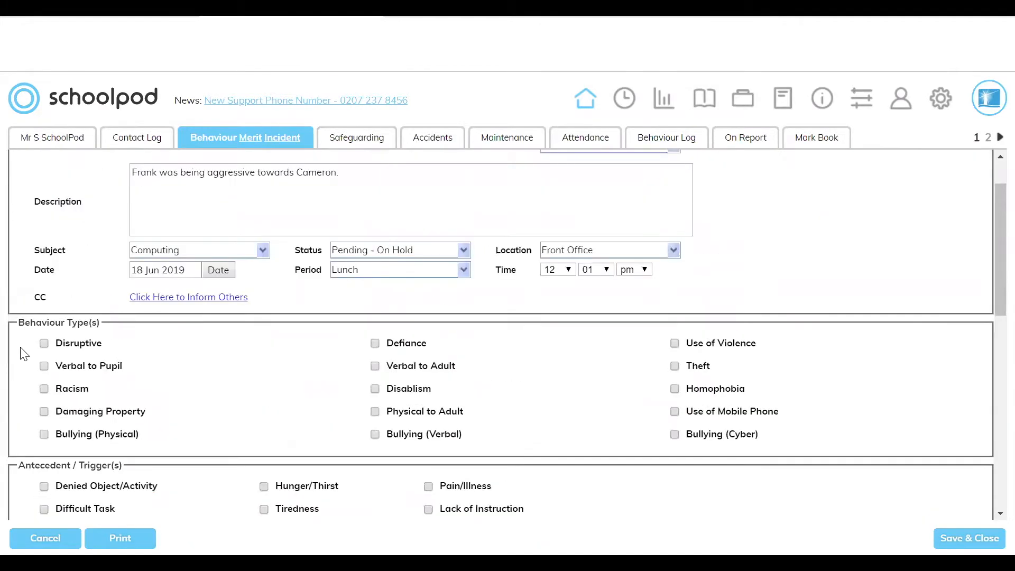
Mark Disruptive, Verbal to Pupil and Racism as behaviour types, and Peer Pressure, Tiredness and Hunger/Thirst as triggers.
{"action": "left_click_drag", "start_coordinate": [17, 347], "coordinate": [101, 349]}
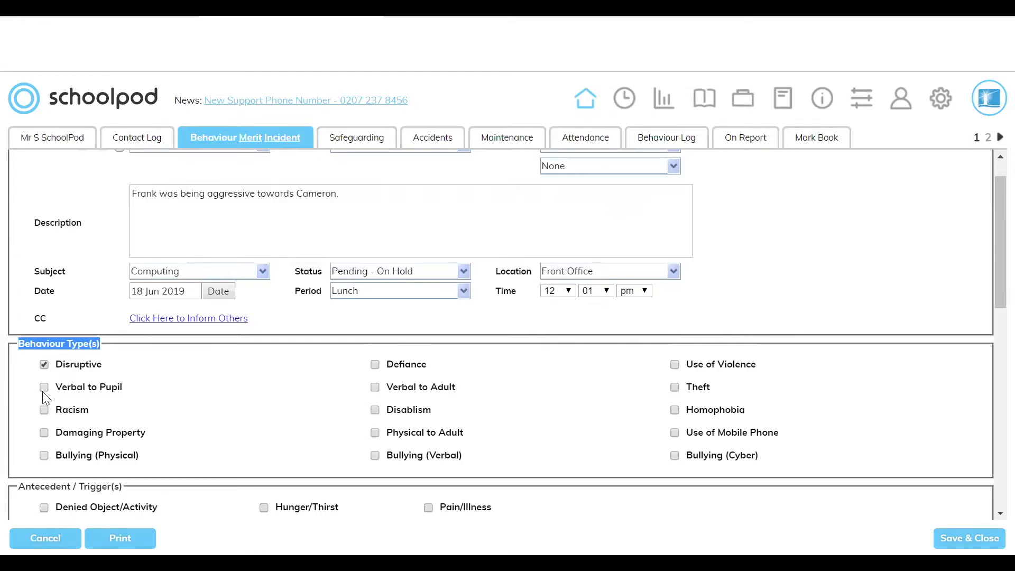
{"action": "left_click", "coordinate": [44, 409]}
{"action": "scroll", "coordinate": [163, 387], "scroll_direction": "down", "scroll_amount": 3}
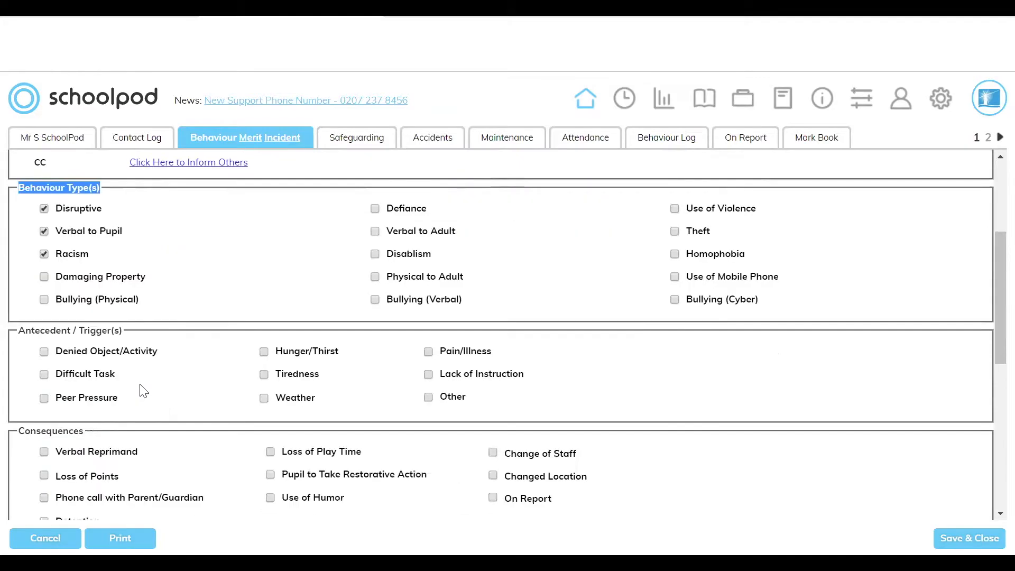
{"action": "left_click_drag", "start_coordinate": [16, 336], "coordinate": [114, 336]}
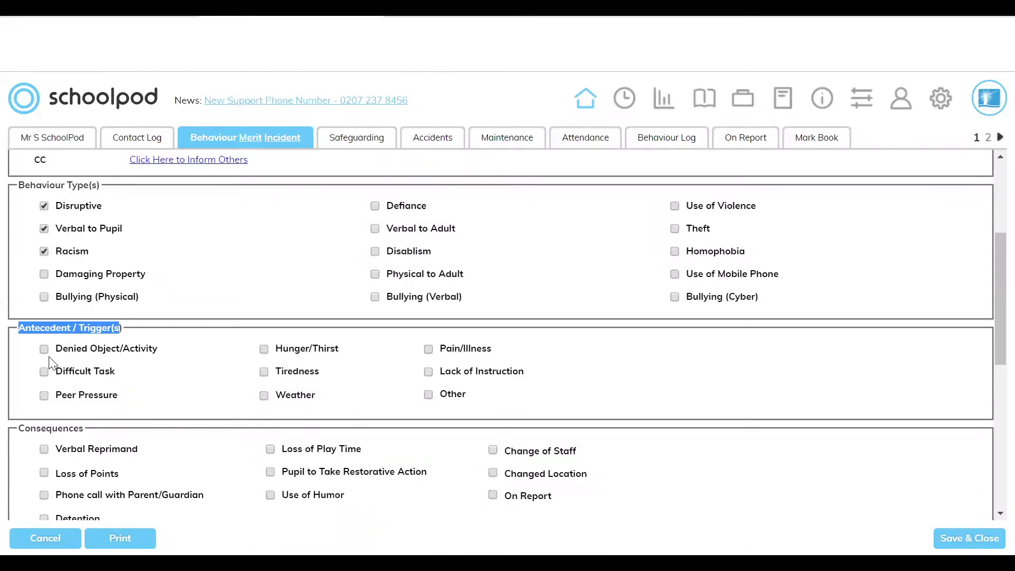
{"action": "left_click", "coordinate": [44, 394]}
{"action": "left_click", "coordinate": [265, 372]}
{"action": "left_click", "coordinate": [264, 349]}
Record Verbal Reprimand, Loss of Points with -2 Points, and Use of Humor as the incident's consequences.
{"action": "scroll", "coordinate": [209, 362], "scroll_direction": "down", "scroll_amount": 3}
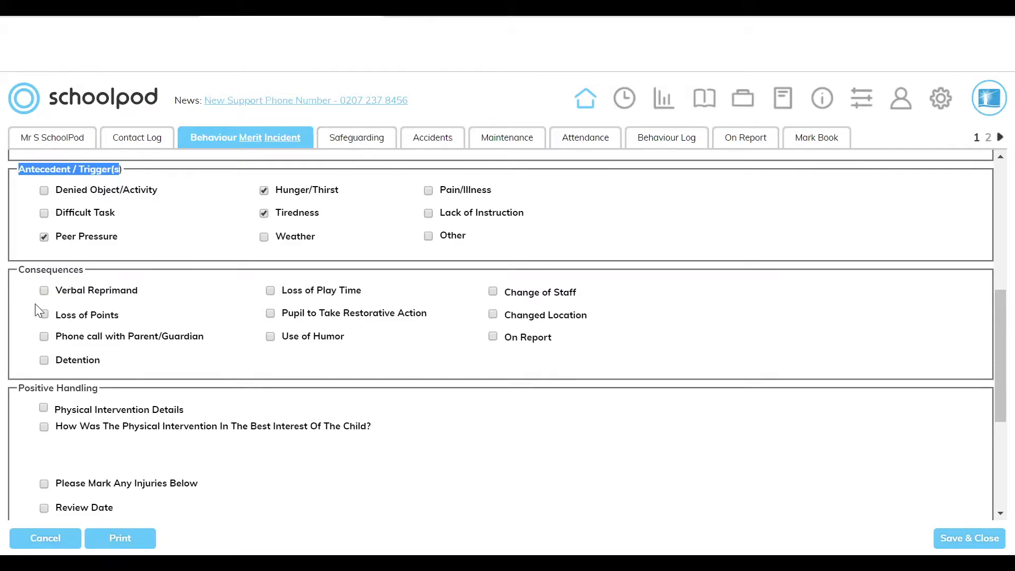
{"action": "left_click", "coordinate": [44, 290]}
{"action": "left_click", "coordinate": [44, 314]}
{"action": "left_click", "coordinate": [143, 315]}
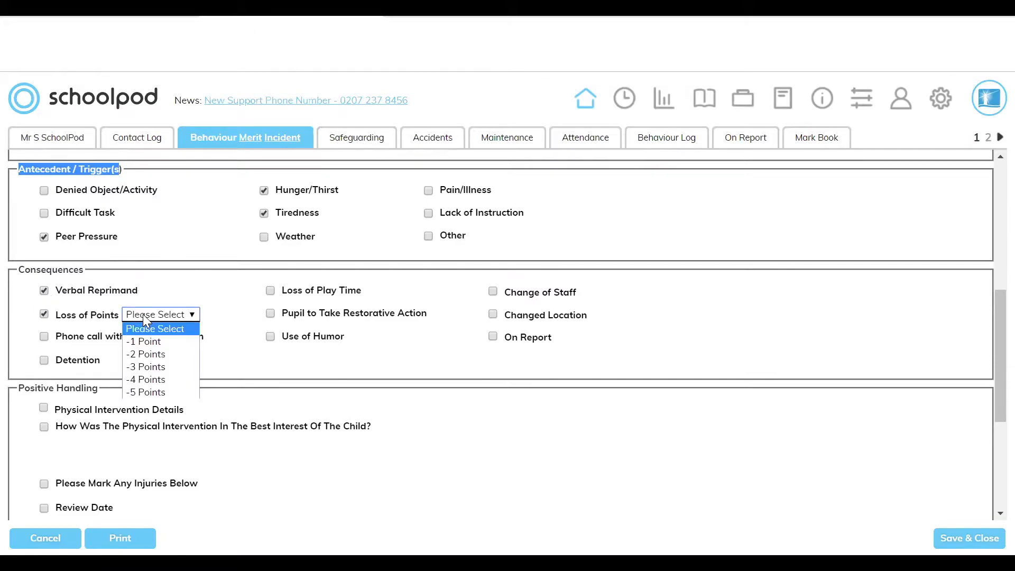
{"action": "left_click", "coordinate": [140, 354]}
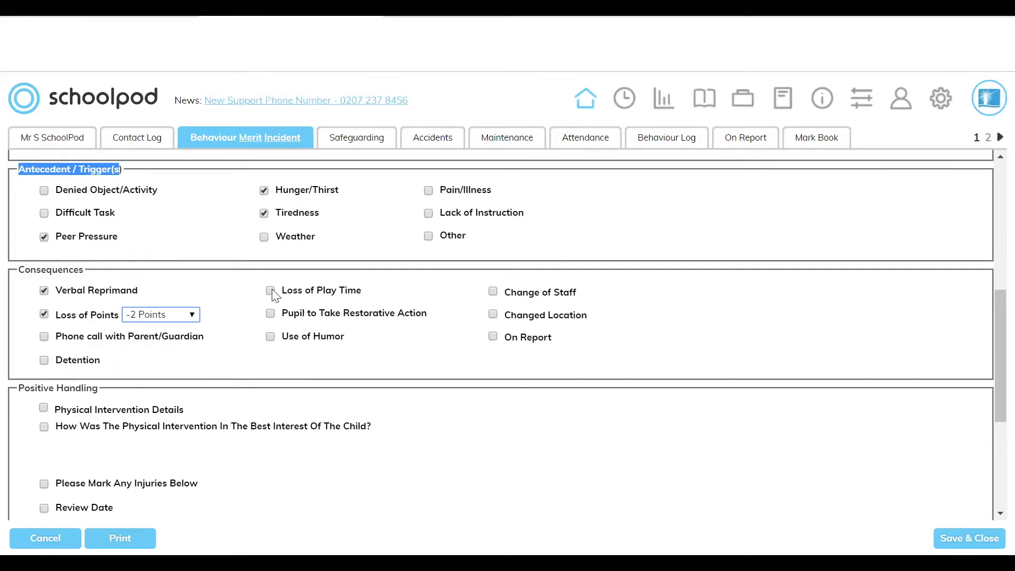
{"action": "left_click", "coordinate": [269, 338]}
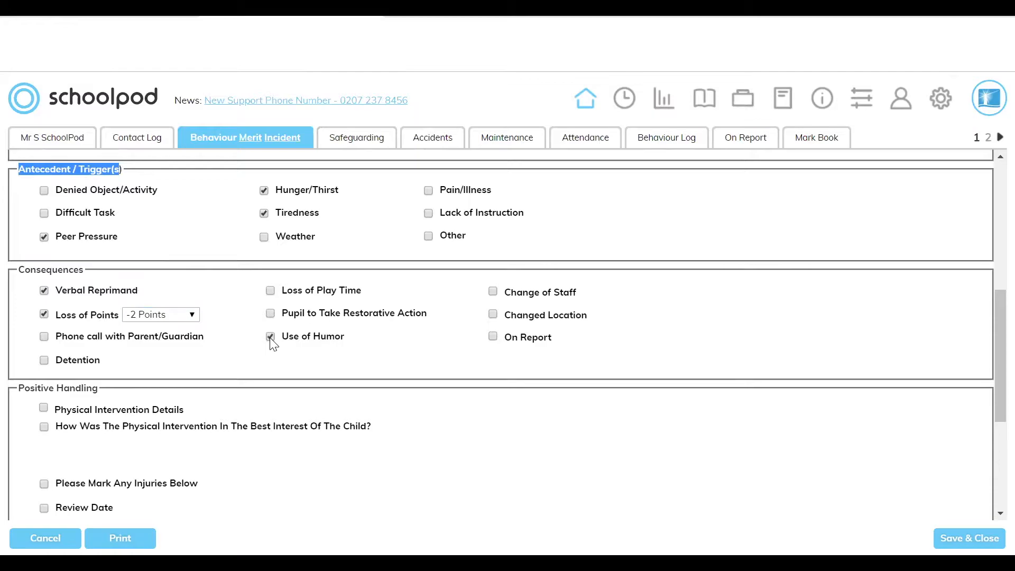
Add Changed Location as a consequence and choose Class 1 as the new location.
{"action": "left_click", "coordinate": [493, 316]}
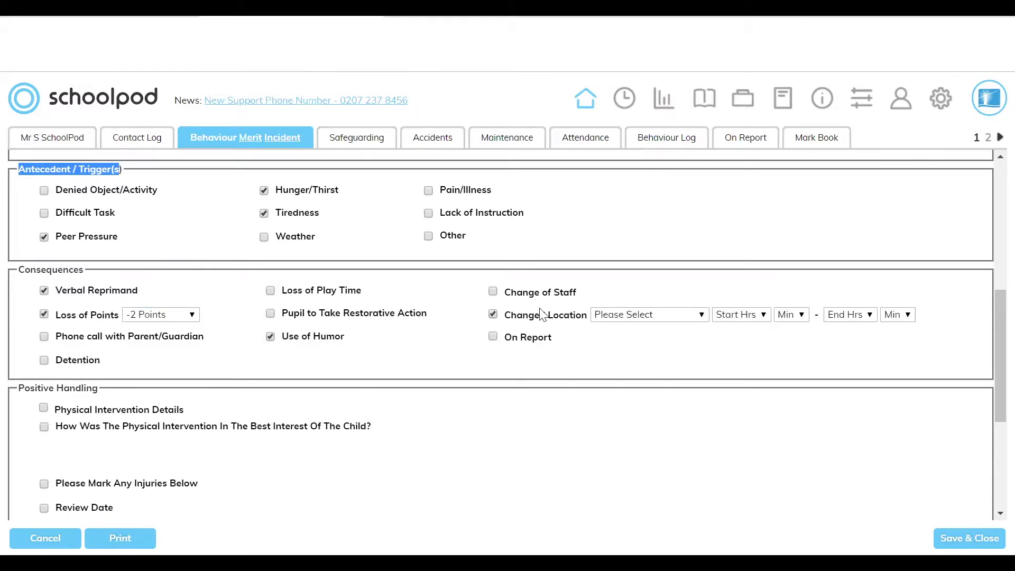
{"action": "left_click_drag", "start_coordinate": [510, 316], "coordinate": [582, 316]}
{"action": "left_click", "coordinate": [625, 312]}
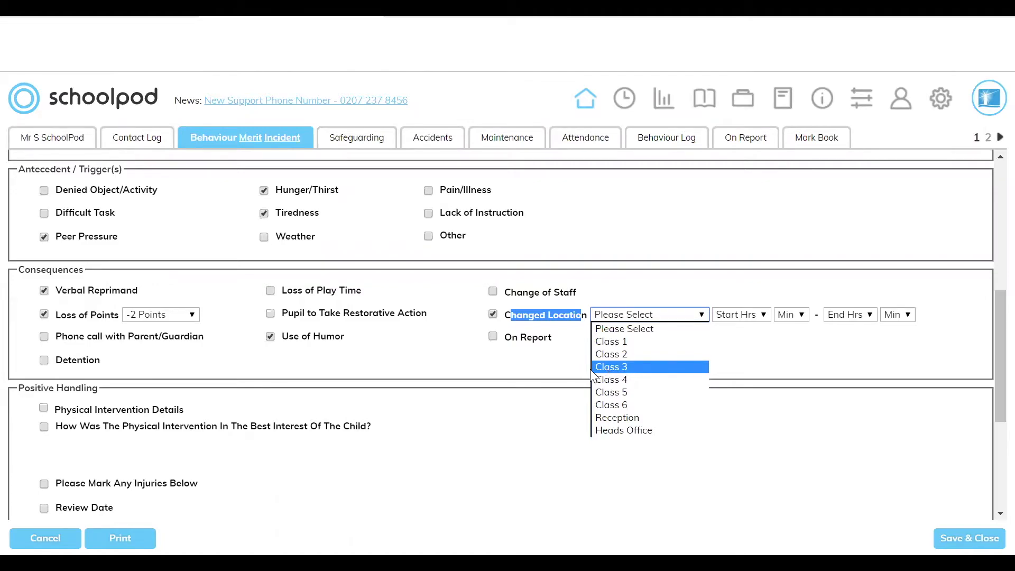
{"action": "left_click", "coordinate": [549, 368]}
{"action": "scroll", "coordinate": [559, 364], "scroll_direction": "up", "scroll_amount": 10}
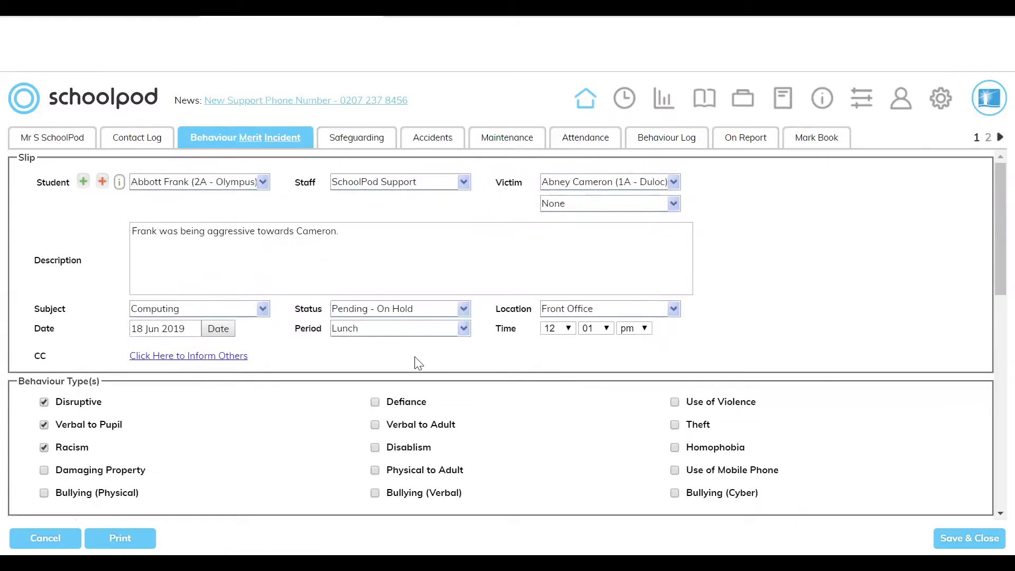
{"action": "scroll", "coordinate": [418, 363], "scroll_direction": "down", "scroll_amount": 6}
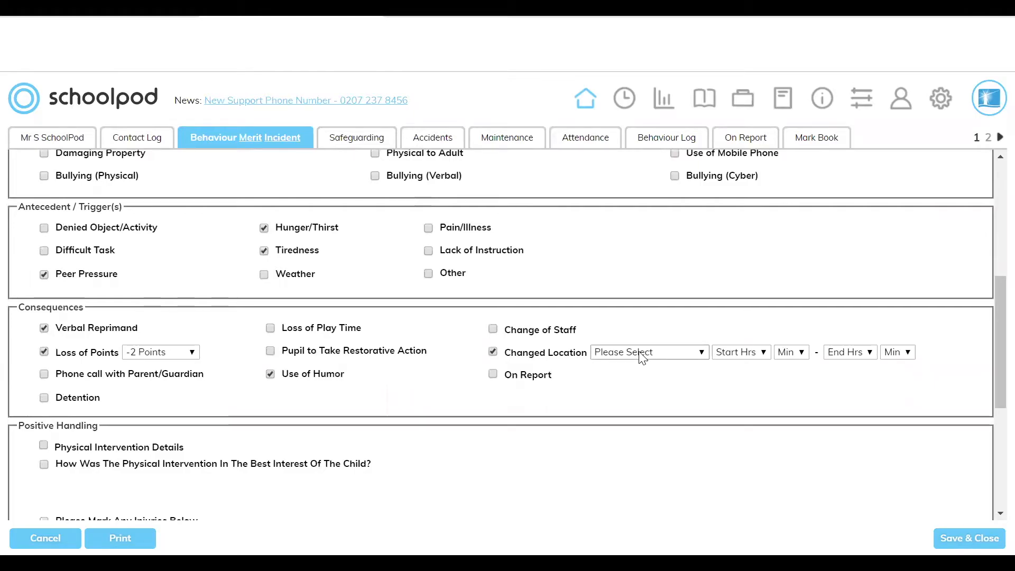
{"action": "left_click", "coordinate": [640, 351]}
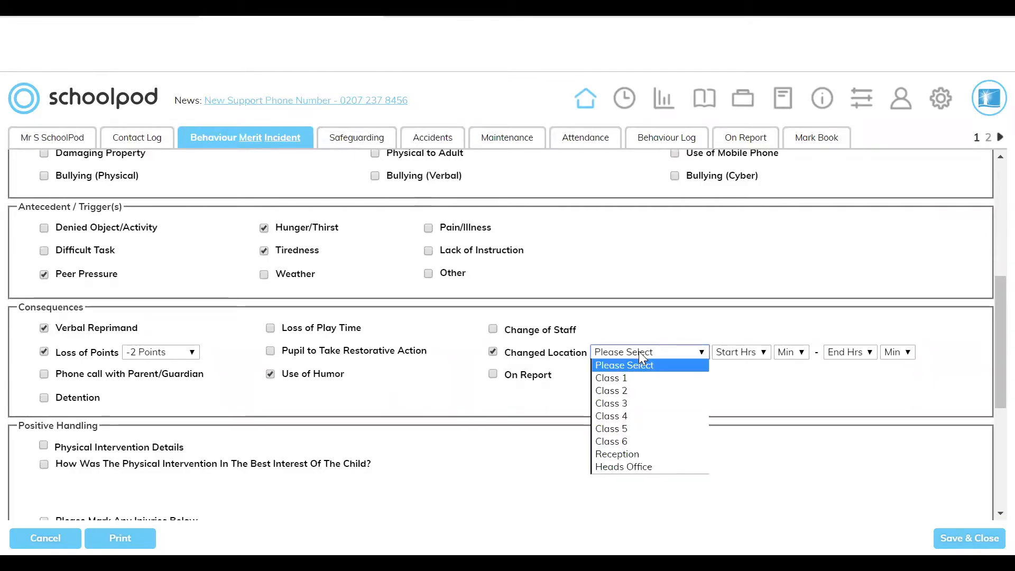
{"action": "left_click", "coordinate": [618, 378]}
Set the Changed Location period to start at 12:15 pm and end at 12:30 pm.
{"action": "left_click", "coordinate": [735, 353]}
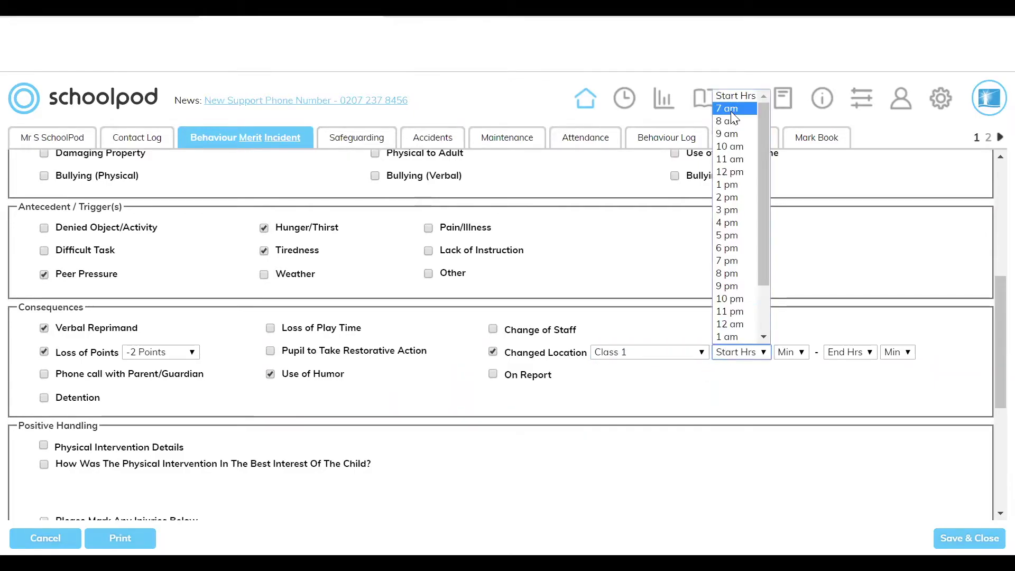
{"action": "left_click", "coordinate": [729, 165]}
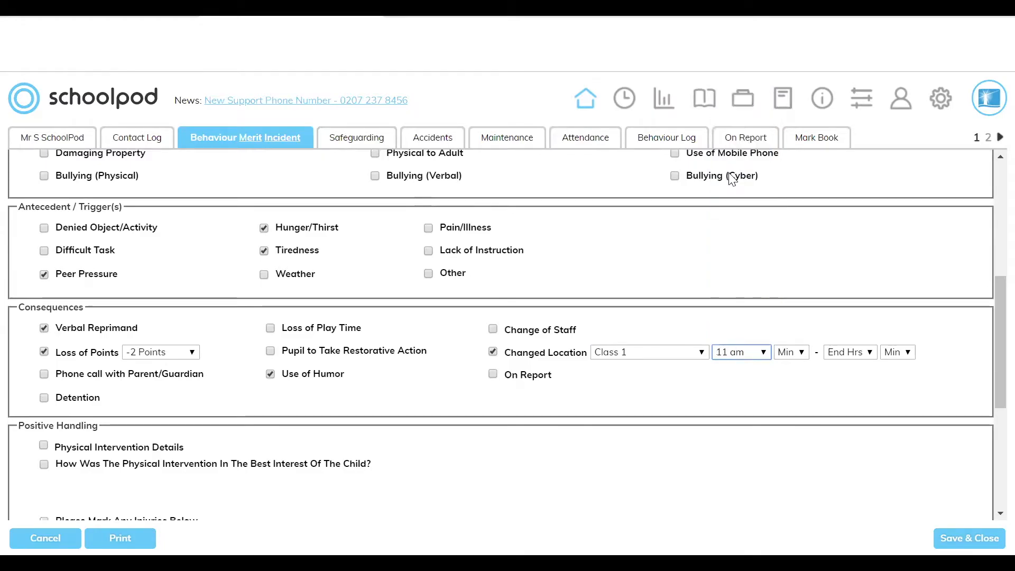
{"action": "left_click", "coordinate": [740, 352]}
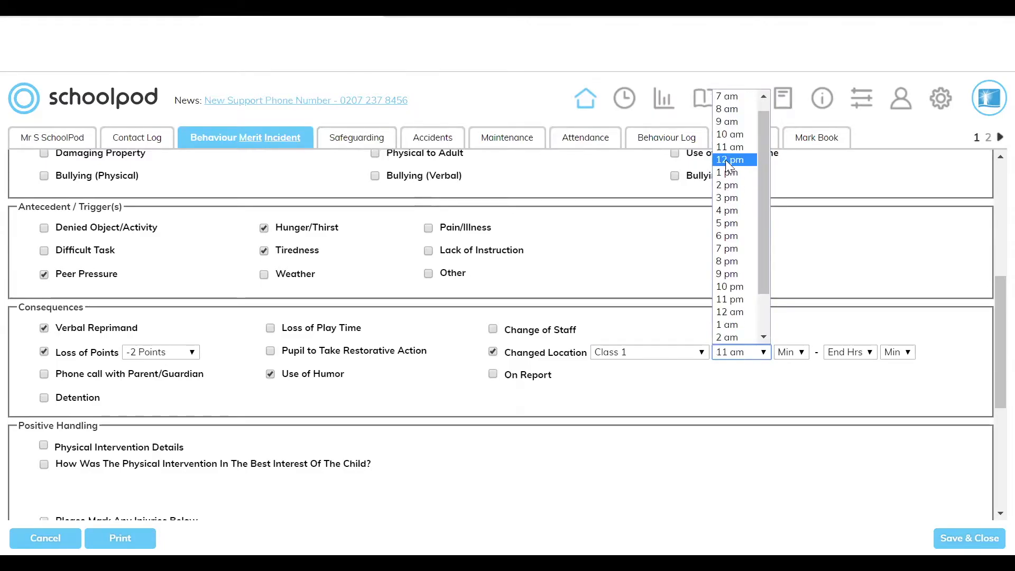
{"action": "left_click", "coordinate": [727, 159]}
{"action": "left_click", "coordinate": [788, 353]}
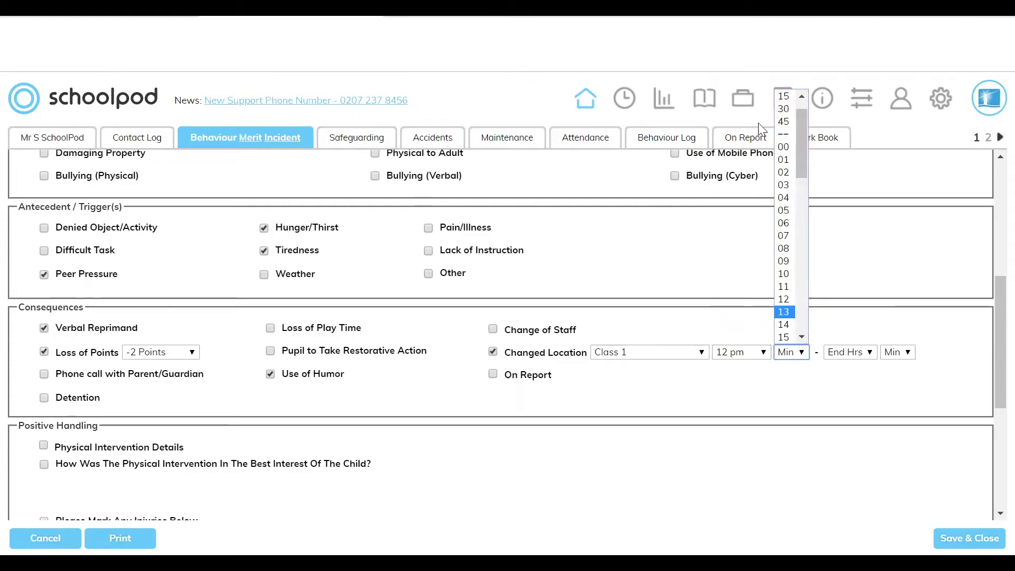
{"action": "left_click", "coordinate": [785, 97]}
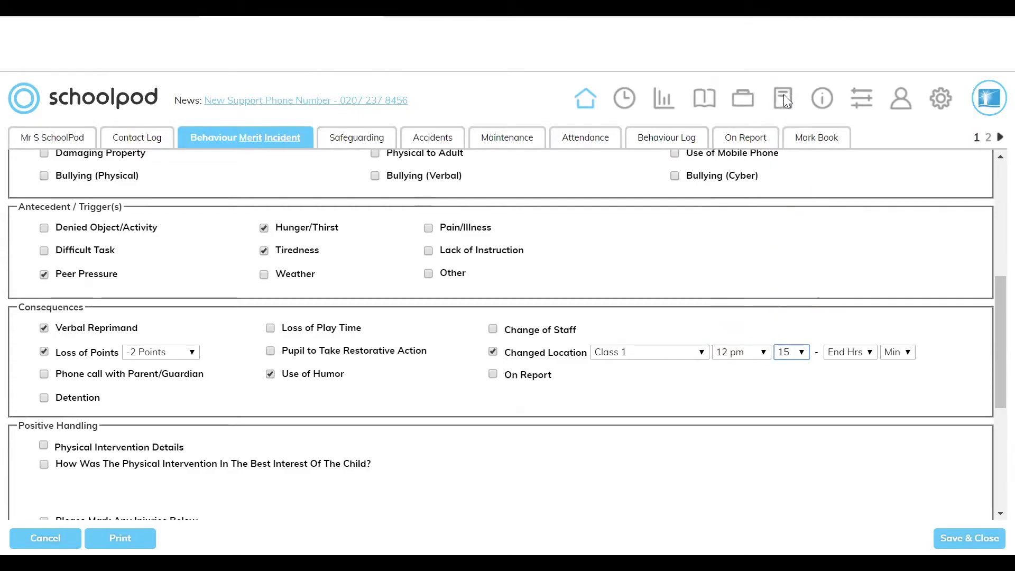
{"action": "left_click", "coordinate": [852, 353]}
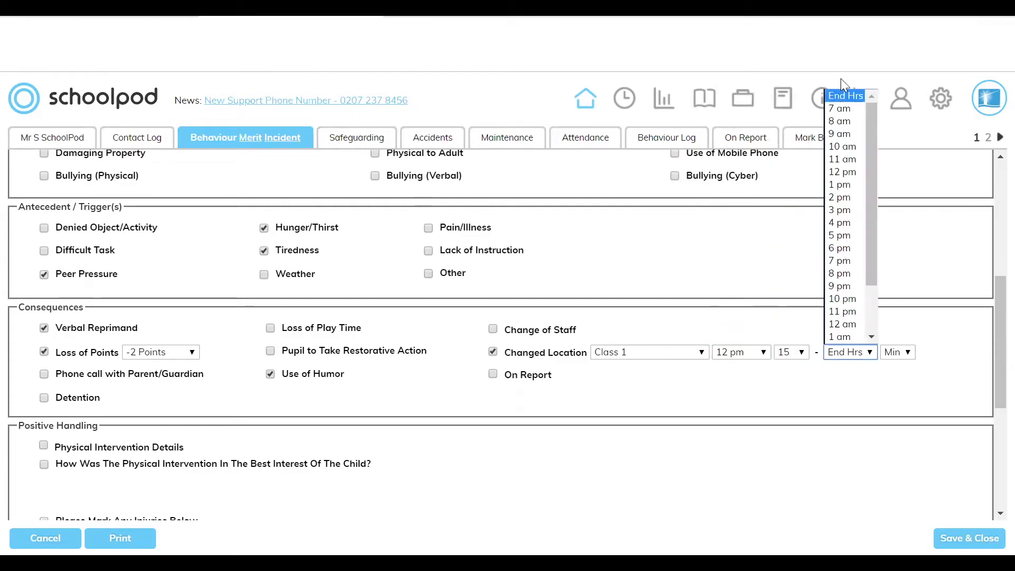
{"action": "left_click", "coordinate": [849, 172]}
{"action": "left_click", "coordinate": [898, 352]}
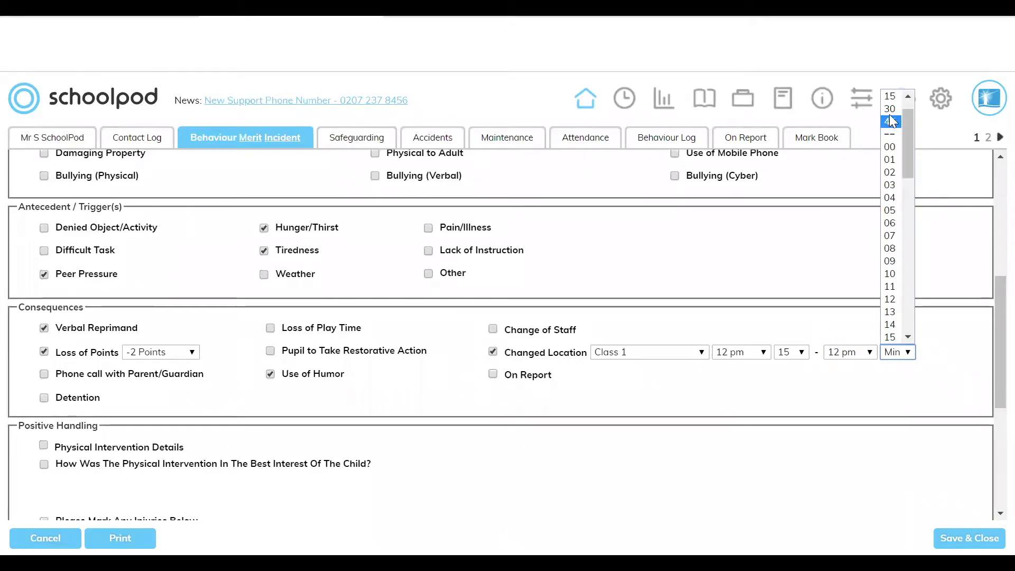
{"action": "left_click", "coordinate": [887, 106]}
{"action": "left_click", "coordinate": [722, 411]}
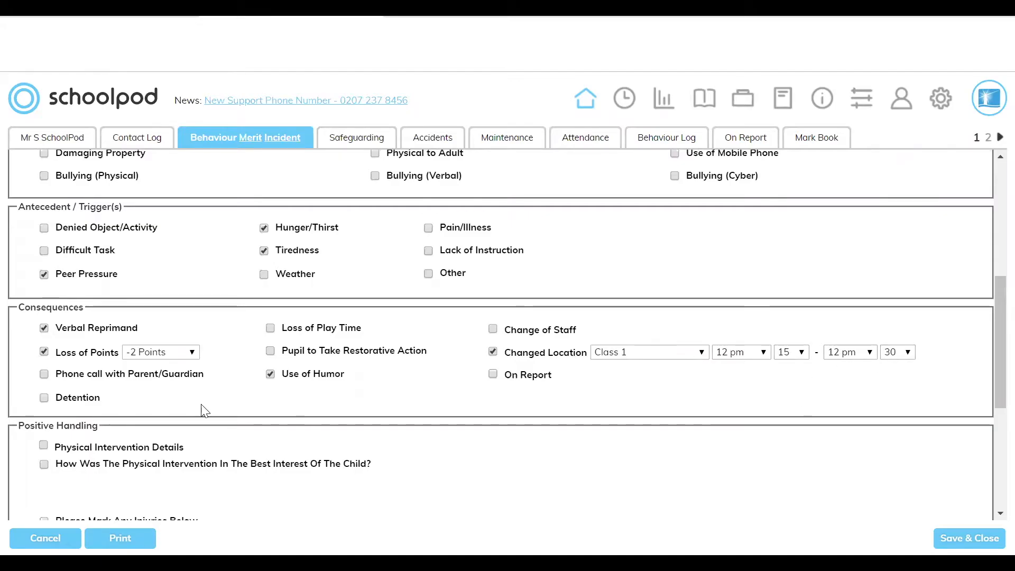
Include Physical Intervention Details under Positive Handling and set the duration to 2 min.
{"action": "scroll", "coordinate": [161, 402], "scroll_direction": "down", "scroll_amount": 2}
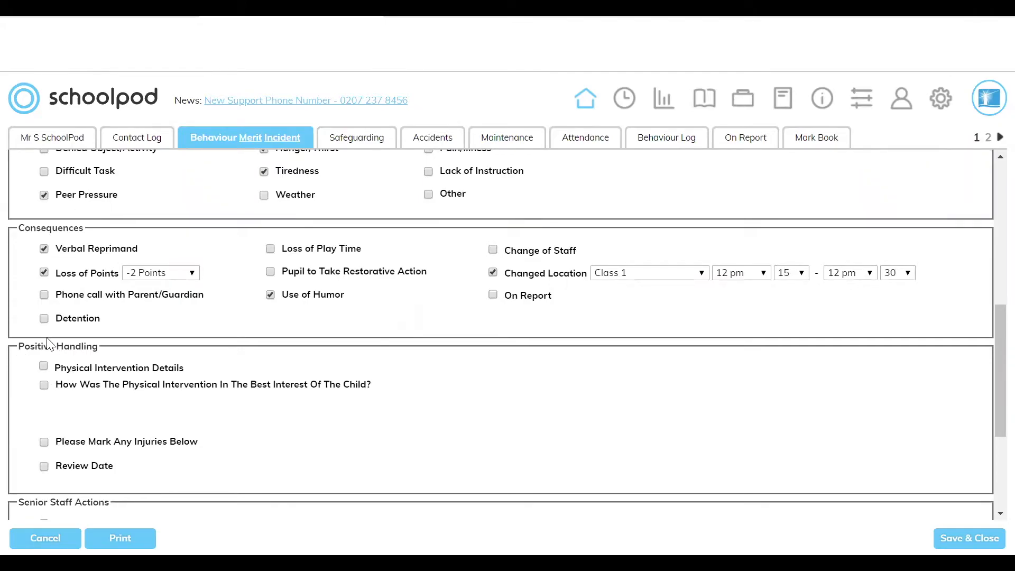
{"action": "left_click", "coordinate": [43, 366]}
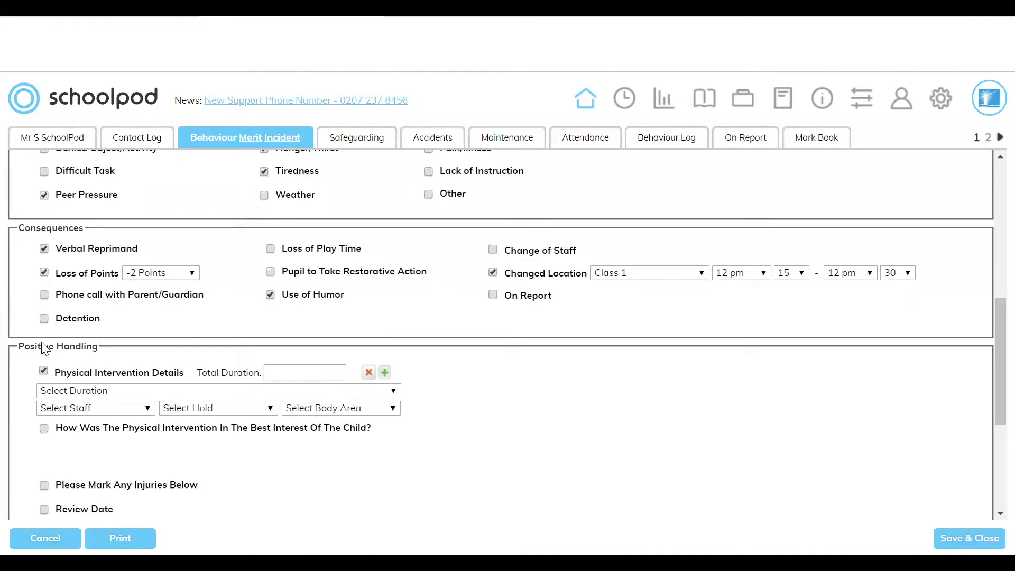
{"action": "left_click", "coordinate": [90, 392]}
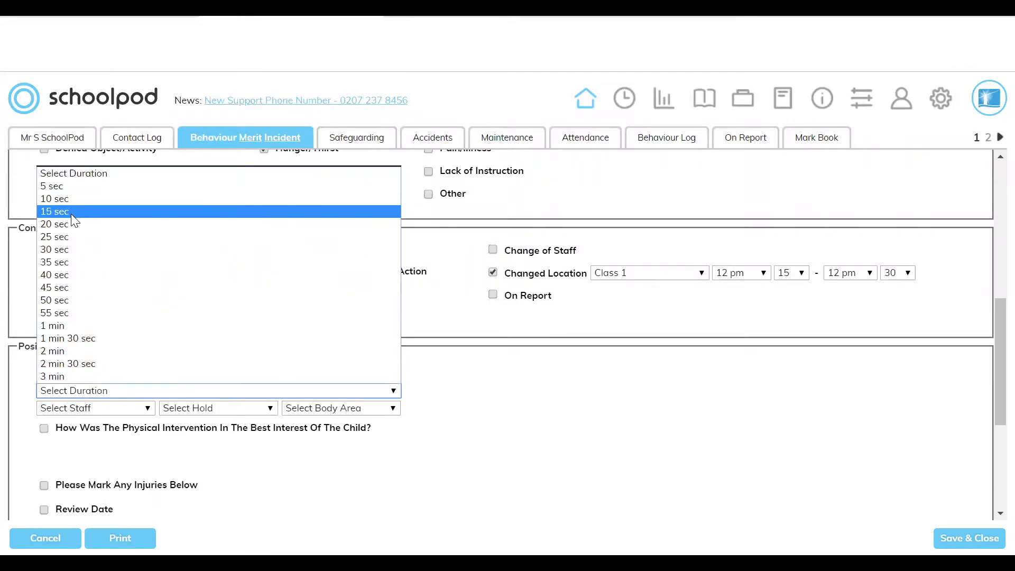
{"action": "left_click", "coordinate": [62, 350]}
Record the first staff member in the 2 min intervention with a Double Elbow hold on the Front Right Shoulder.
{"action": "left_click", "coordinate": [84, 408]}
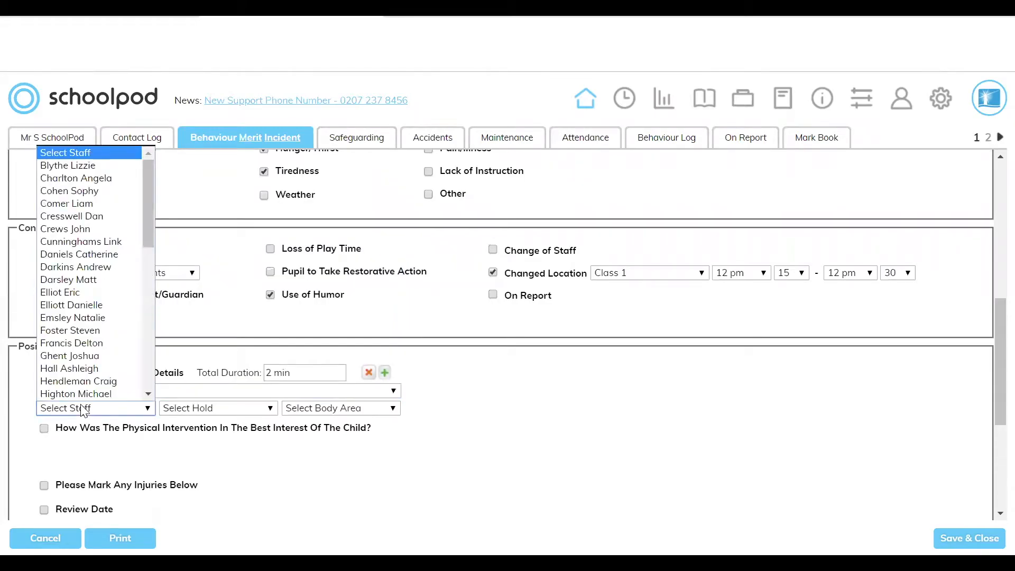
{"action": "left_click", "coordinate": [87, 190]}
{"action": "left_click", "coordinate": [178, 408]}
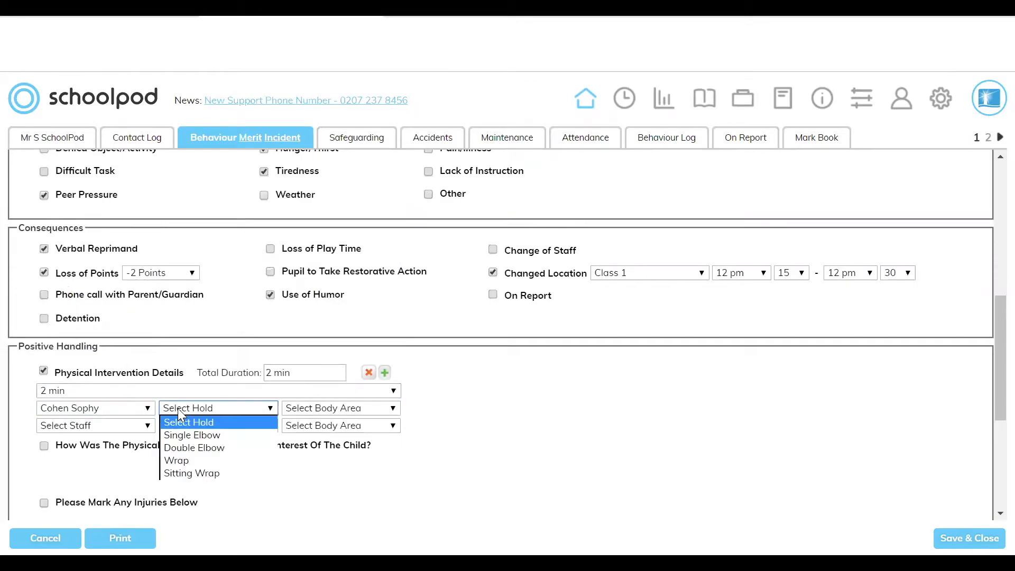
{"action": "left_click", "coordinate": [203, 448]}
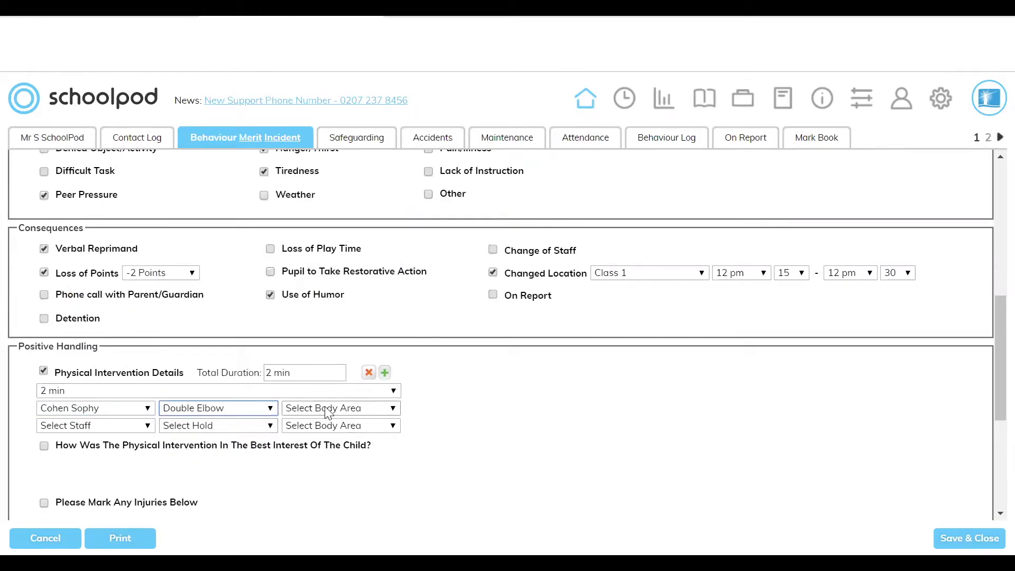
{"action": "left_click", "coordinate": [328, 408]}
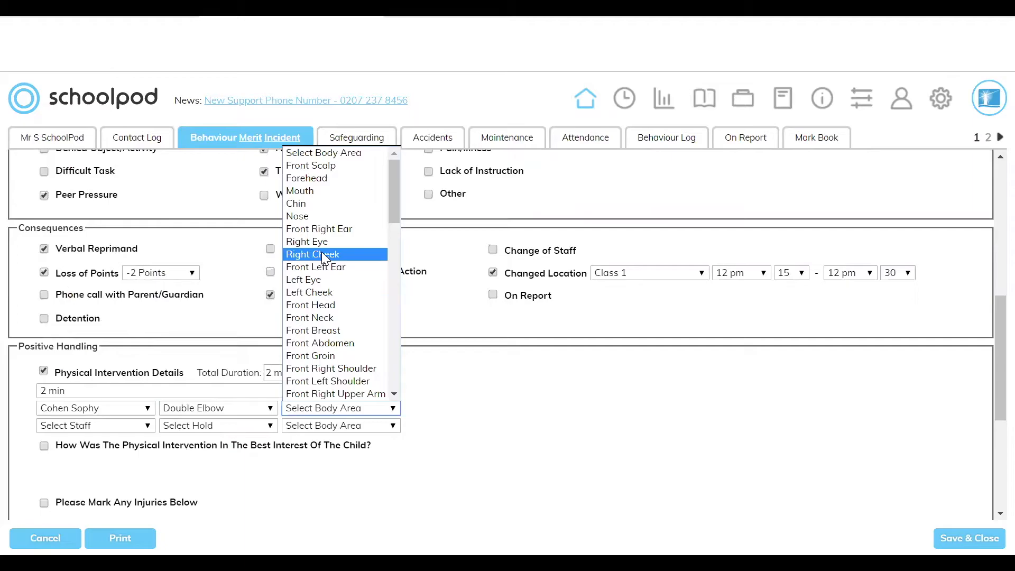
{"action": "scroll", "coordinate": [325, 338], "scroll_direction": "down", "scroll_amount": 3}
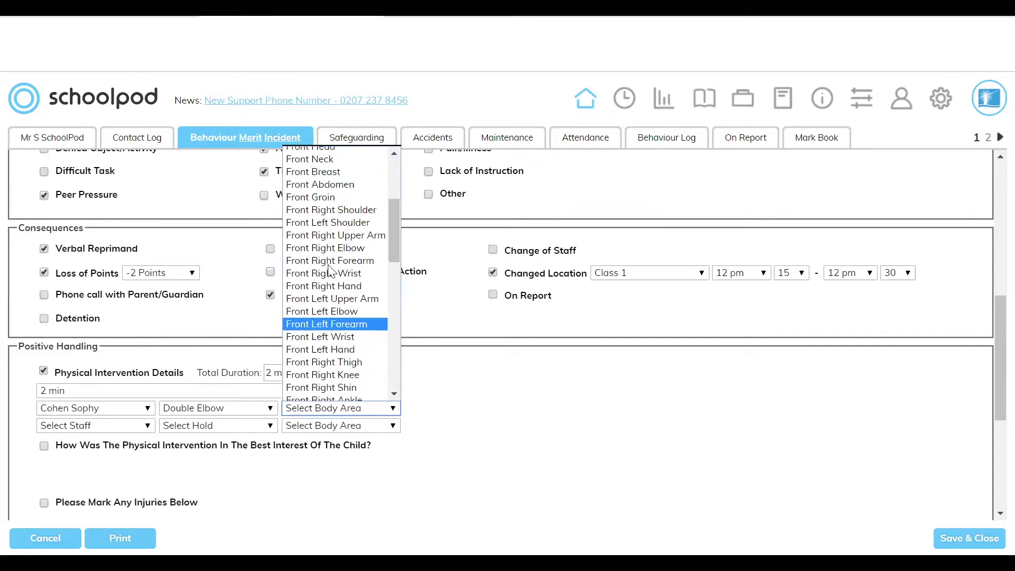
{"action": "left_click", "coordinate": [327, 210]}
Record a second staff member in the 2 min intervention with a Double Elbow hold on the Front Right Wrist.
{"action": "left_click", "coordinate": [68, 428]}
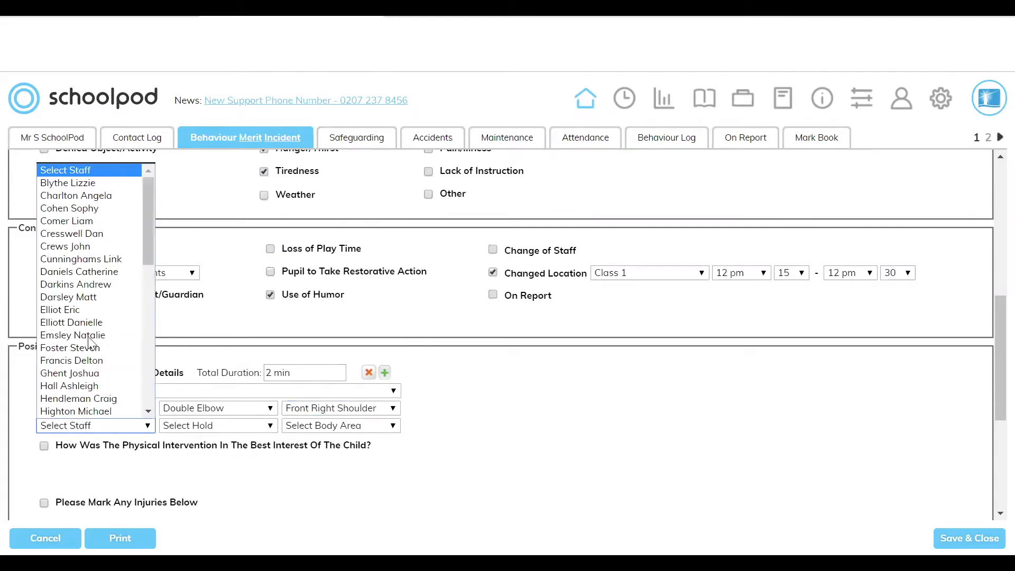
{"action": "left_click", "coordinate": [75, 285]}
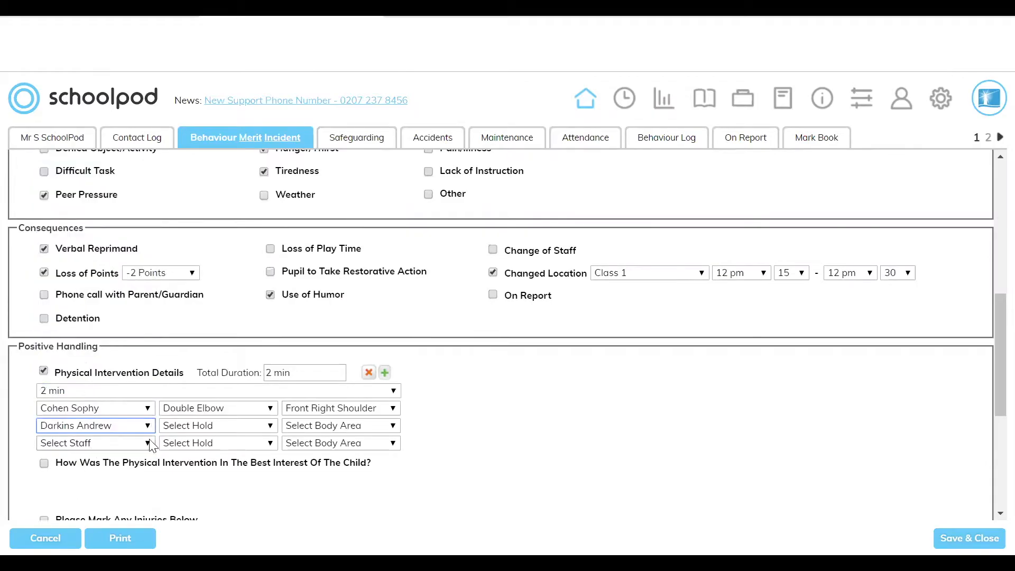
{"action": "left_click", "coordinate": [201, 429]}
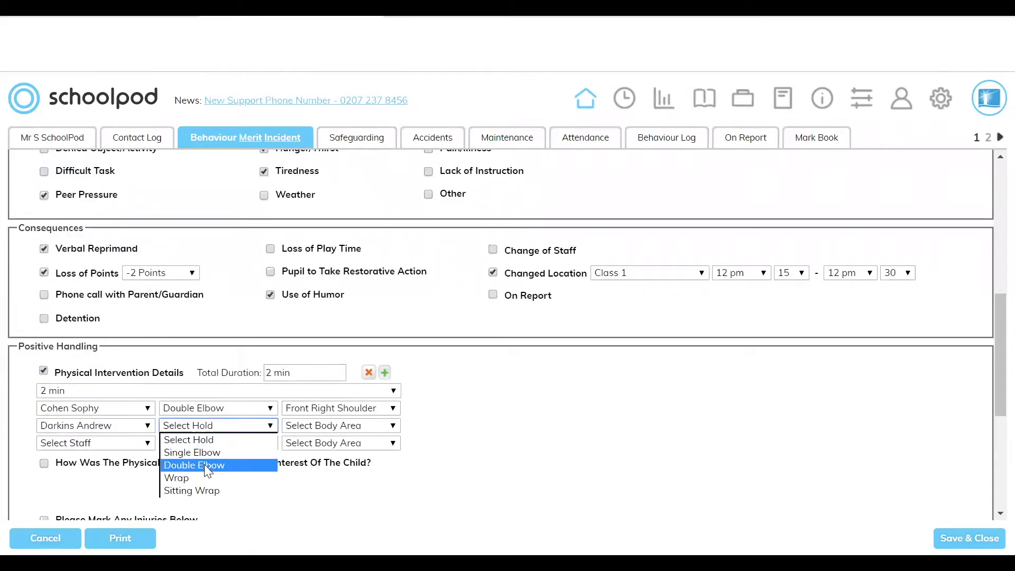
{"action": "left_click", "coordinate": [207, 465]}
{"action": "left_click", "coordinate": [319, 426]}
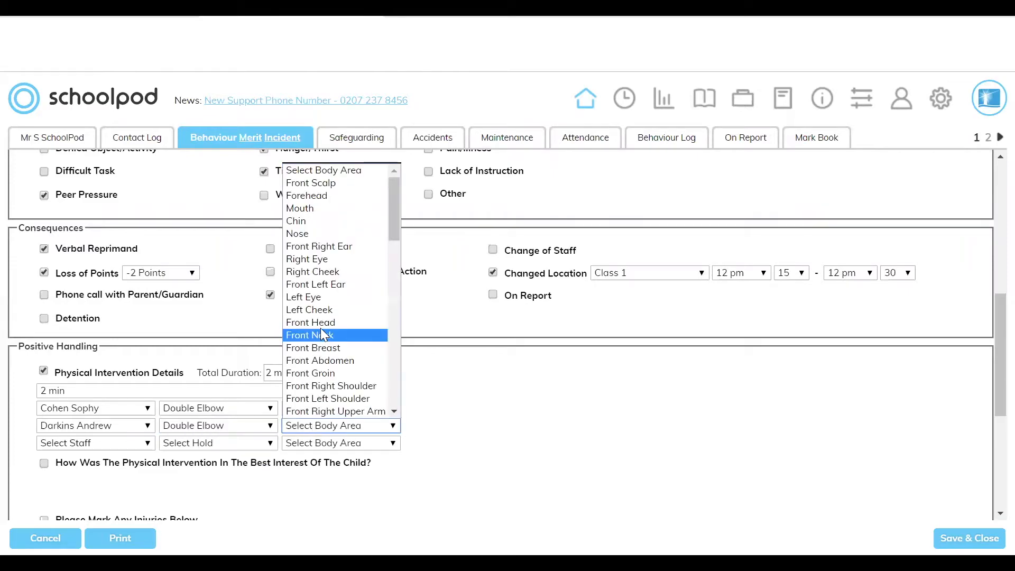
{"action": "scroll", "coordinate": [341, 362], "scroll_direction": "down", "scroll_amount": 3}
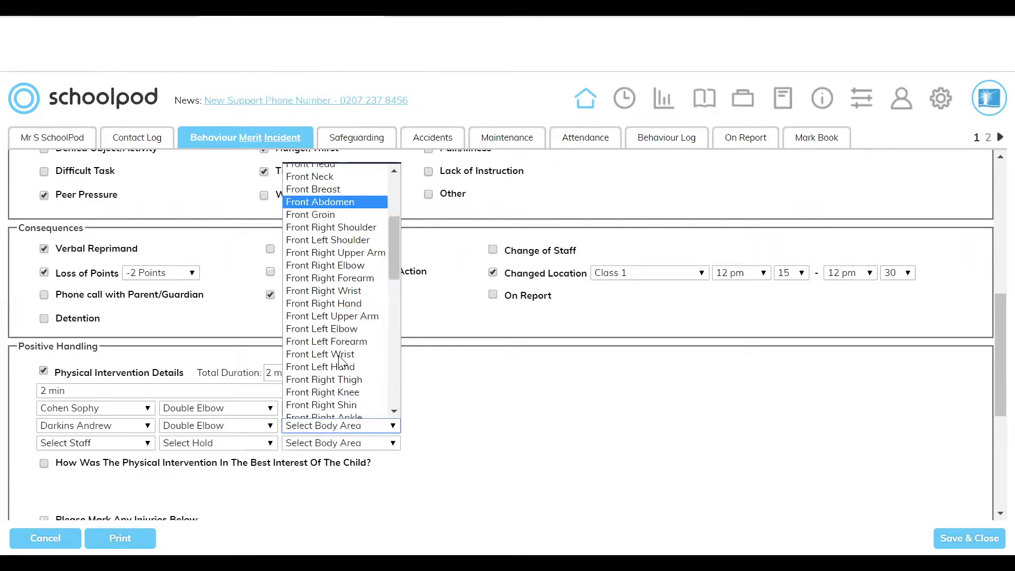
{"action": "left_click", "coordinate": [312, 291]}
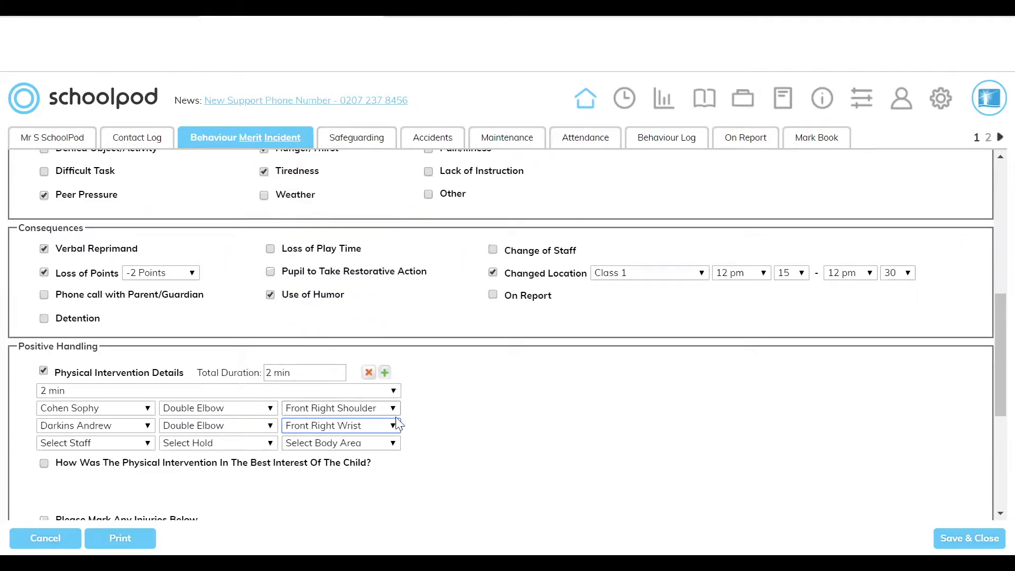
Add another physical intervention entry with a duration of 2 min 30 sec.
{"action": "left_click", "coordinate": [385, 374]}
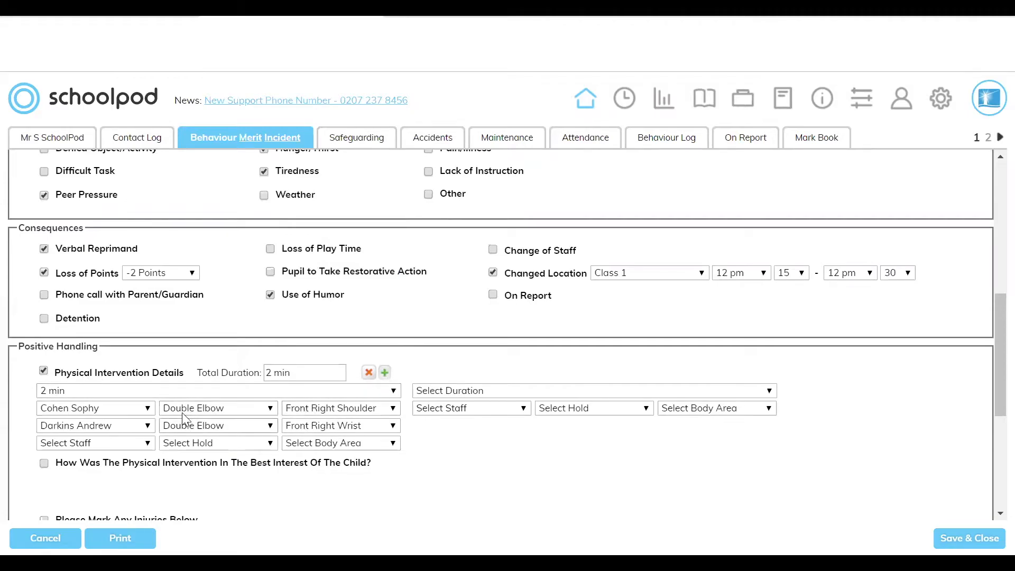
{"action": "left_click", "coordinate": [456, 393]}
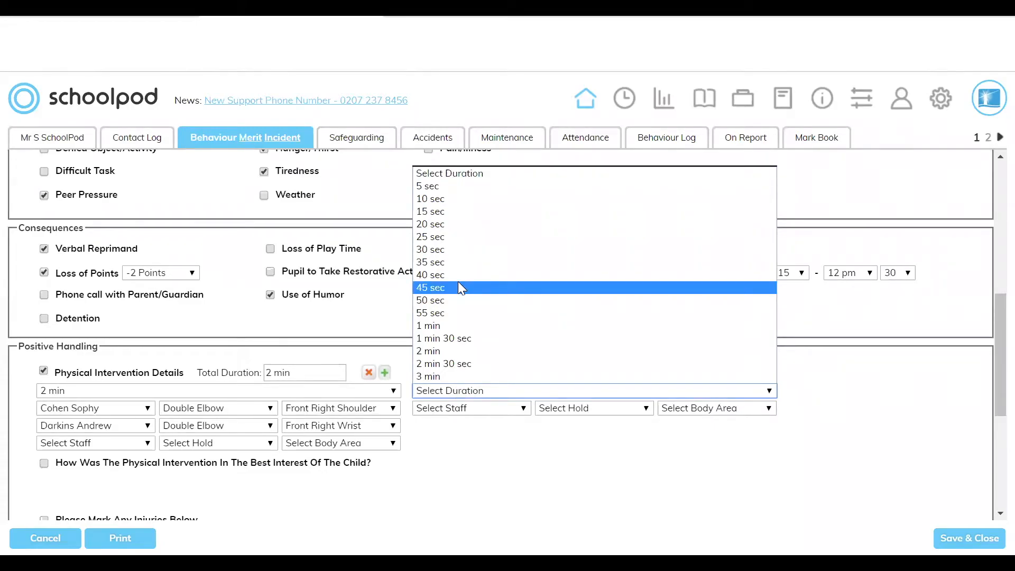
{"action": "left_click", "coordinate": [429, 363]}
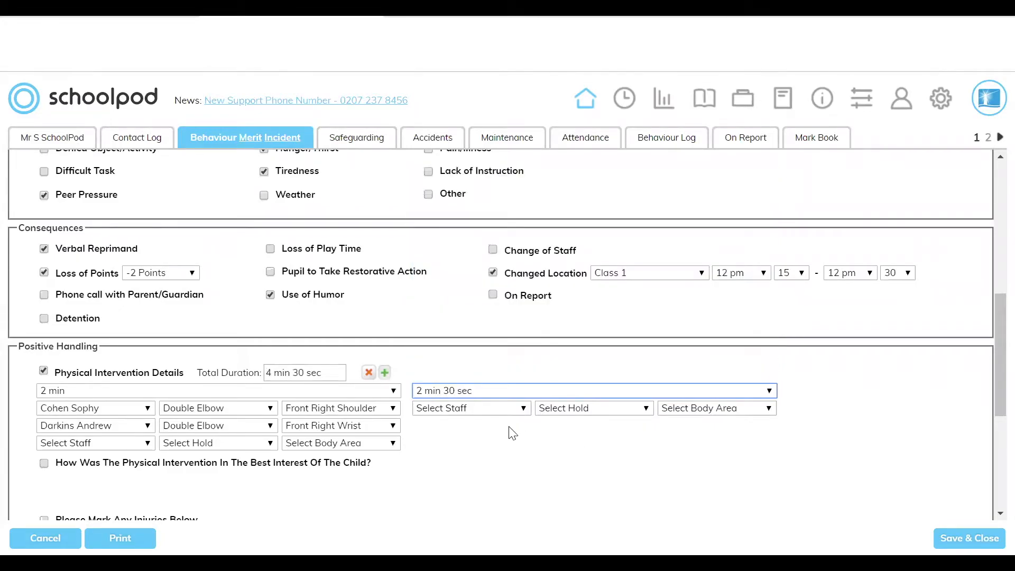
Record the second staff member again in the 2 min 30 sec intervention, with a Wrap hold on the Front Left Elbow.
{"action": "left_click", "coordinate": [465, 411]}
{"action": "scroll", "coordinate": [473, 238], "scroll_direction": "down", "scroll_amount": 1}
{"action": "left_click", "coordinate": [482, 255]}
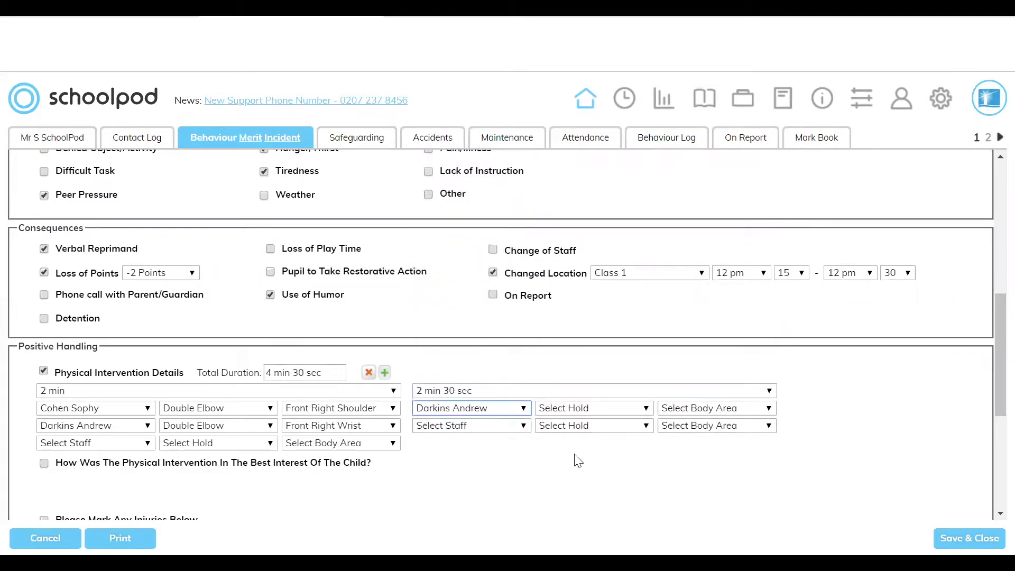
{"action": "left_click", "coordinate": [578, 408]}
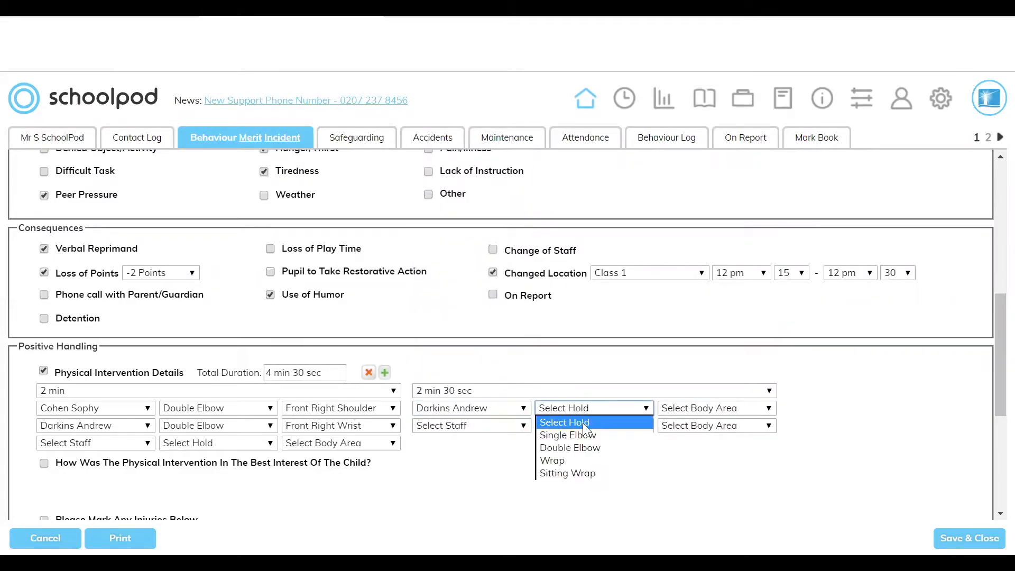
{"action": "left_click", "coordinate": [623, 459]}
{"action": "left_click", "coordinate": [741, 408]}
{"action": "left_click_drag", "start_coordinate": [772, 203], "coordinate": [763, 231]}
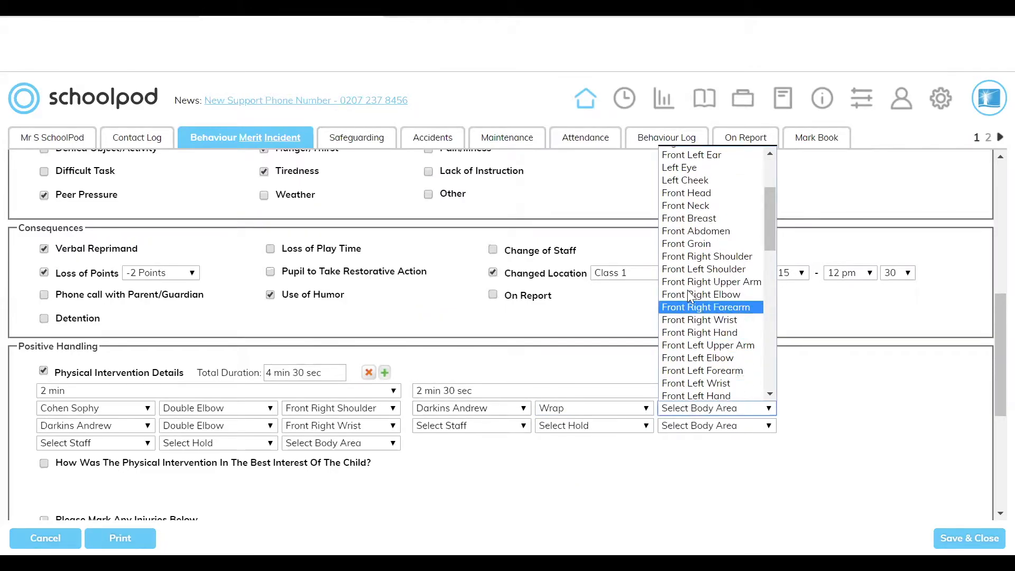
{"action": "left_click_drag", "start_coordinate": [770, 204], "coordinate": [763, 231]}
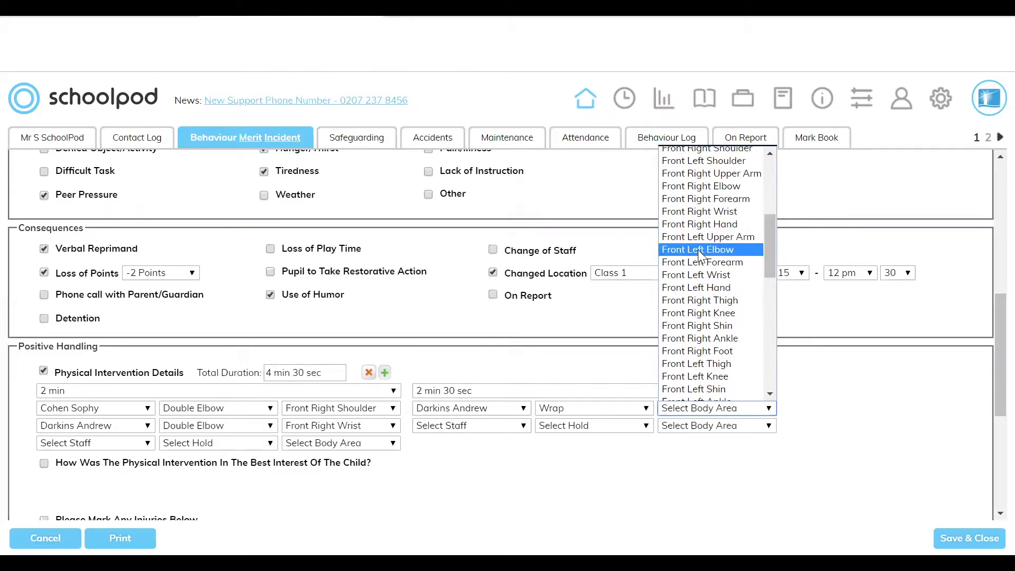
{"action": "left_click", "coordinate": [722, 250]}
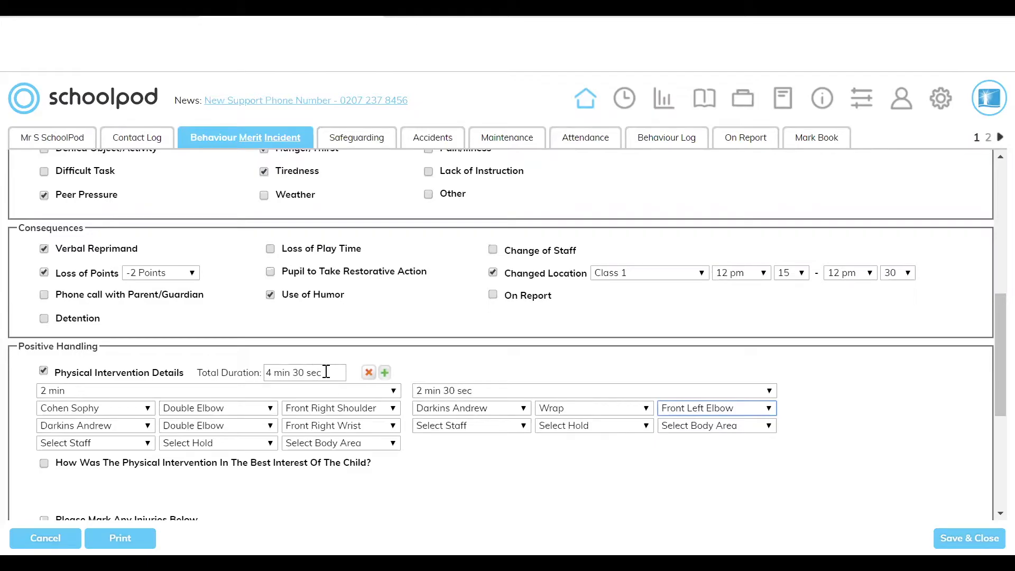
Enable marking injuries on the body map, and switch the best-interest explanation on and off again.
{"action": "scroll", "coordinate": [172, 331], "scroll_direction": "down", "scroll_amount": 2}
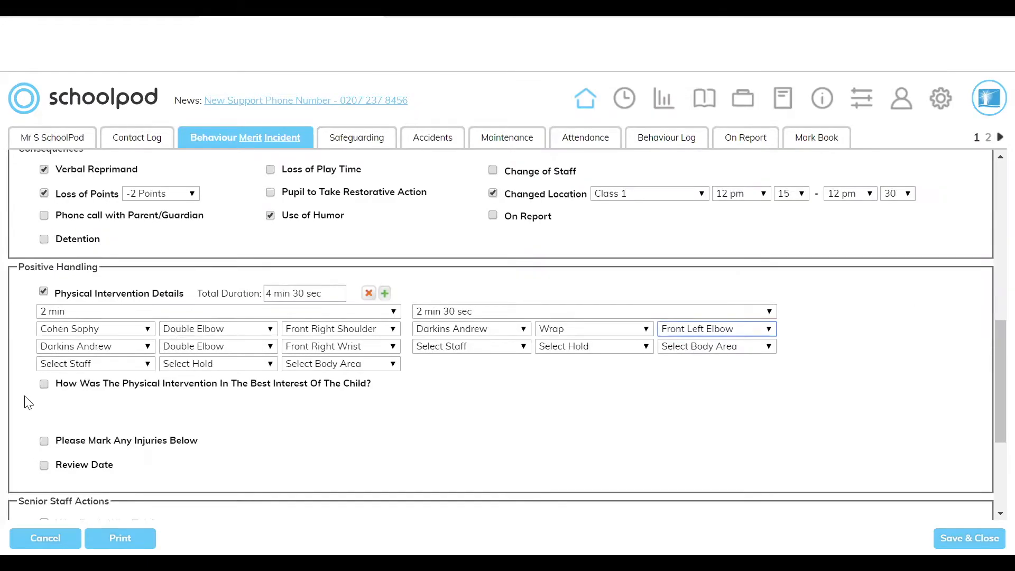
{"action": "left_click", "coordinate": [42, 383]}
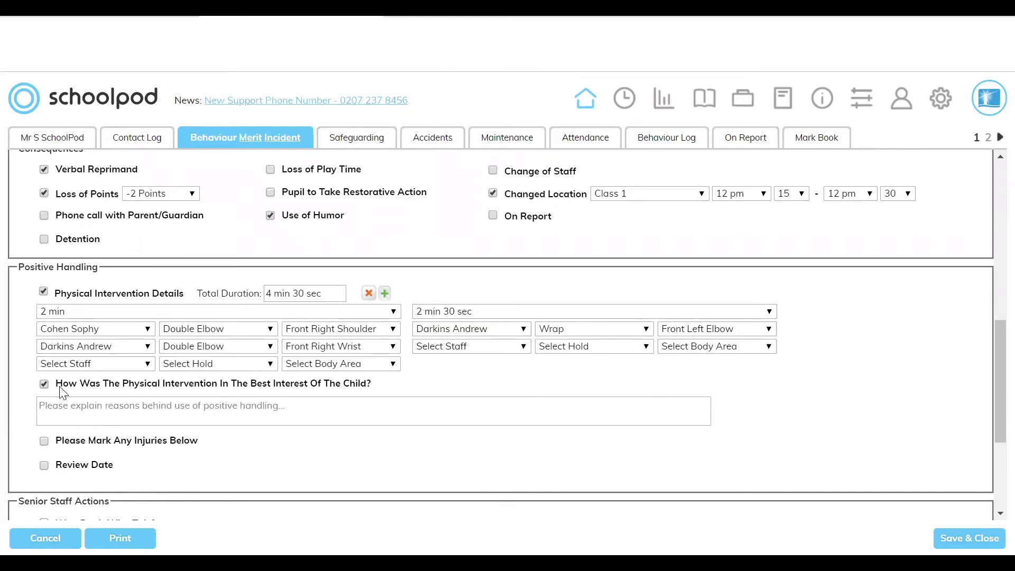
{"action": "left_click", "coordinate": [45, 442]}
{"action": "scroll", "coordinate": [185, 406], "scroll_direction": "down", "scroll_amount": 4}
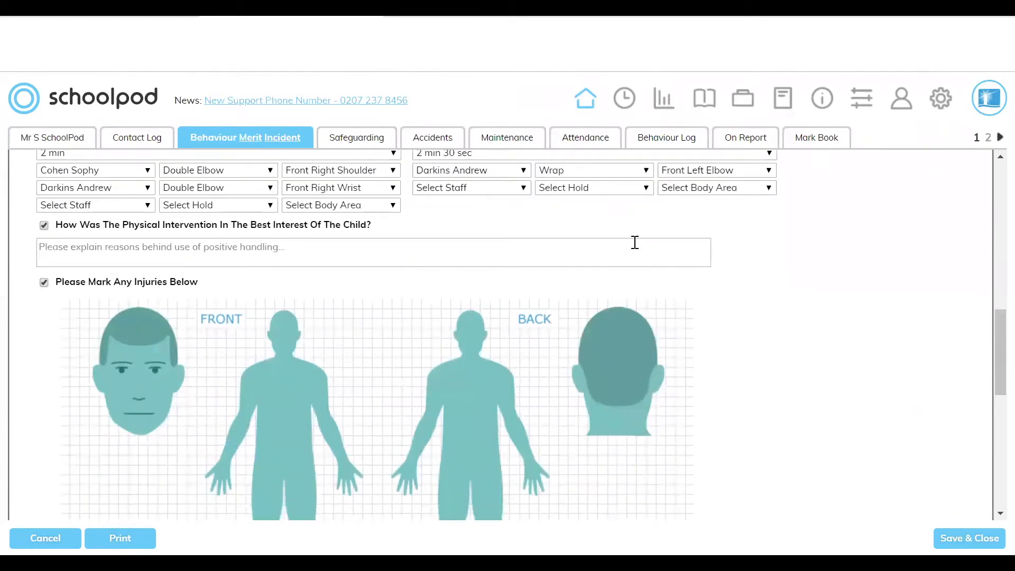
{"action": "left_click", "coordinate": [43, 226]}
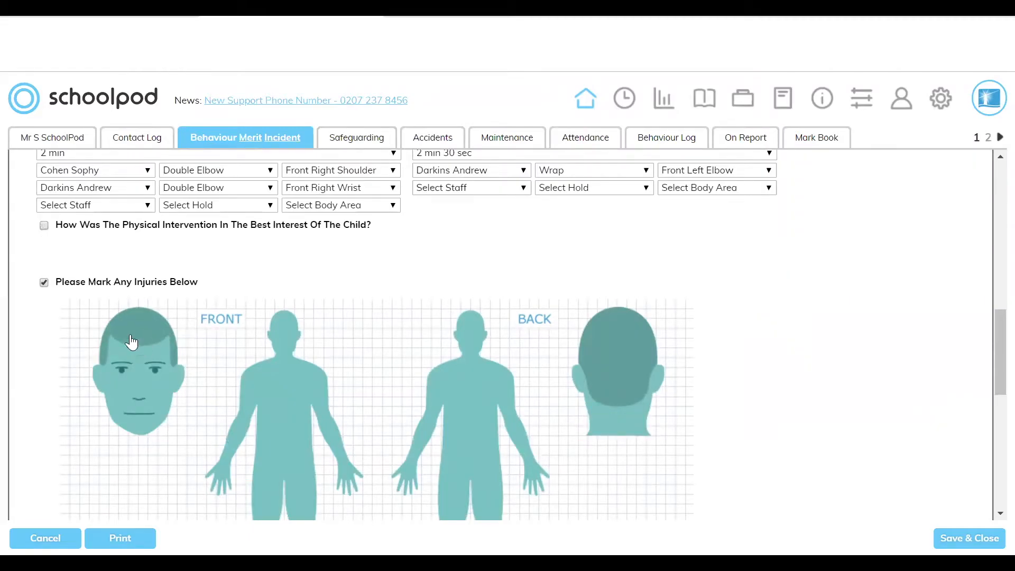
Mark the head on the front body figure and the forehead on the face as injured areas.
{"action": "left_click", "coordinate": [280, 333]}
{"action": "scroll", "coordinate": [281, 338], "scroll_direction": "down", "scroll_amount": 3}
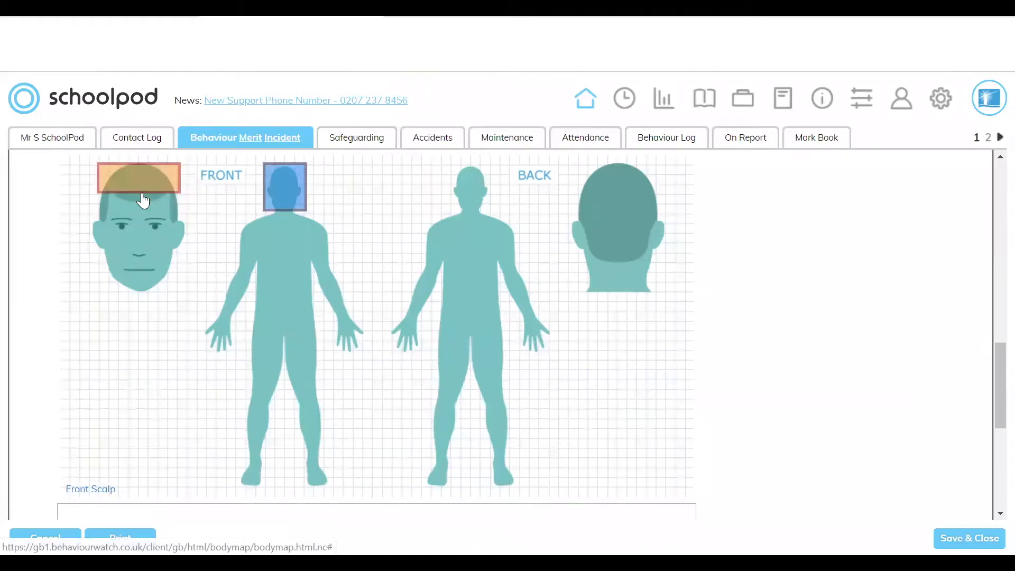
{"action": "left_click", "coordinate": [132, 210]}
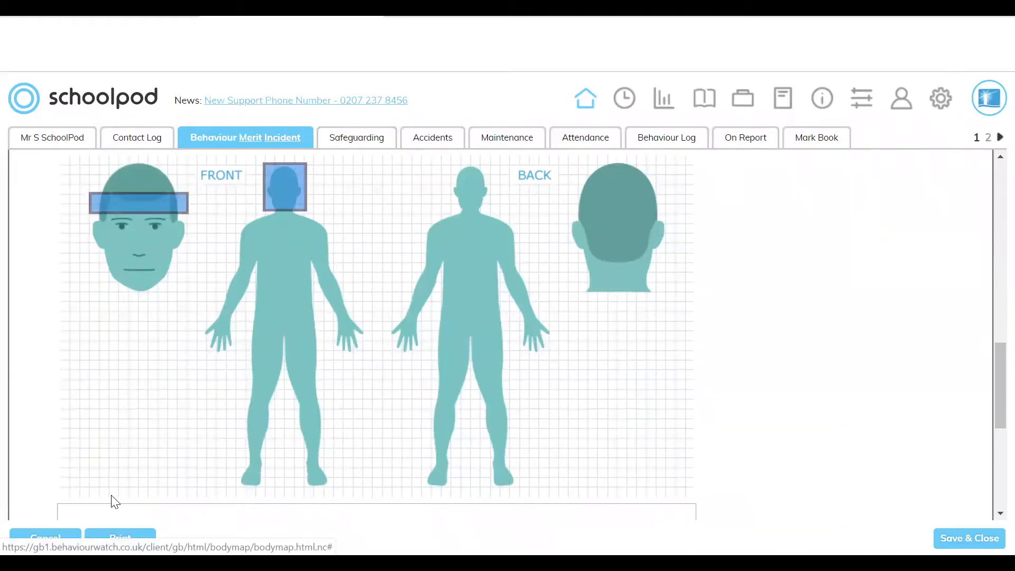
Enter the injury note "Student slightly grazed forehead." below the body map.
{"action": "scroll", "coordinate": [111, 500], "scroll_direction": "down", "scroll_amount": 2}
{"action": "left_click", "coordinate": [111, 433]}
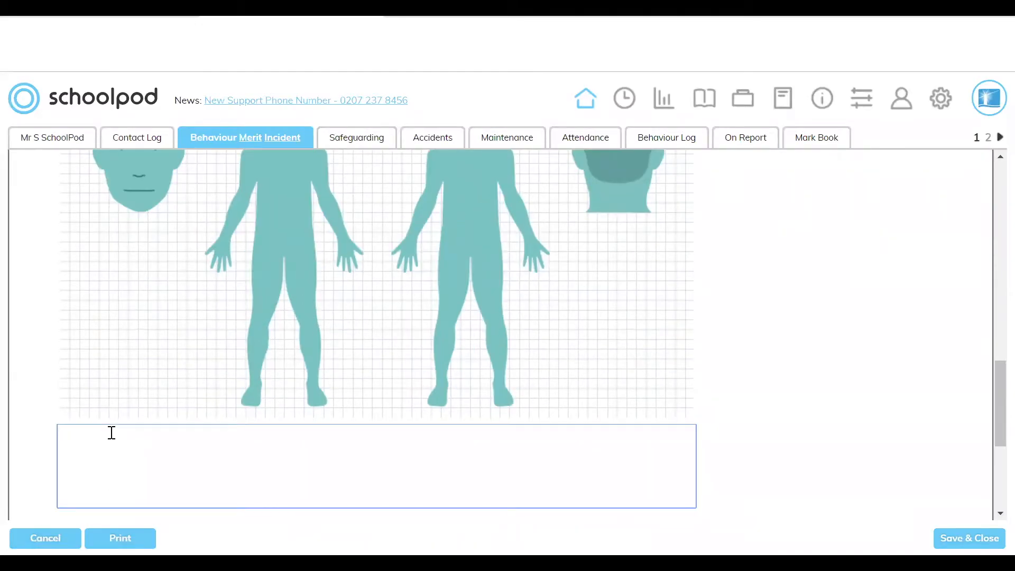
{"action": "type", "text": "Student slightly grazed forehead."}
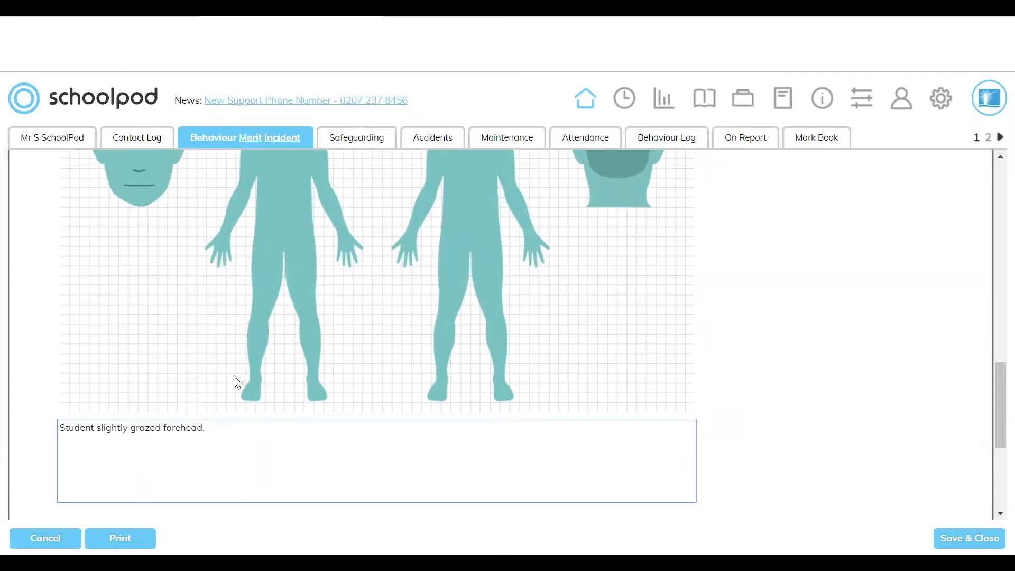
Include a Review Date, assign a different staff member as reviewer, and set the date to 26 Jun 2019.
{"action": "scroll", "coordinate": [235, 381], "scroll_direction": "down", "scroll_amount": 3}
{"action": "scroll", "coordinate": [237, 382], "scroll_direction": "down", "scroll_amount": 2}
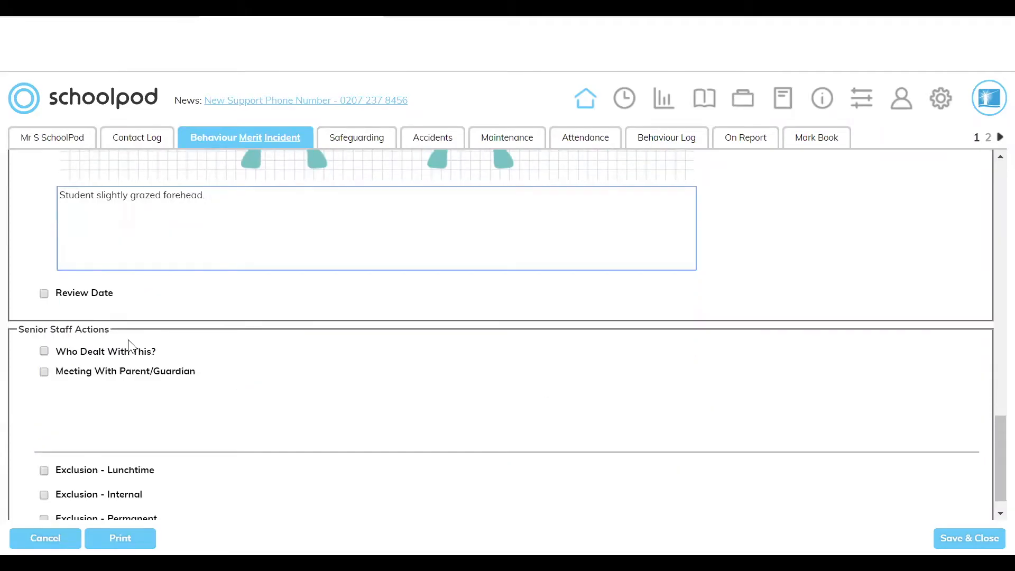
{"action": "left_click", "coordinate": [44, 293]}
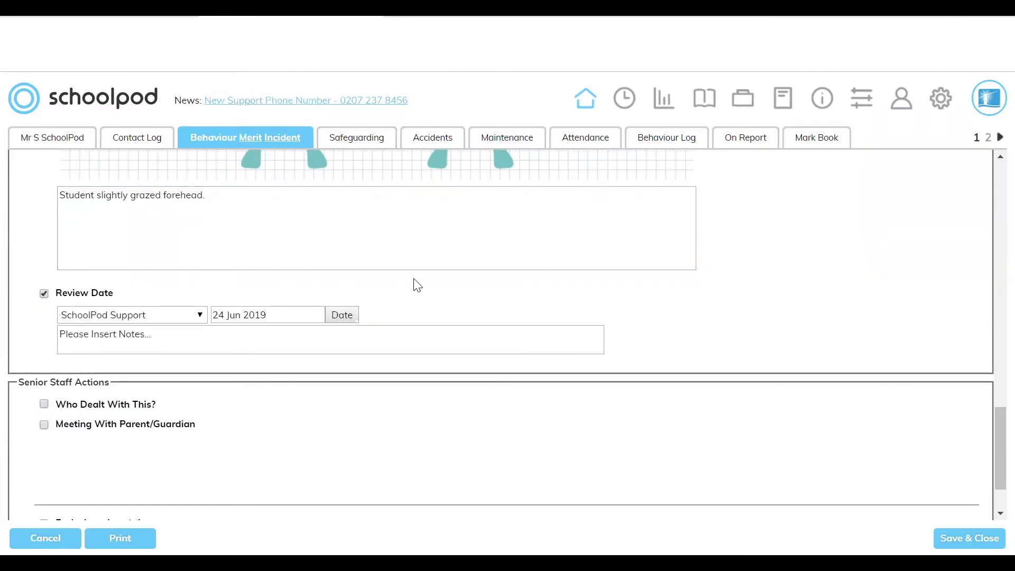
{"action": "left_click", "coordinate": [90, 316]}
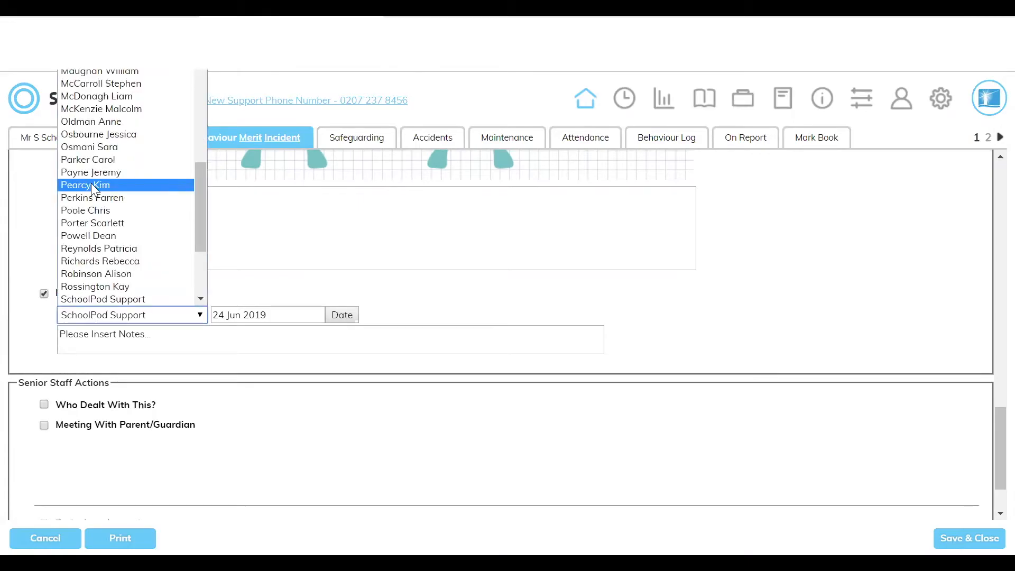
{"action": "left_click", "coordinate": [108, 188]}
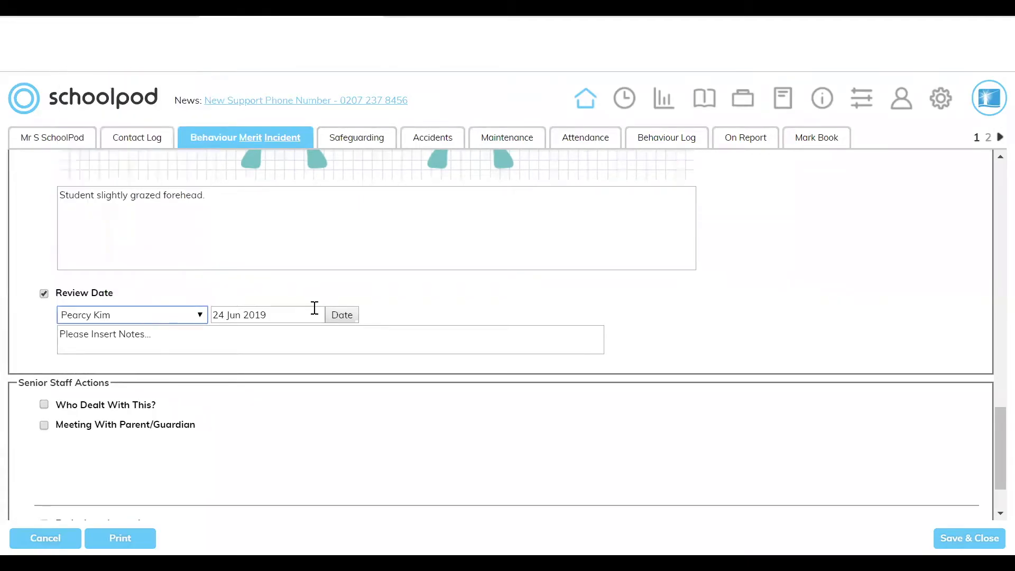
{"action": "left_click", "coordinate": [342, 314]}
{"action": "left_click", "coordinate": [158, 337]}
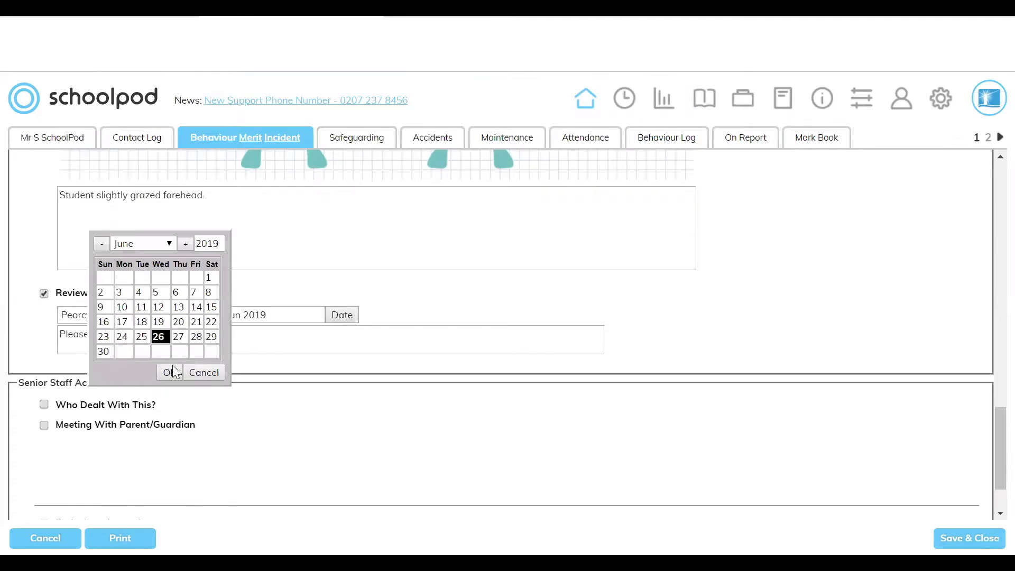
{"action": "left_click", "coordinate": [169, 372]}
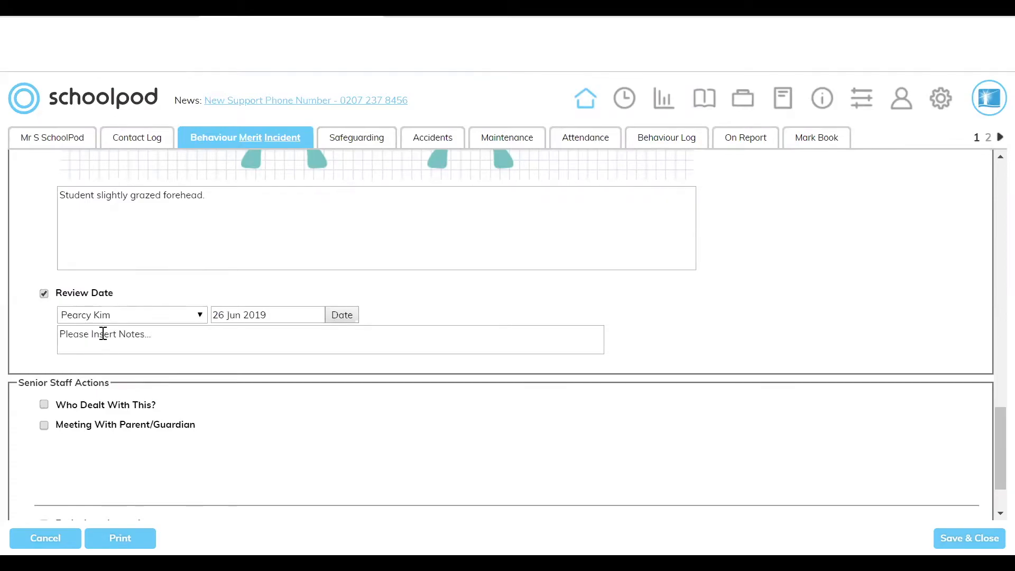
Enter the review note "Please review the PI within this specific incident." and highlight the Senior Staff Actions heading.
{"action": "left_click", "coordinate": [174, 335]}
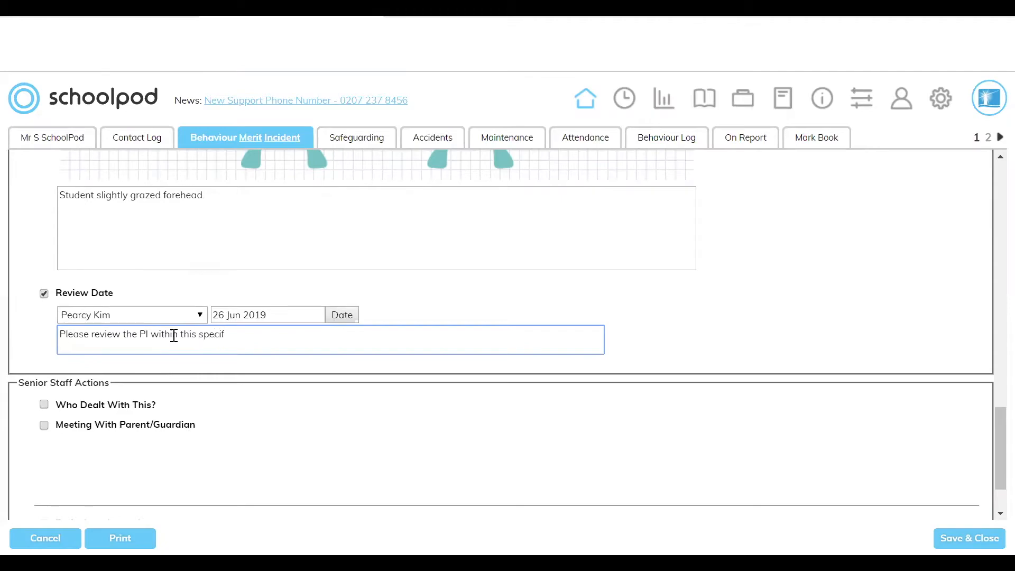
{"action": "type", "text": "incident."}
{"action": "scroll", "coordinate": [16, 316], "scroll_direction": "down", "scroll_amount": 2}
{"action": "left_click_drag", "start_coordinate": [20, 308], "coordinate": [110, 309]}
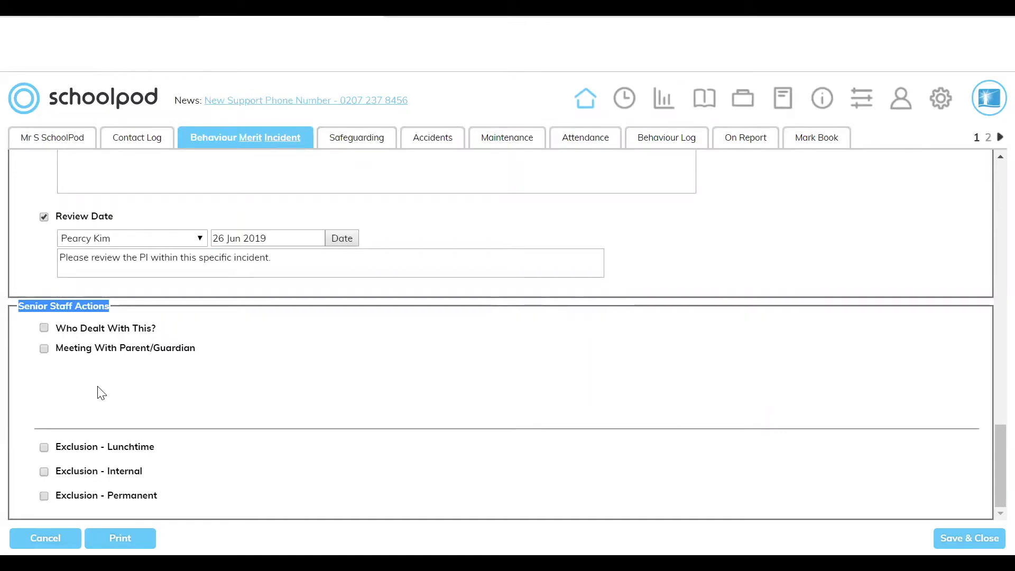
Record which senior staff member dealt with the incident and add the parent/guardian meeting note "Discussed with Parents about incident.".
{"action": "left_click", "coordinate": [44, 328]}
{"action": "left_click", "coordinate": [215, 328]}
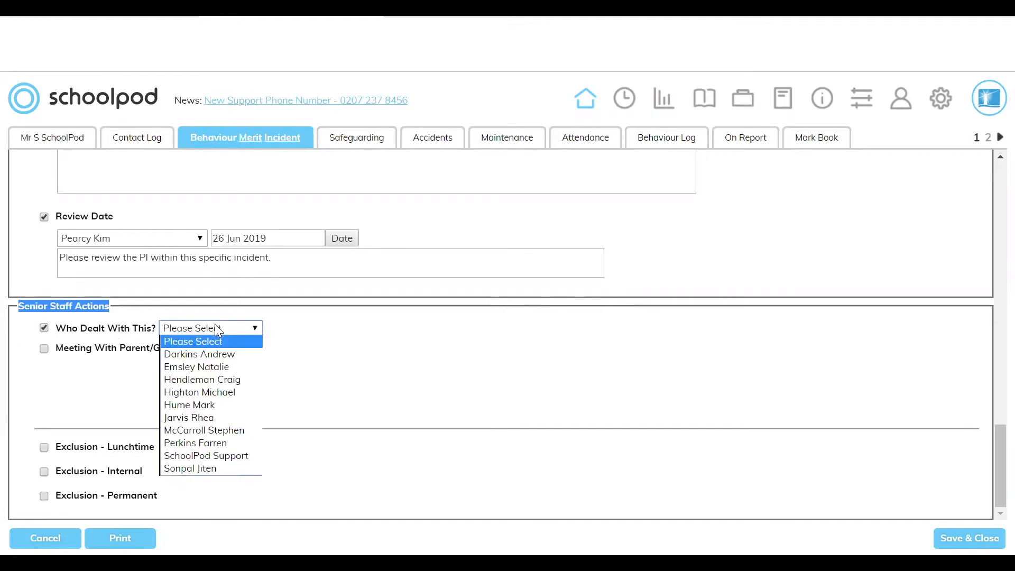
{"action": "left_click", "coordinate": [193, 404]}
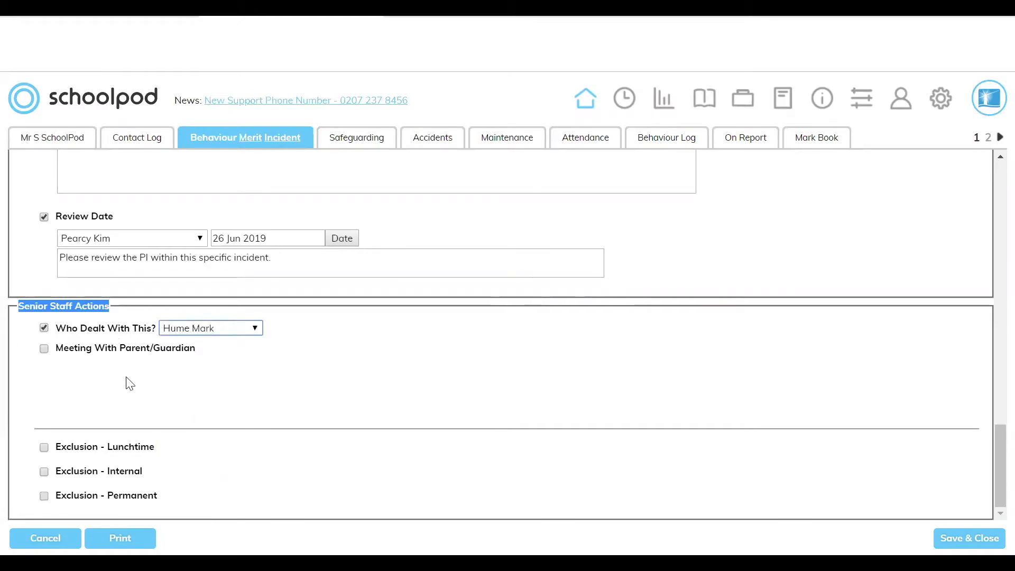
{"action": "left_click", "coordinate": [44, 348]}
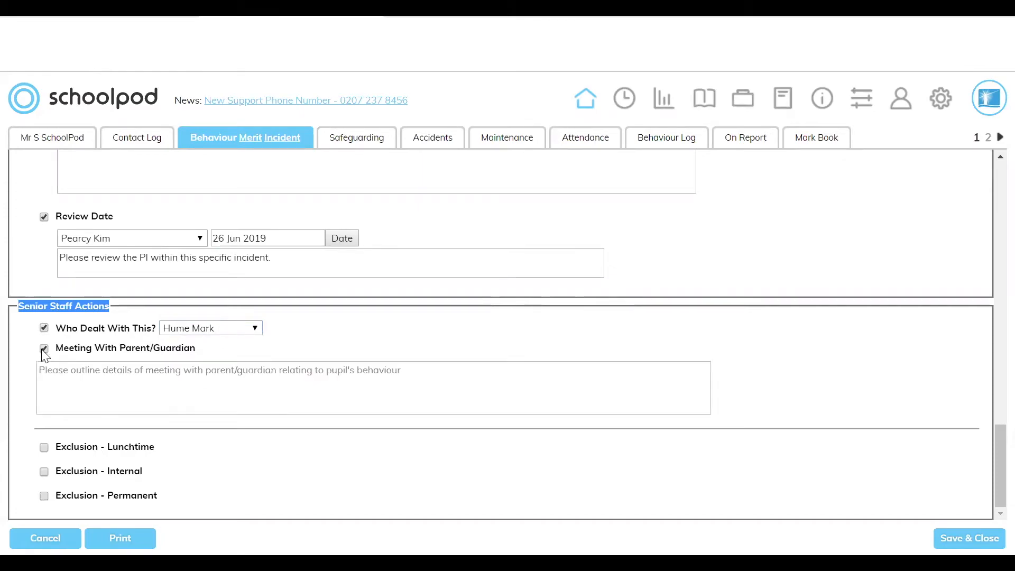
{"action": "left_click", "coordinate": [66, 375]}
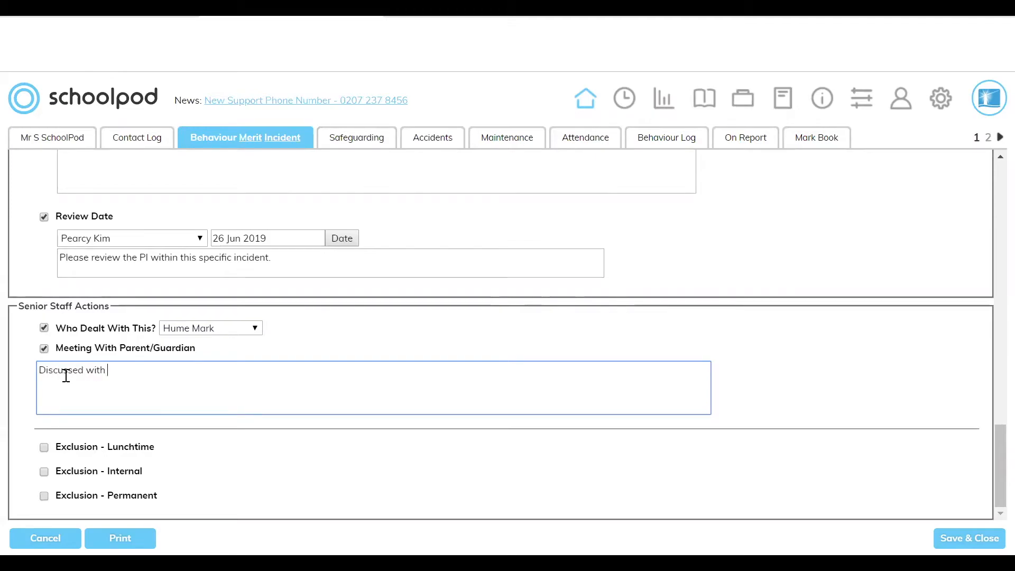
{"action": "type", "text": "Discussed with Parents about incident."}
Add an internal exclusion with the reason Persistent disruptive behaviour and the location R01.
{"action": "left_click_drag", "start_coordinate": [56, 448], "coordinate": [158, 497]}
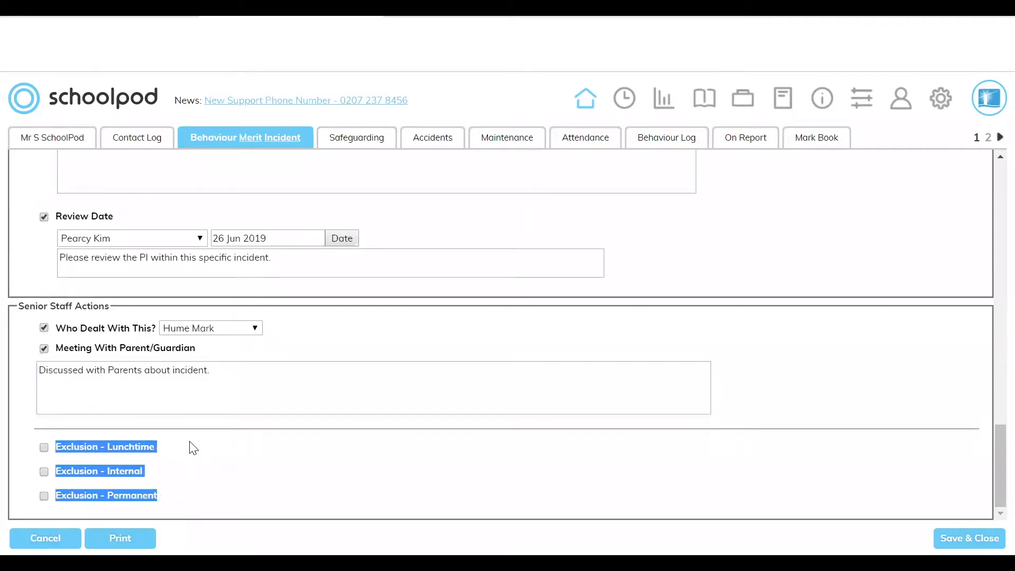
{"action": "left_click", "coordinate": [44, 471]}
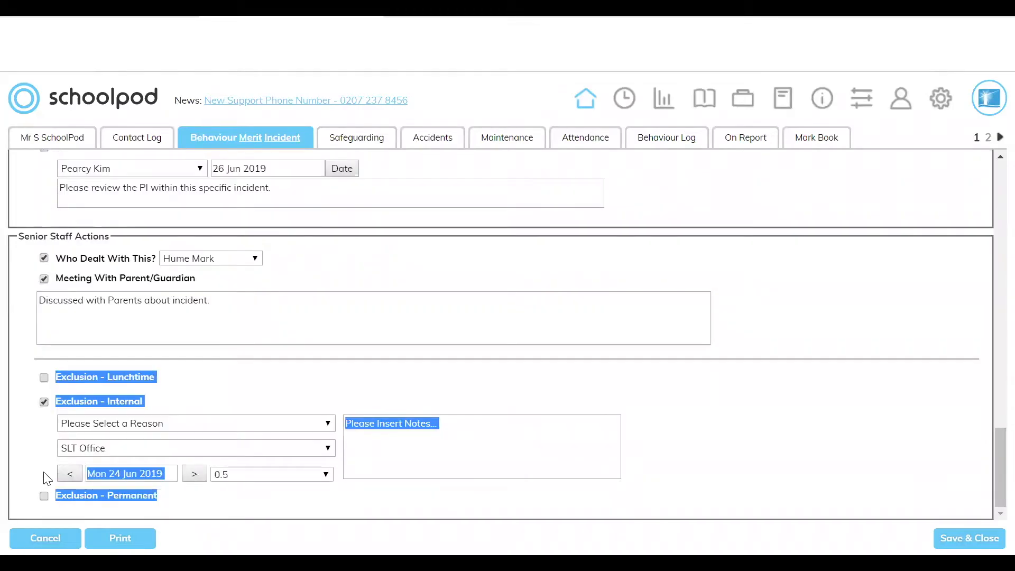
{"action": "left_click", "coordinate": [111, 423]}
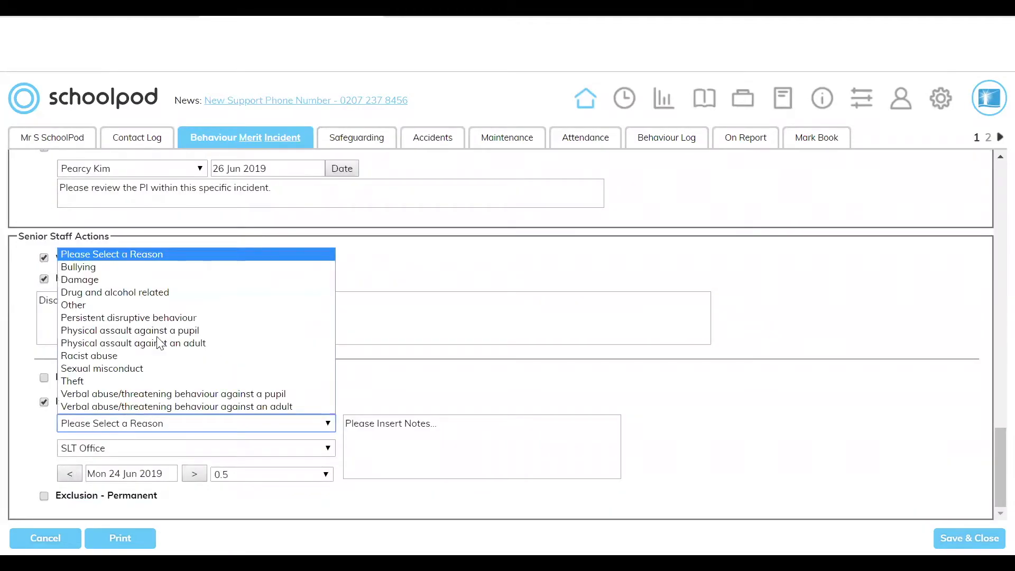
{"action": "left_click", "coordinate": [114, 318]}
{"action": "left_click", "coordinate": [119, 449]}
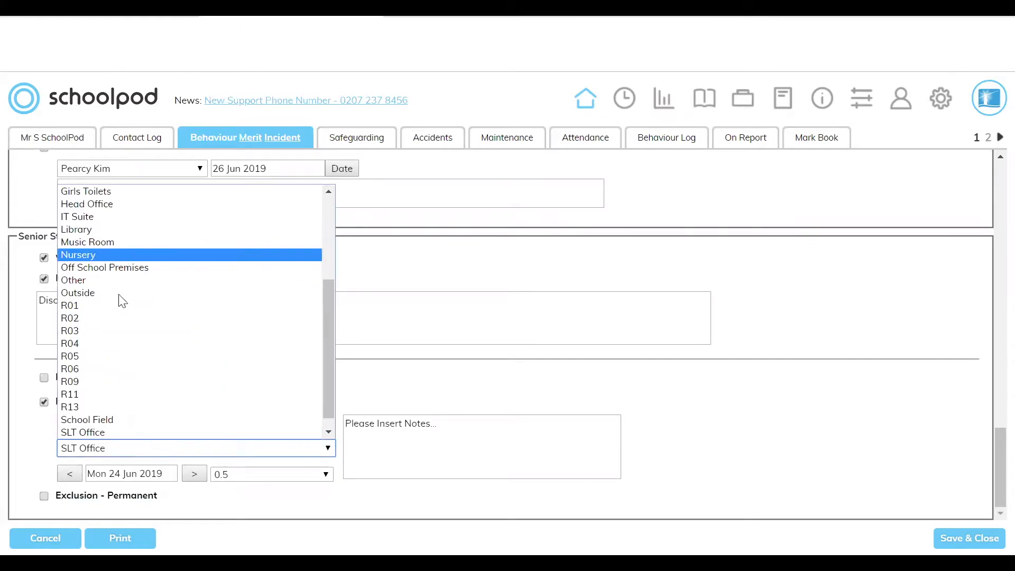
{"action": "left_click", "coordinate": [97, 306]}
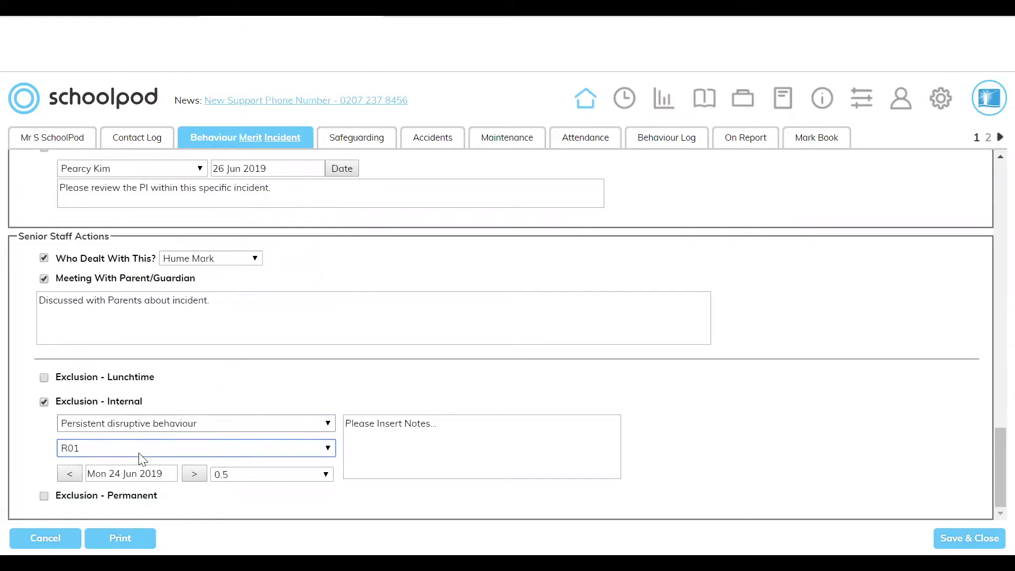
Set the internal exclusion's length to 3 and enter "Test Notes." as its notes.
{"action": "left_click", "coordinate": [241, 475]}
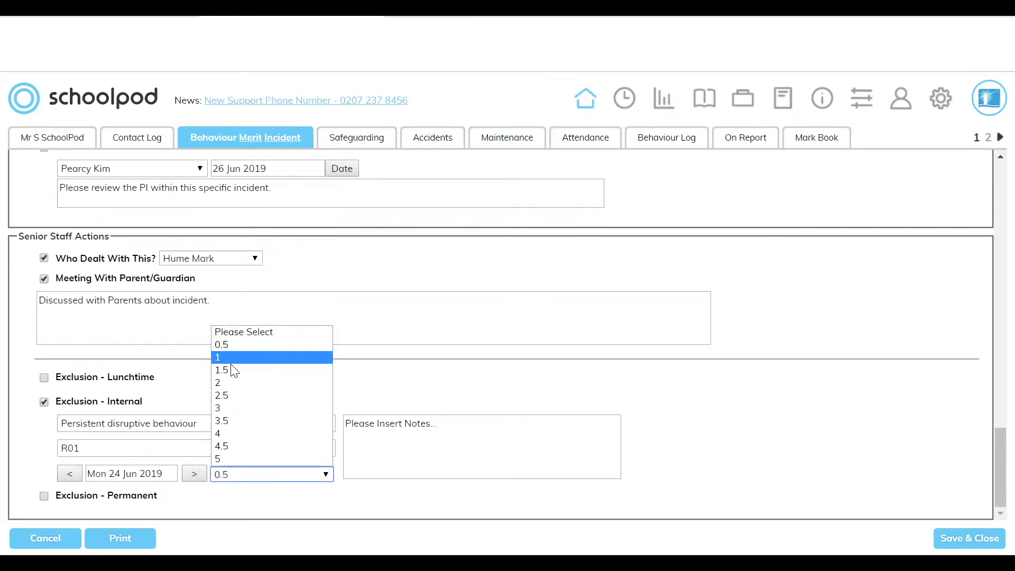
{"action": "left_click", "coordinate": [225, 408]}
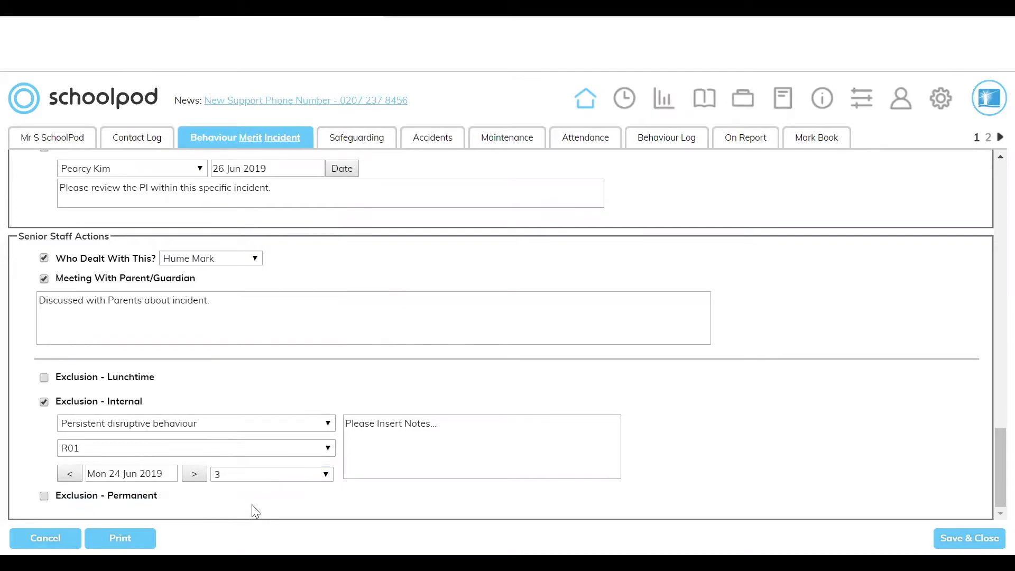
{"action": "left_click", "coordinate": [372, 428]}
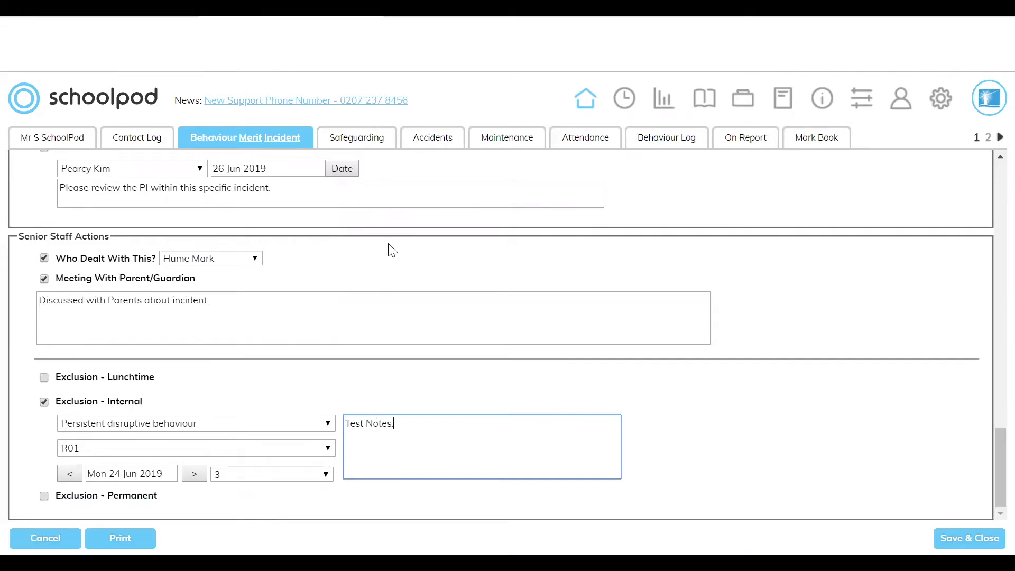
Look over the completed Behaviour:Incident slip, then save and close it.
{"action": "scroll", "coordinate": [389, 254], "scroll_direction": "up", "scroll_amount": 10}
{"action": "scroll", "coordinate": [389, 259], "scroll_direction": "up", "scroll_amount": 10}
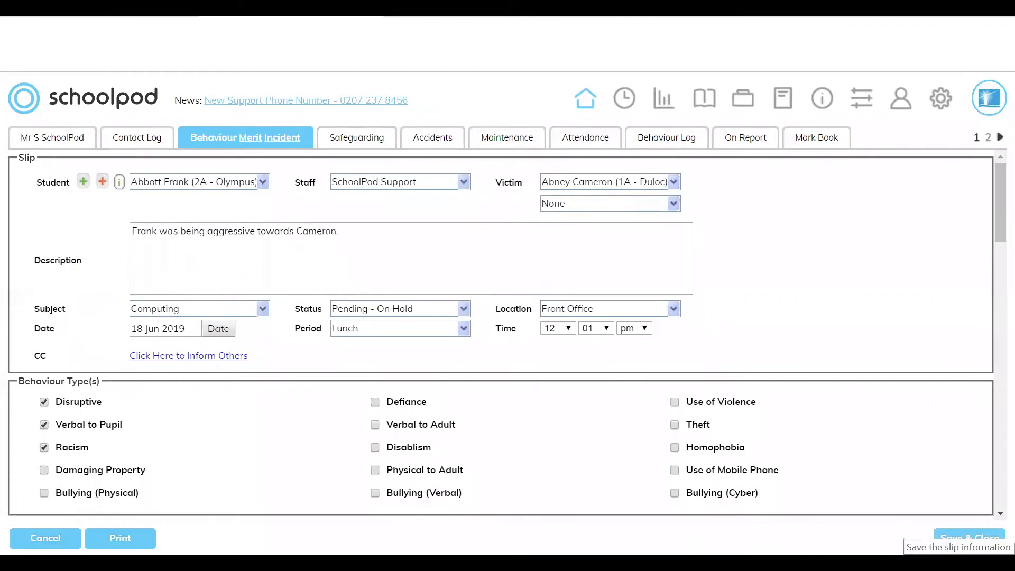
{"action": "scroll", "coordinate": [442, 365], "scroll_direction": "down", "scroll_amount": 10}
{"action": "scroll", "coordinate": [442, 365], "scroll_direction": "down", "scroll_amount": 3}
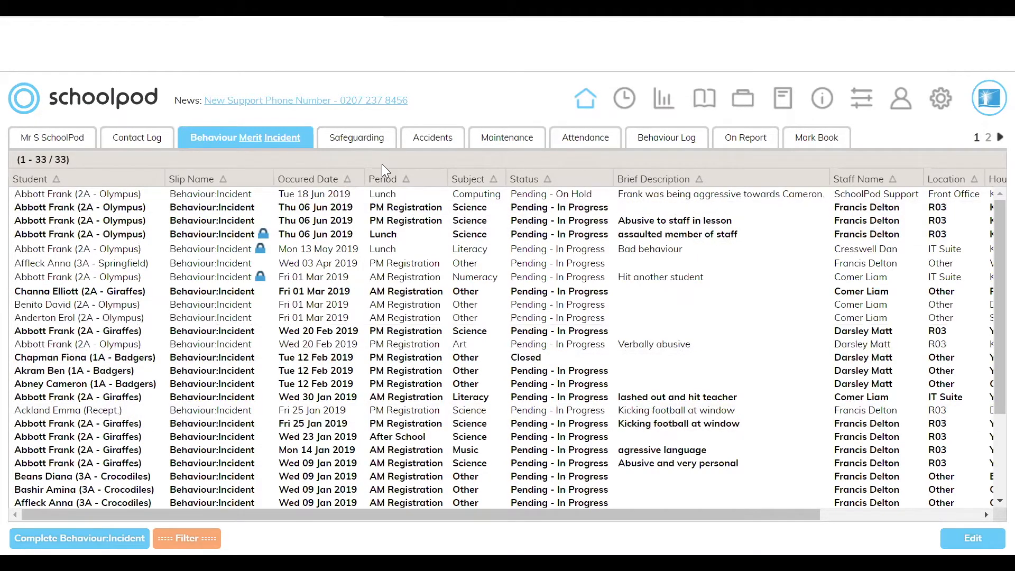
Filter the Accidents slips to form 2A - Olympus and choose a single student in the resulting chronology.
{"action": "left_click", "coordinate": [434, 138]}
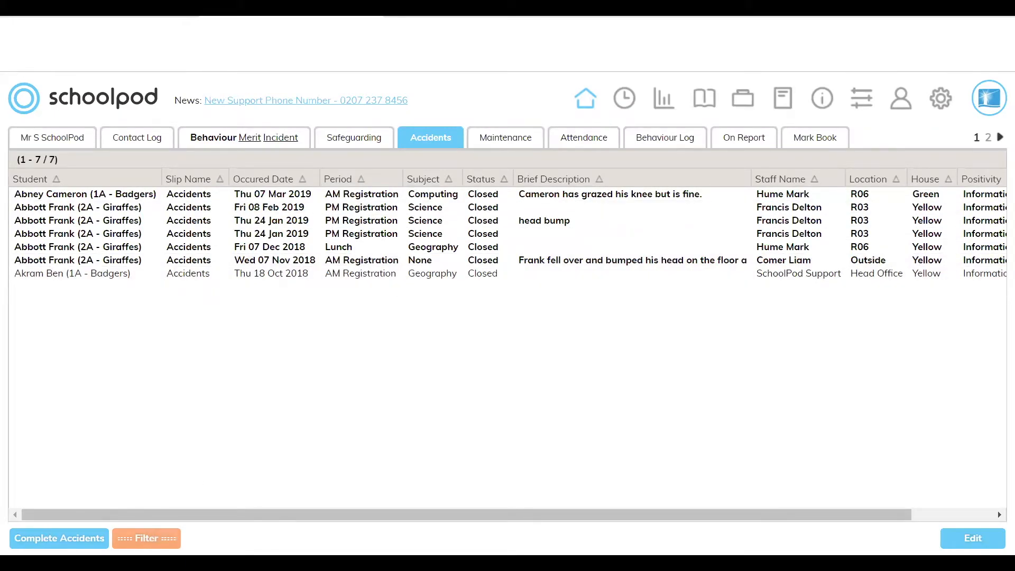
{"action": "left_click", "coordinate": [146, 538]}
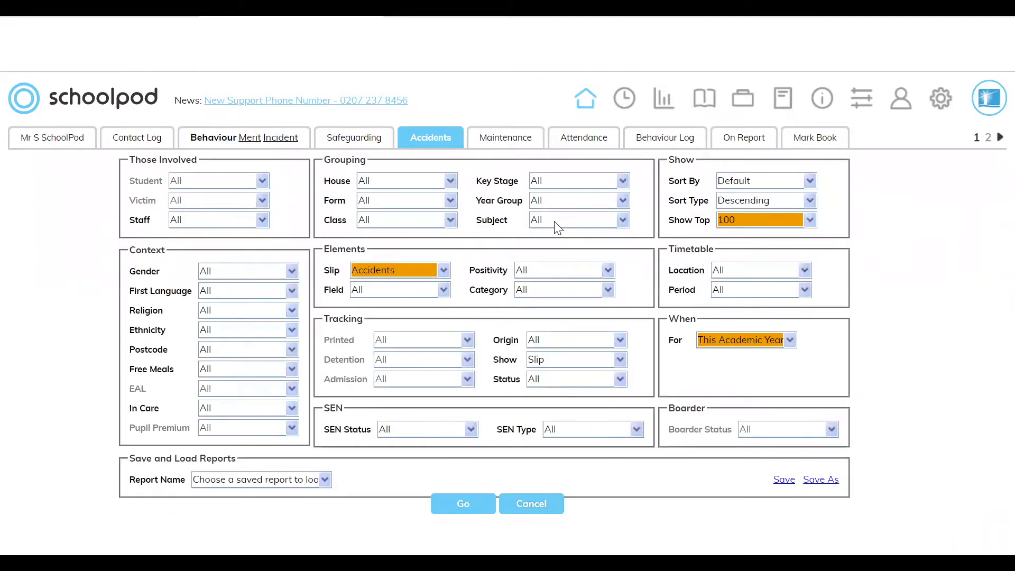
{"action": "left_click", "coordinate": [377, 200]}
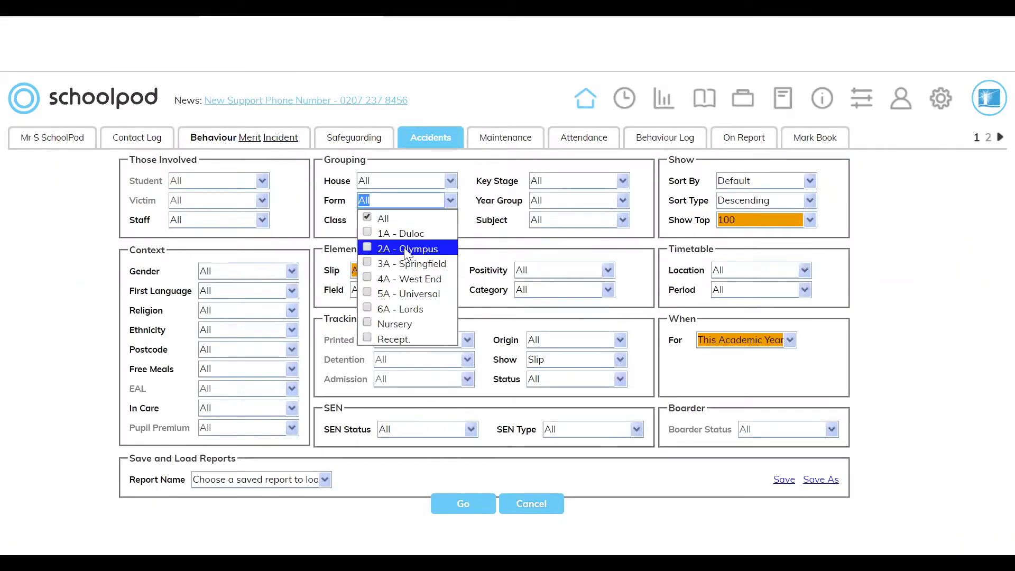
{"action": "left_click", "coordinate": [407, 252]}
{"action": "left_click", "coordinate": [320, 235]}
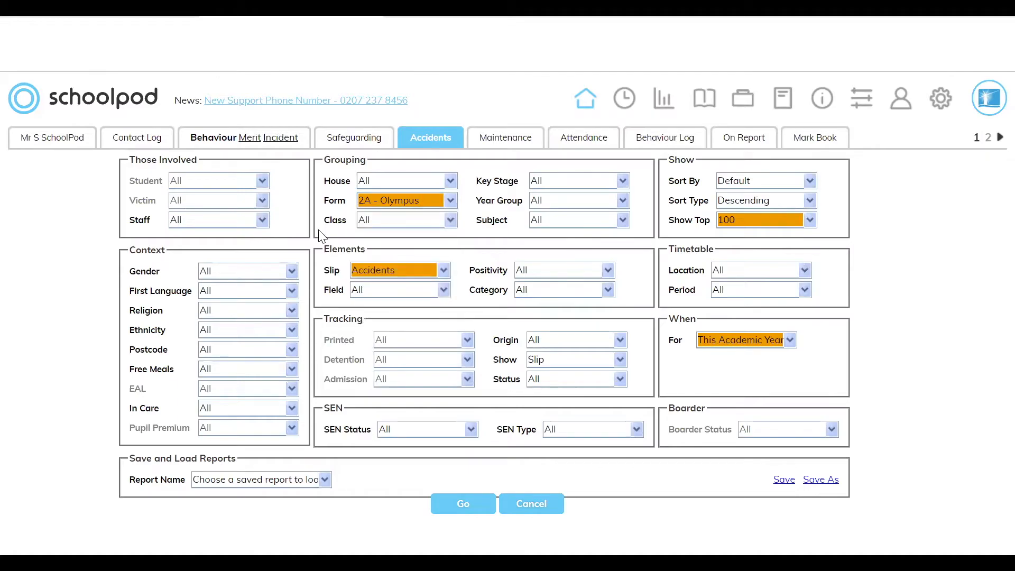
{"action": "left_click", "coordinate": [465, 505]}
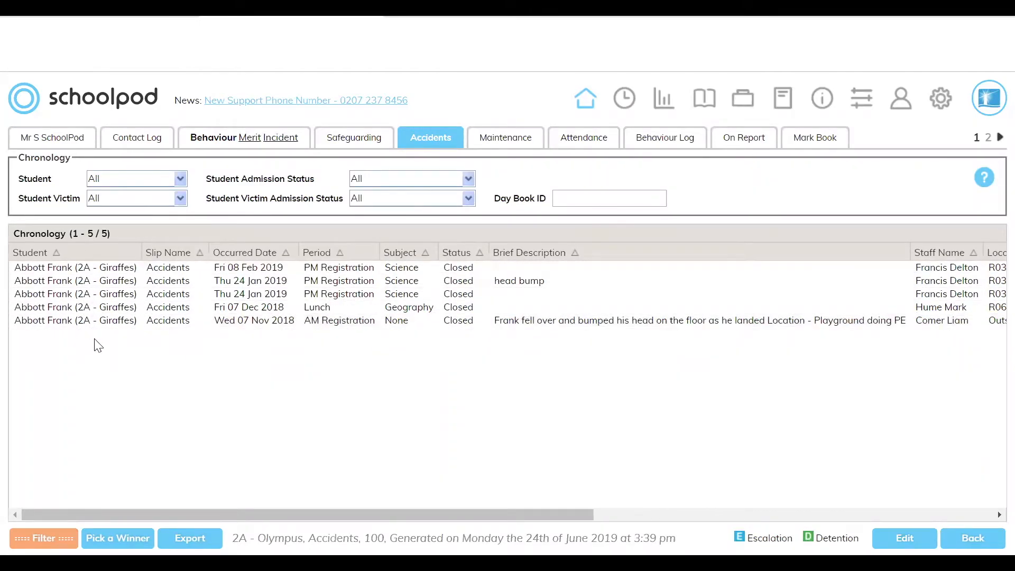
{"action": "left_click", "coordinate": [112, 179]}
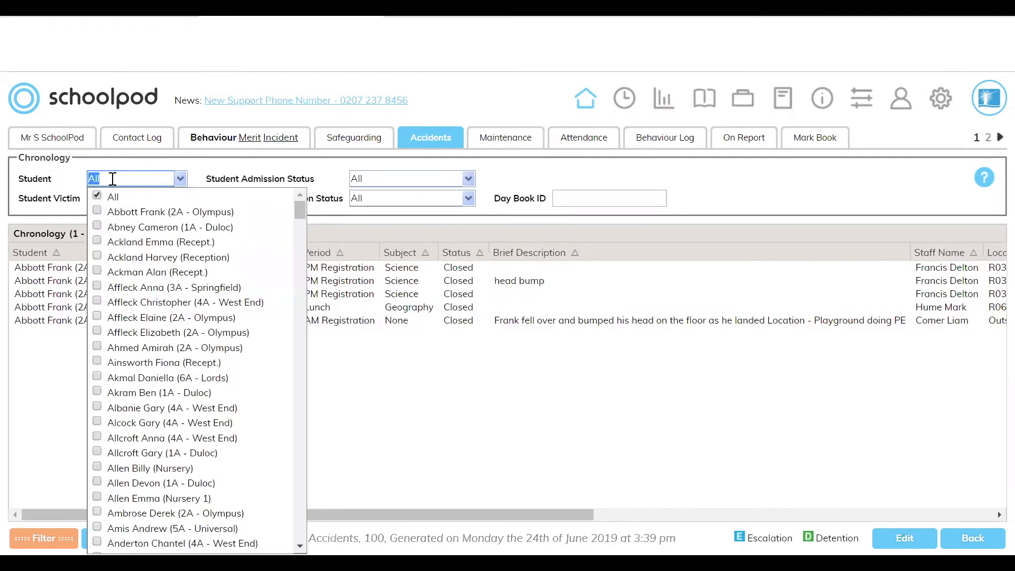
{"action": "left_click", "coordinate": [126, 212]}
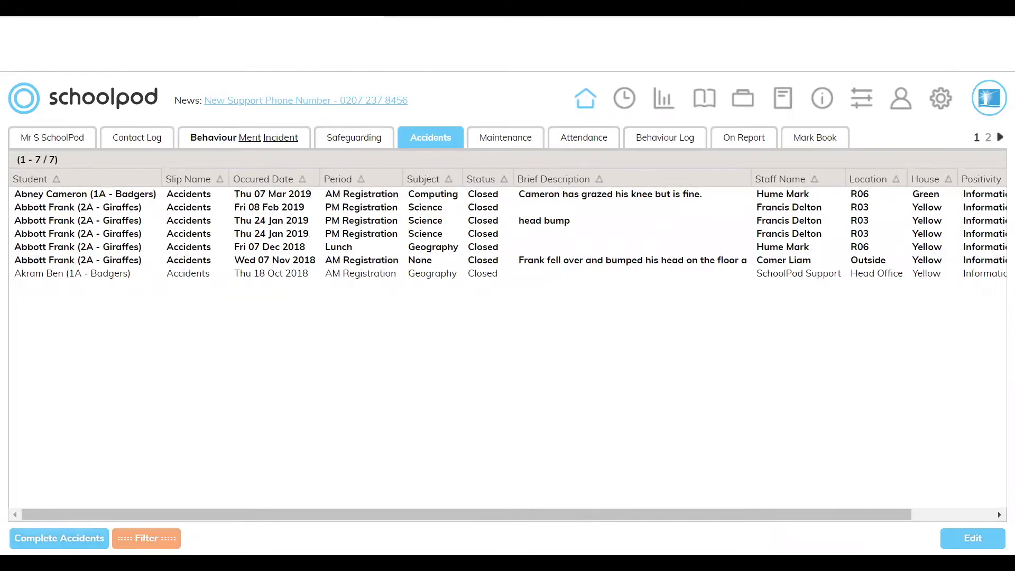
Start a new Accidents slip, choose the injured student, and set the subject to History.
{"action": "double_click", "coordinate": [292, 274]}
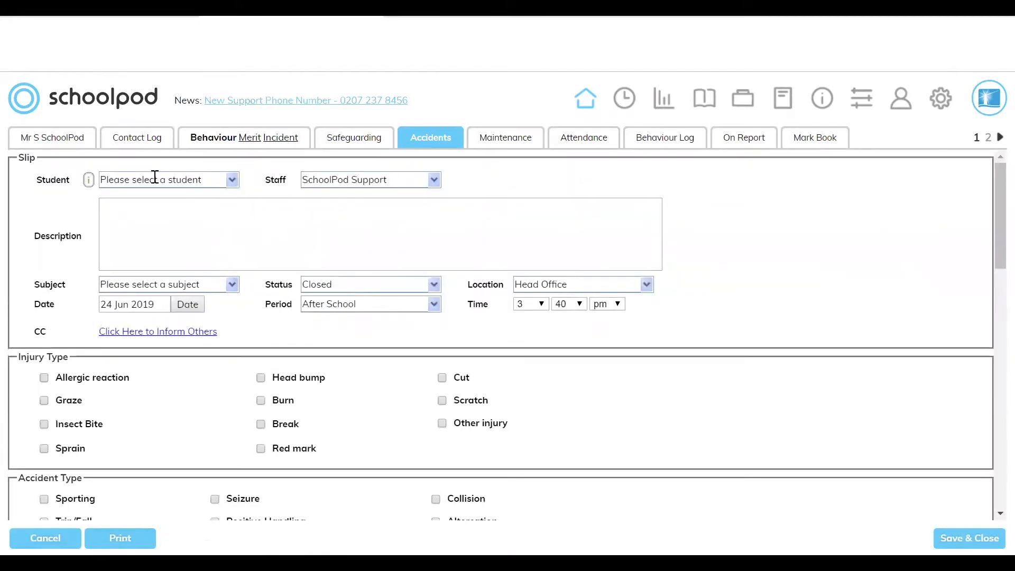
{"action": "left_click", "coordinate": [155, 179]}
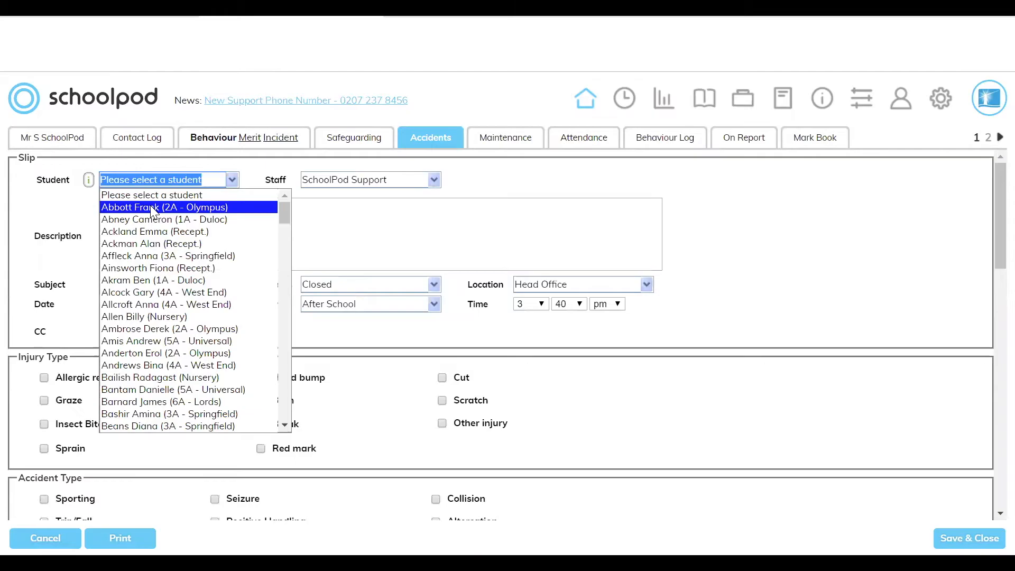
{"action": "left_click", "coordinate": [152, 208]}
{"action": "left_click", "coordinate": [147, 227]}
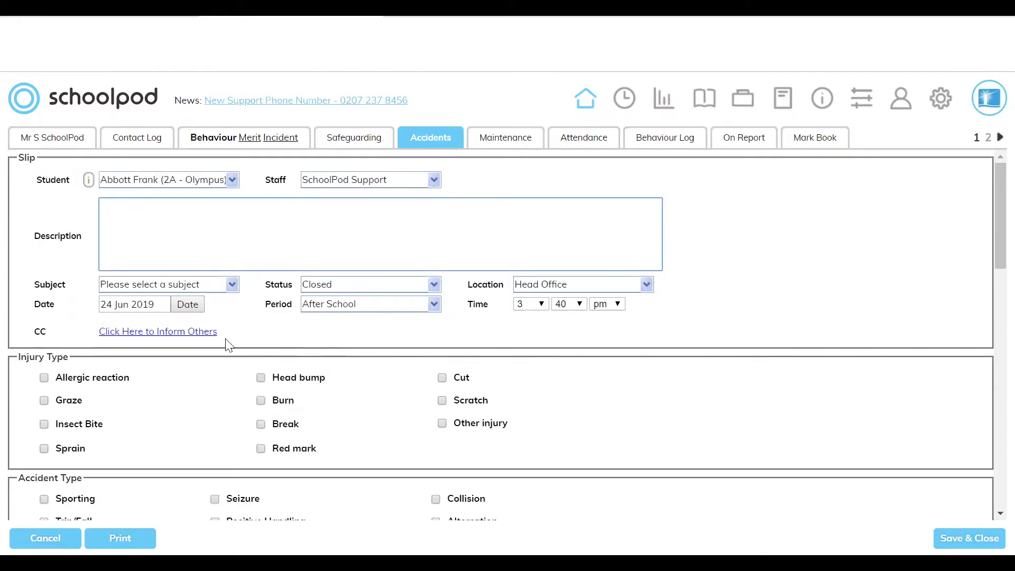
{"action": "left_click", "coordinate": [151, 284]}
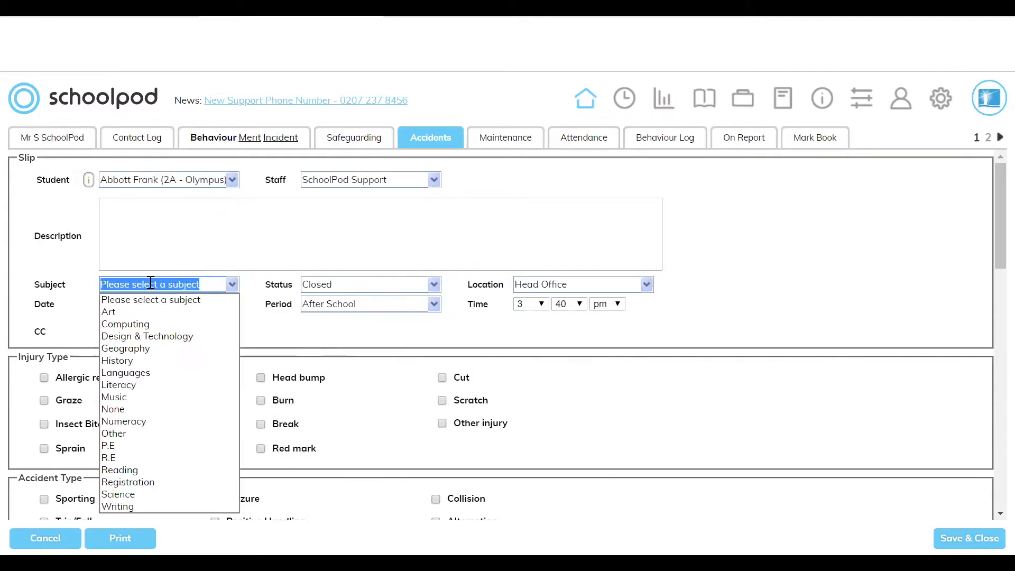
{"action": "left_click", "coordinate": [132, 363]}
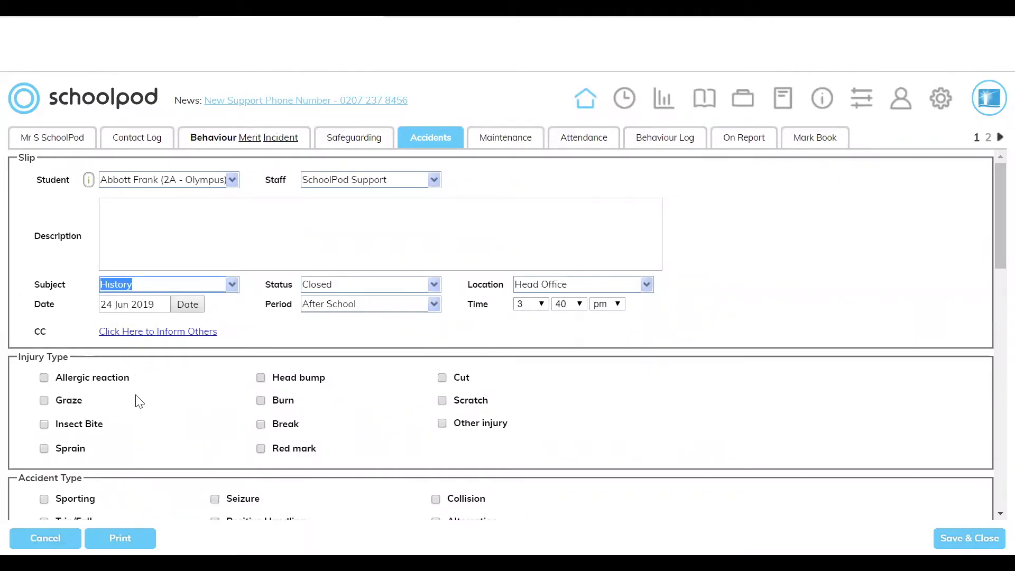
Mark the injury types Allergic reaction and Graze and the accident types Sporting and Trip/Fall.
{"action": "scroll", "coordinate": [21, 331], "scroll_direction": "down", "scroll_amount": 3}
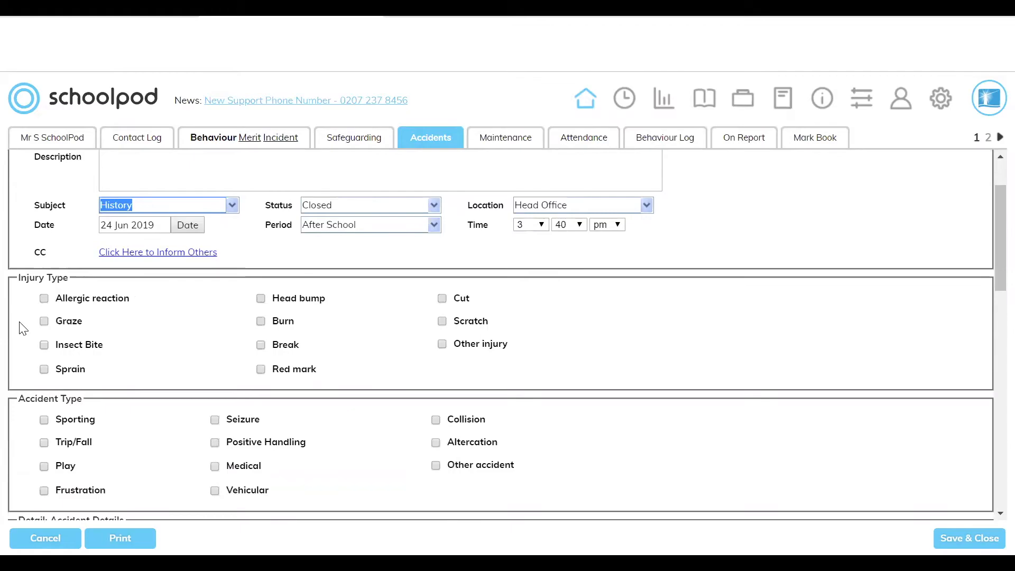
{"action": "left_click", "coordinate": [44, 299]}
{"action": "left_click", "coordinate": [44, 318]}
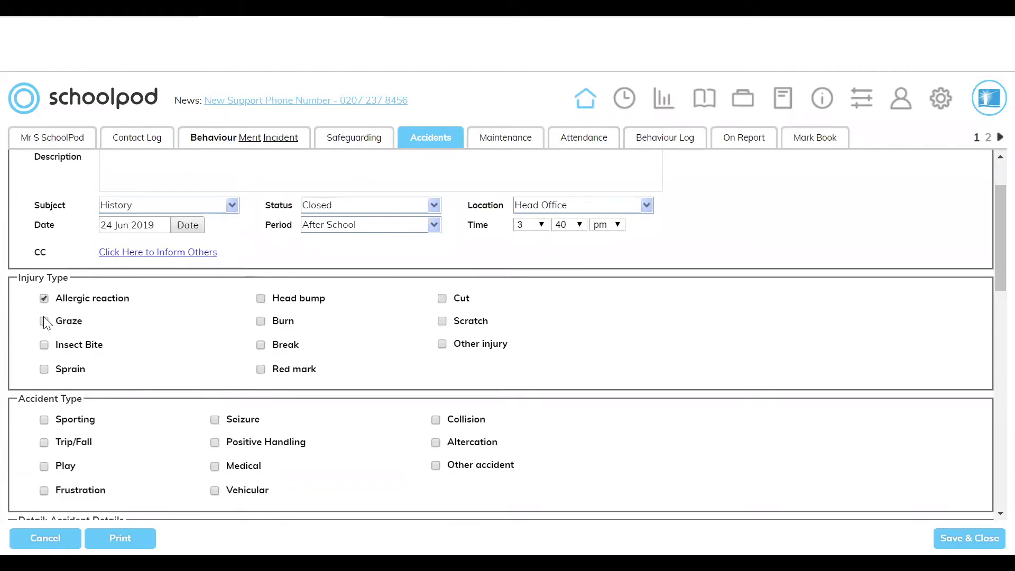
{"action": "left_click", "coordinate": [44, 419]}
{"action": "left_click", "coordinate": [44, 443]}
Mark the head and both shoulders on the front body figure and the forehead on the face as injured.
{"action": "scroll", "coordinate": [74, 423], "scroll_direction": "down", "scroll_amount": 9}
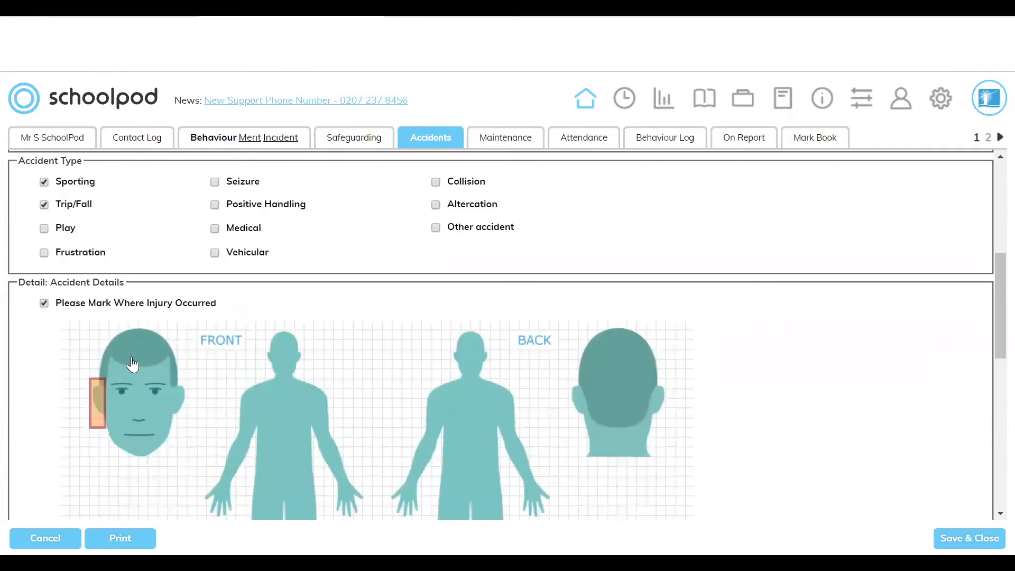
{"action": "left_click", "coordinate": [285, 351]}
{"action": "scroll", "coordinate": [285, 351], "scroll_direction": "down", "scroll_amount": 3}
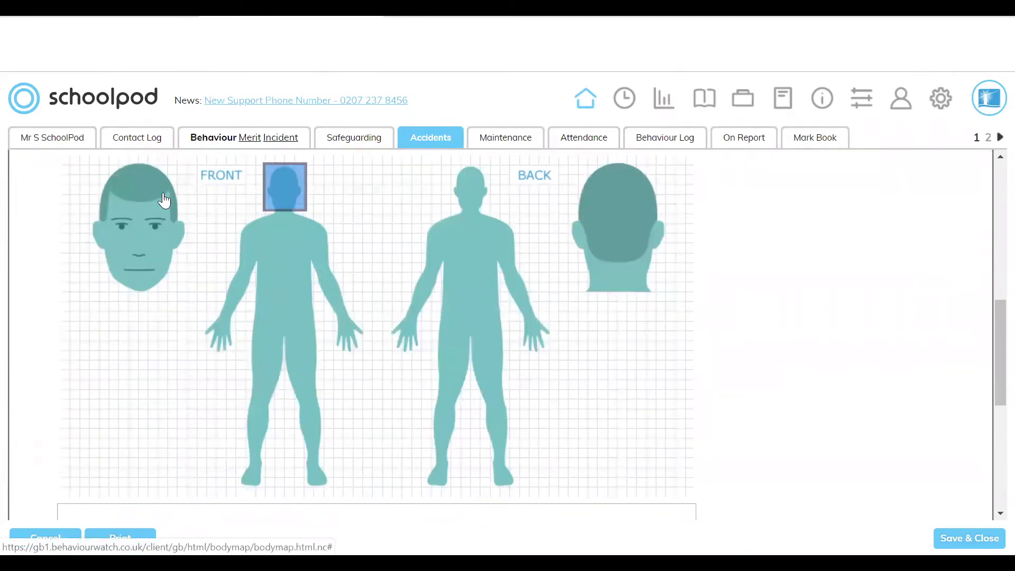
{"action": "left_click", "coordinate": [149, 204]}
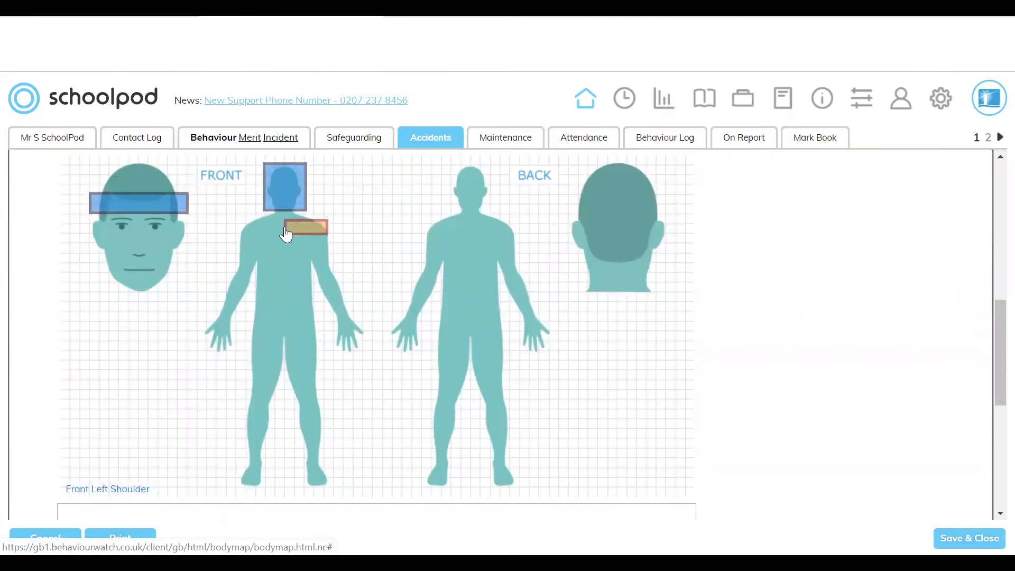
{"action": "left_click", "coordinate": [259, 228]}
{"action": "left_click", "coordinate": [306, 228]}
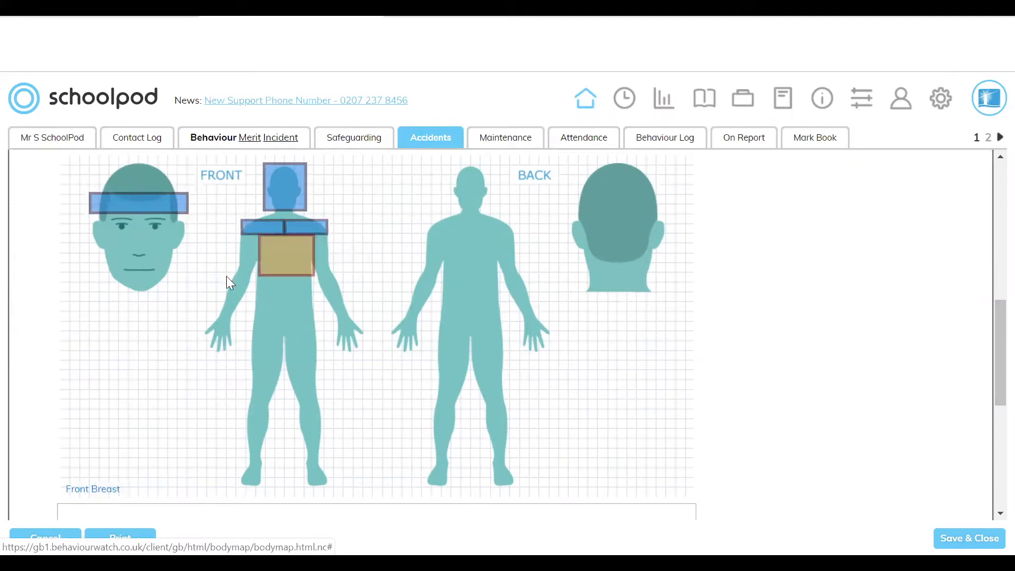
Enter "Description test." in the notes below the accident body map.
{"action": "scroll", "coordinate": [58, 345], "scroll_direction": "down", "scroll_amount": 2}
{"action": "left_click", "coordinate": [136, 452]}
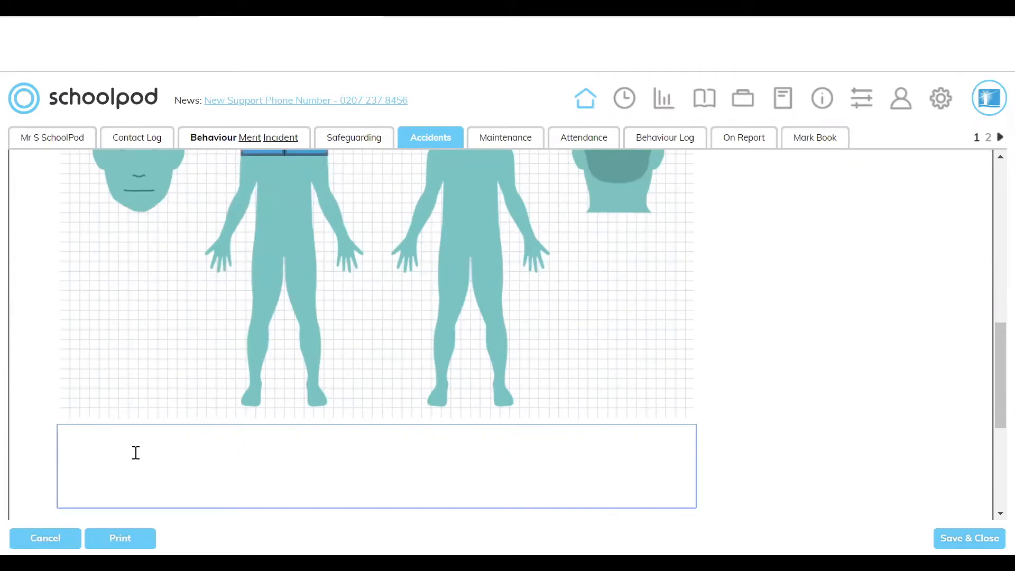
{"action": "type", "text": "Description test."}
{"action": "scroll", "coordinate": [141, 320], "scroll_direction": "down", "scroll_amount": 5}
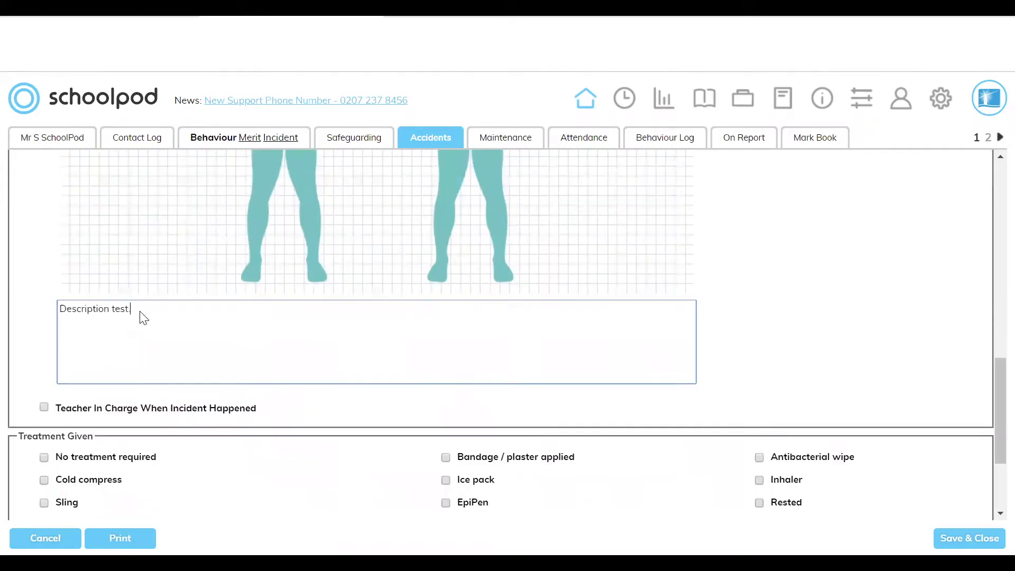
{"action": "scroll", "coordinate": [211, 215], "scroll_direction": "up", "scroll_amount": 7}
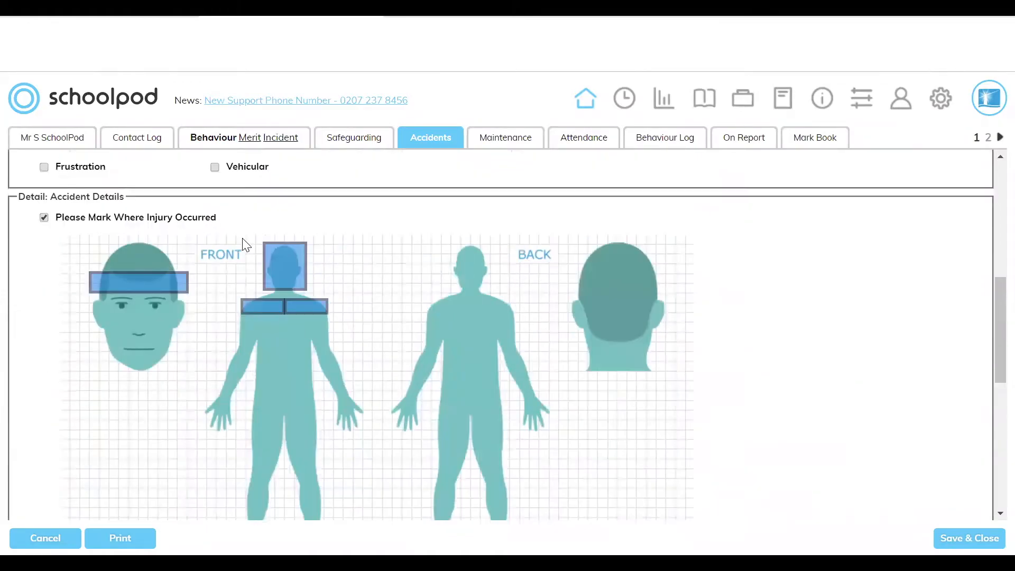
Record the teacher in charge when the incident happened by choosing the teacher's name in the accident details.
{"action": "scroll", "coordinate": [249, 261], "scroll_direction": "down", "scroll_amount": 7}
{"action": "left_click", "coordinate": [43, 294]}
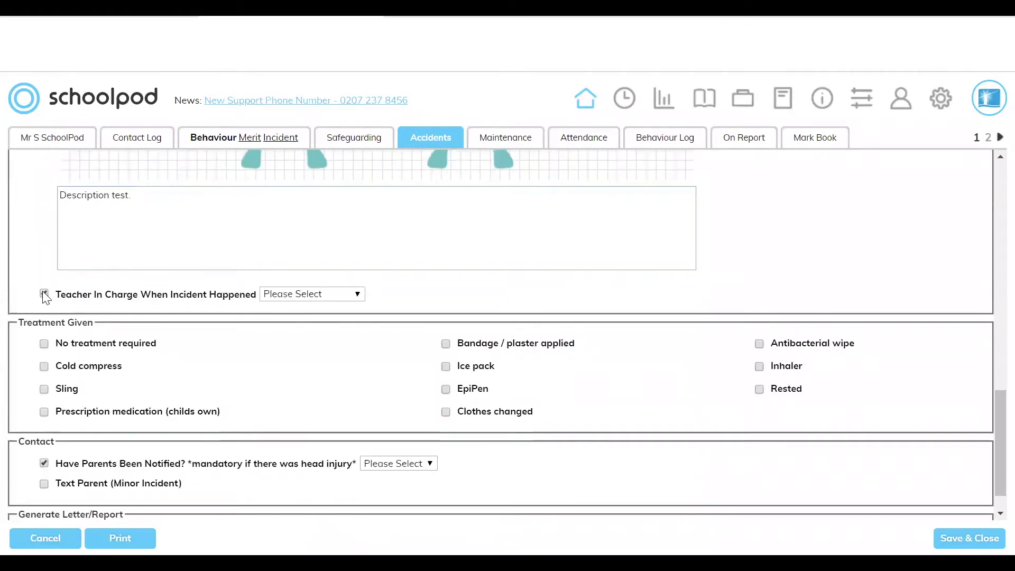
{"action": "left_click", "coordinate": [303, 292]}
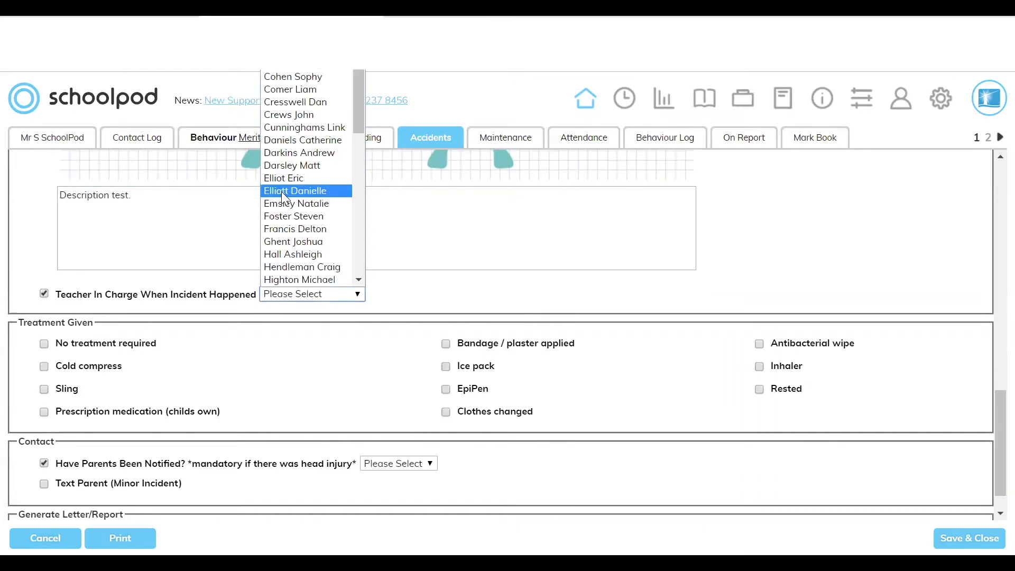
{"action": "left_click", "coordinate": [282, 189]}
Mark No treatment required, Cold compress and Sling as the treatment given.
{"action": "left_click_drag", "start_coordinate": [17, 323], "coordinate": [94, 325]}
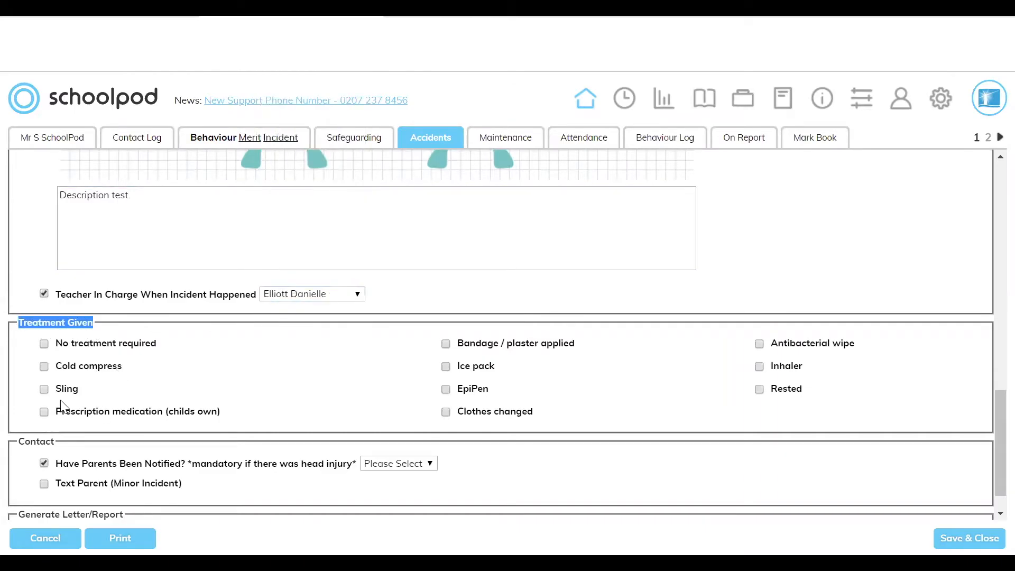
{"action": "left_click", "coordinate": [44, 366]}
{"action": "left_click", "coordinate": [44, 390]}
{"action": "scroll", "coordinate": [112, 374], "scroll_direction": "down", "scroll_amount": 1}
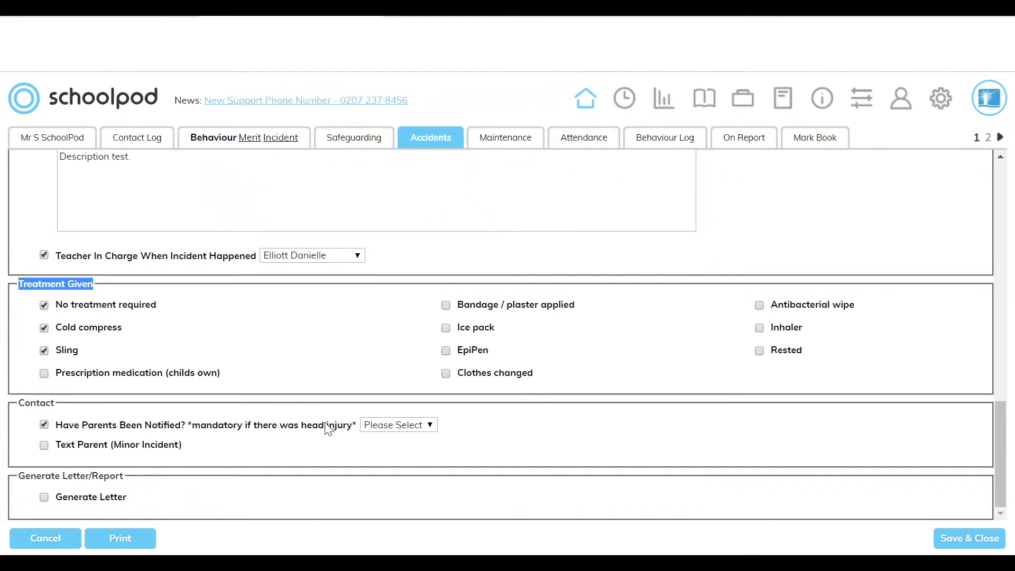
Set Have Parents Been Notified to Yes, leave Text Parent unticked, and save the accident slip after checking its details.
{"action": "left_click", "coordinate": [375, 425]}
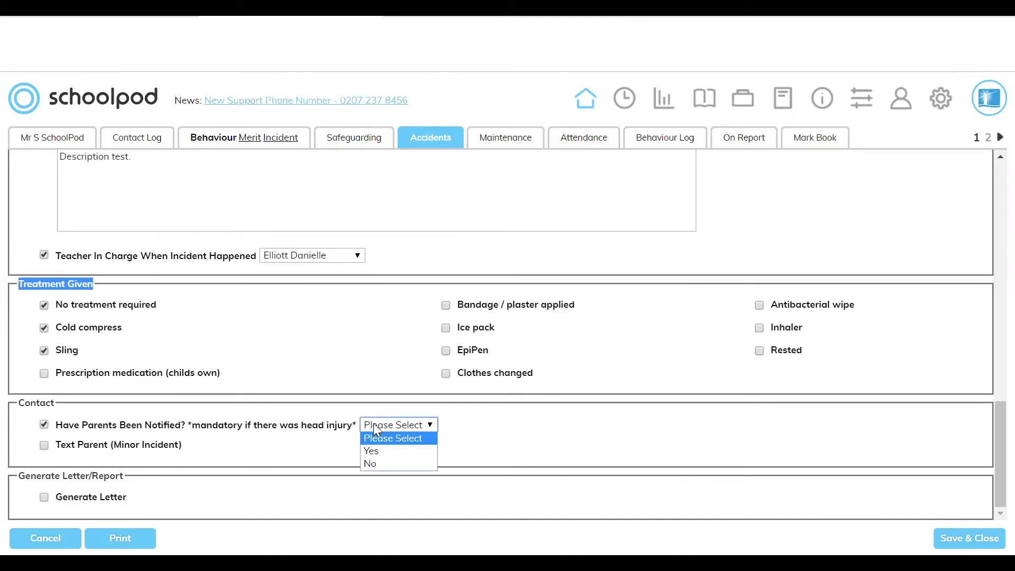
{"action": "left_click", "coordinate": [401, 452]}
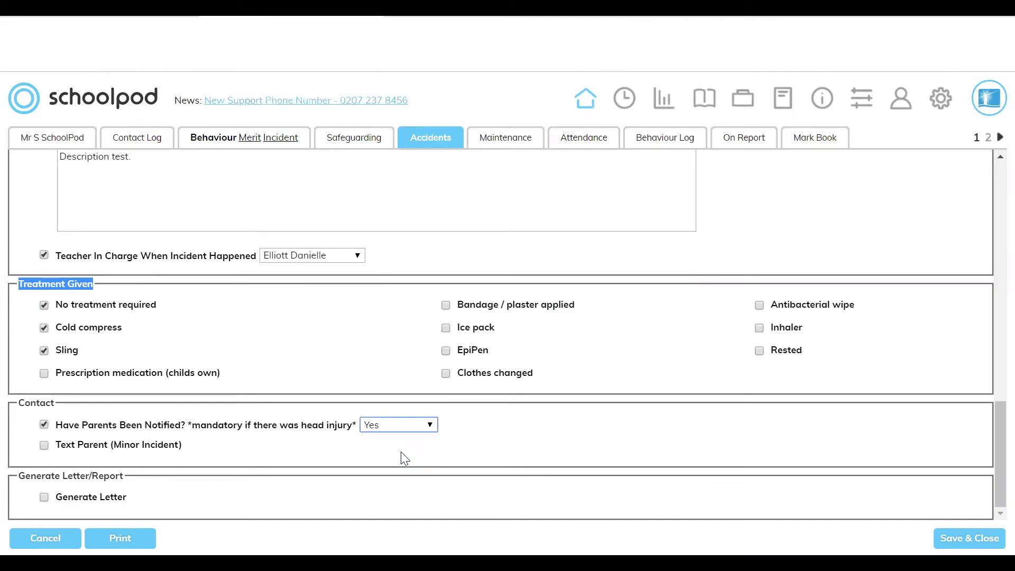
{"action": "left_click", "coordinate": [44, 445]}
{"action": "left_click", "coordinate": [44, 445]}
{"action": "scroll", "coordinate": [256, 362], "scroll_direction": "up", "scroll_amount": 1}
{"action": "scroll", "coordinate": [252, 356], "scroll_direction": "up", "scroll_amount": 14}
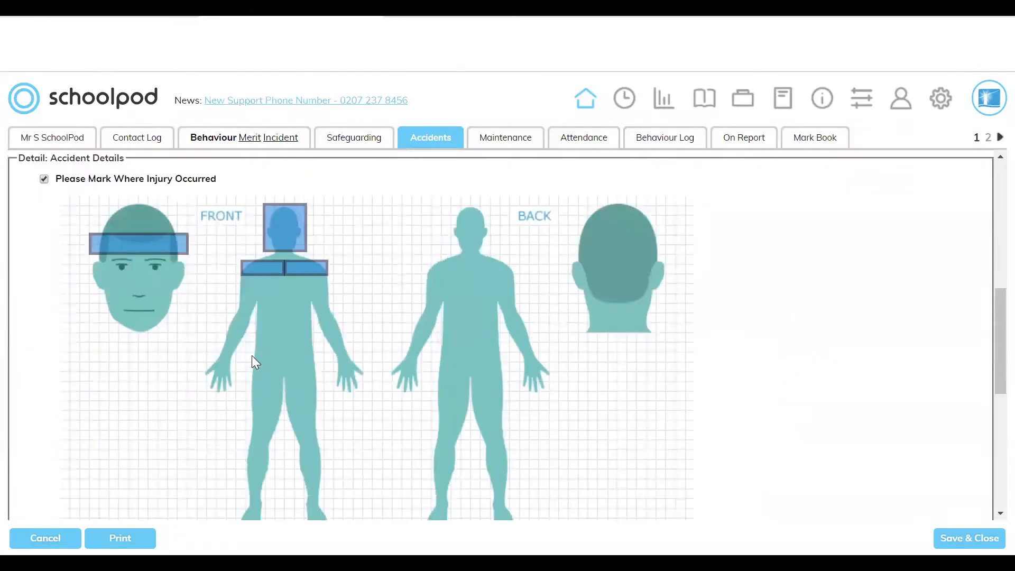
{"action": "scroll", "coordinate": [253, 357], "scroll_direction": "down", "scroll_amount": 4}
{"action": "scroll", "coordinate": [255, 363], "scroll_direction": "up", "scroll_amount": 4}
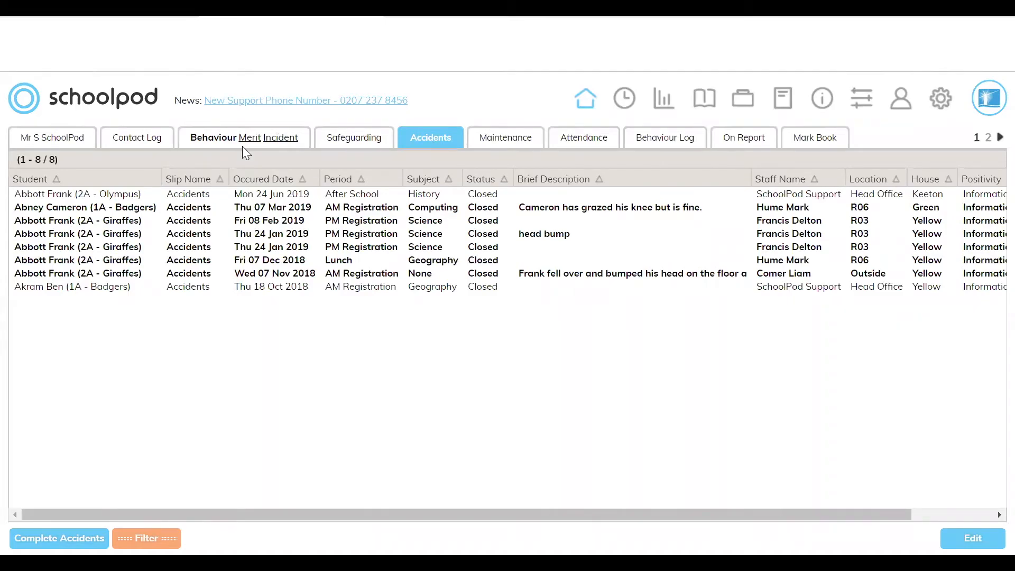
Open the reports area and look through the Behaviour reports, from Incidents down to Provision Mapping.
{"action": "mouse_move", "coordinate": [278, 143]}
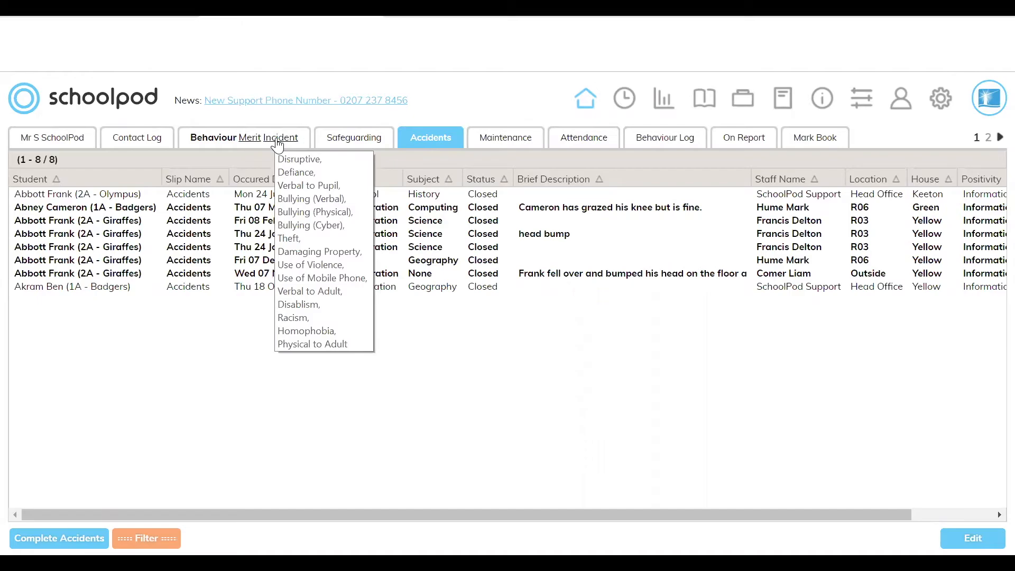
{"action": "left_click", "coordinate": [661, 105]}
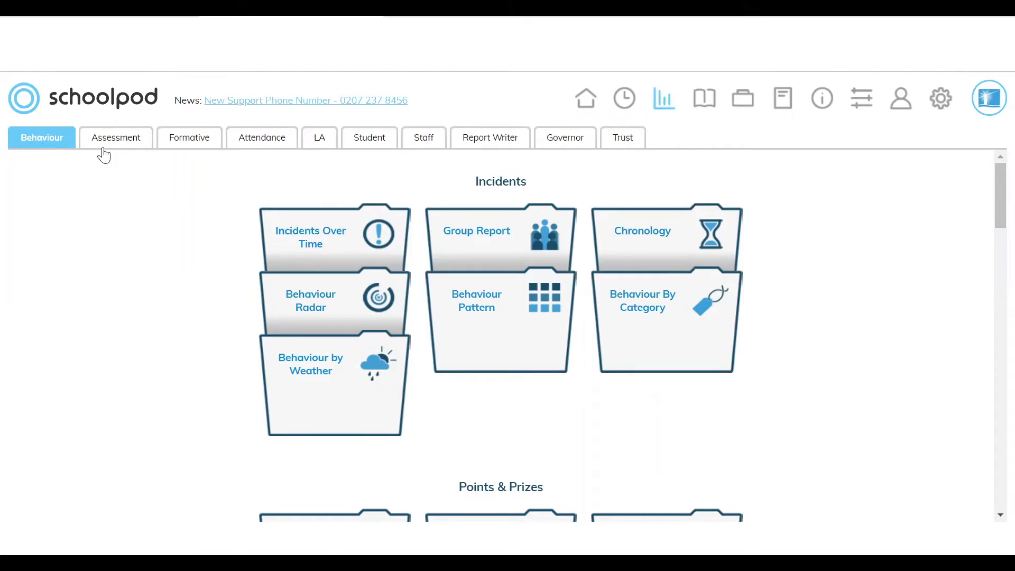
{"action": "scroll", "coordinate": [990, 178], "scroll_direction": "down", "scroll_amount": 5}
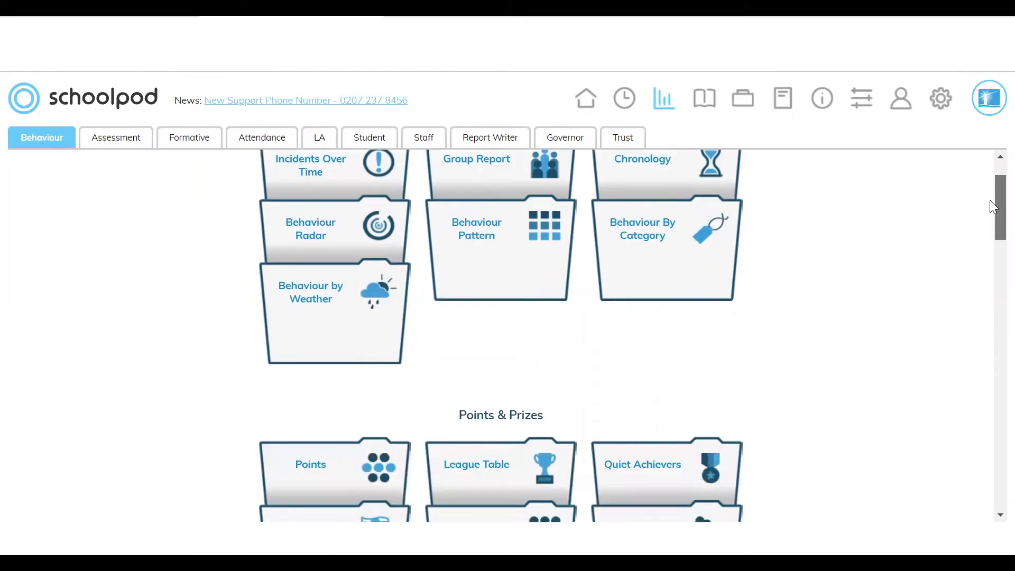
{"action": "scroll", "coordinate": [983, 291], "scroll_direction": "down", "scroll_amount": 12}
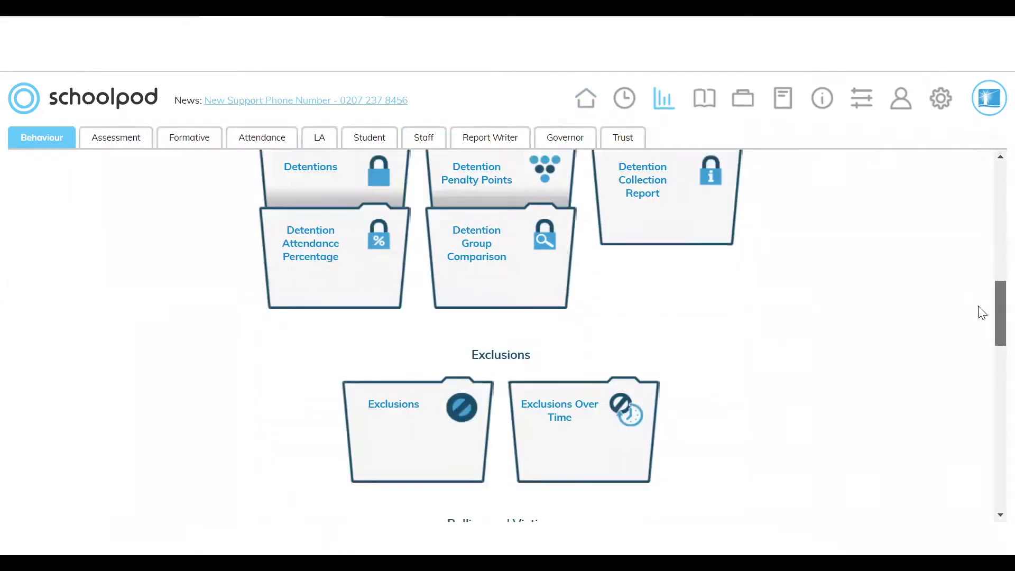
{"action": "scroll", "coordinate": [969, 365], "scroll_direction": "down", "scroll_amount": 9}
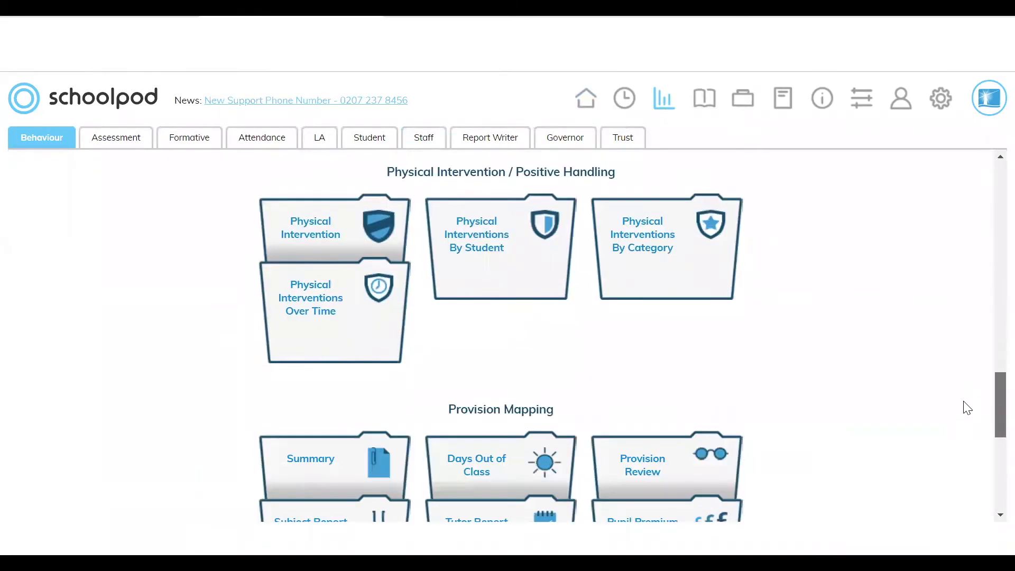
{"action": "scroll", "coordinate": [962, 459], "scroll_direction": "down", "scroll_amount": 3}
{"action": "scroll", "coordinate": [968, 454], "scroll_direction": "up", "scroll_amount": 12}
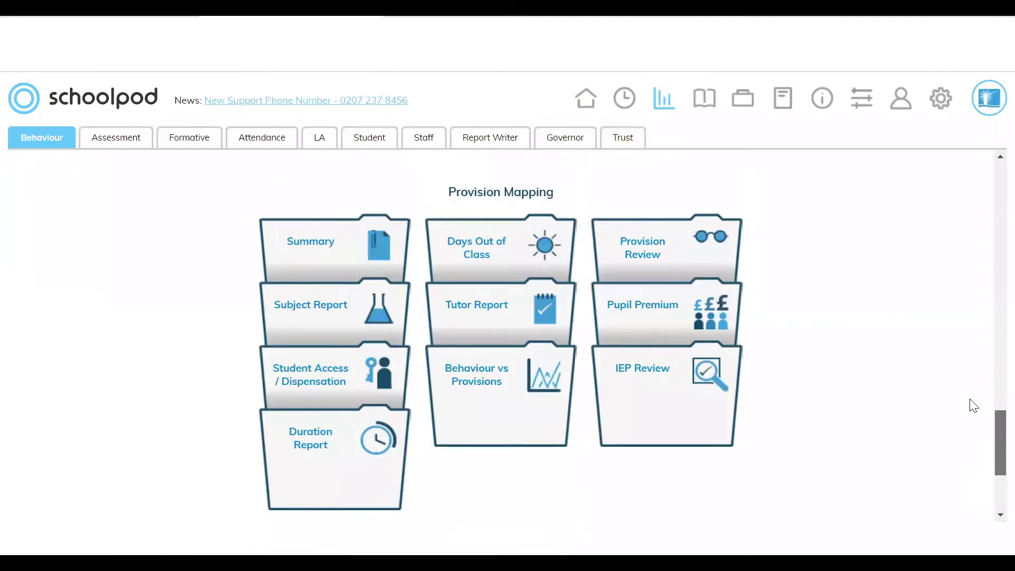
{"action": "scroll", "coordinate": [958, 211], "scroll_direction": "up", "scroll_amount": 6}
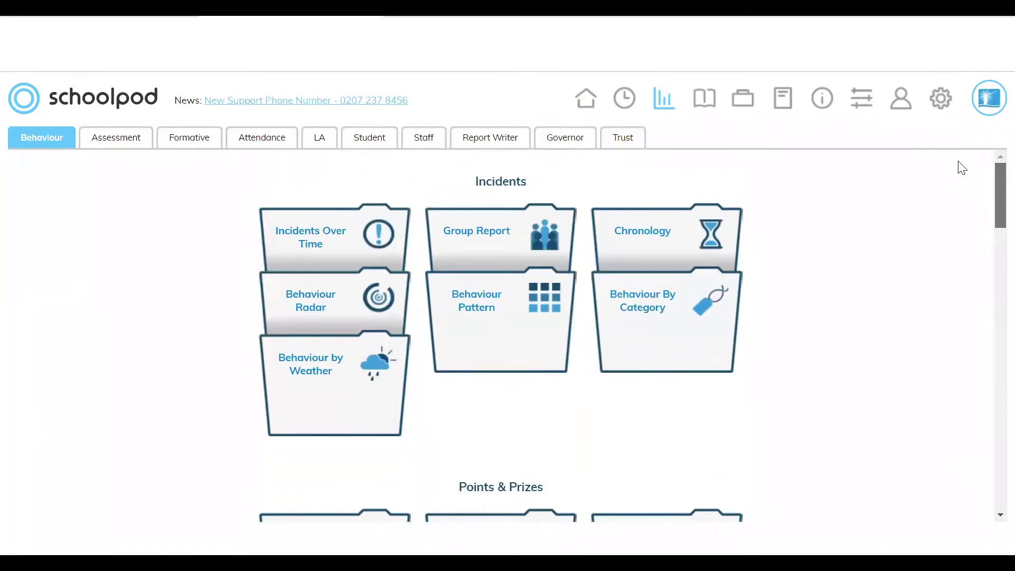
Open the Incidents Over Time report and group its chart by Term.
{"action": "left_click", "coordinate": [305, 250]}
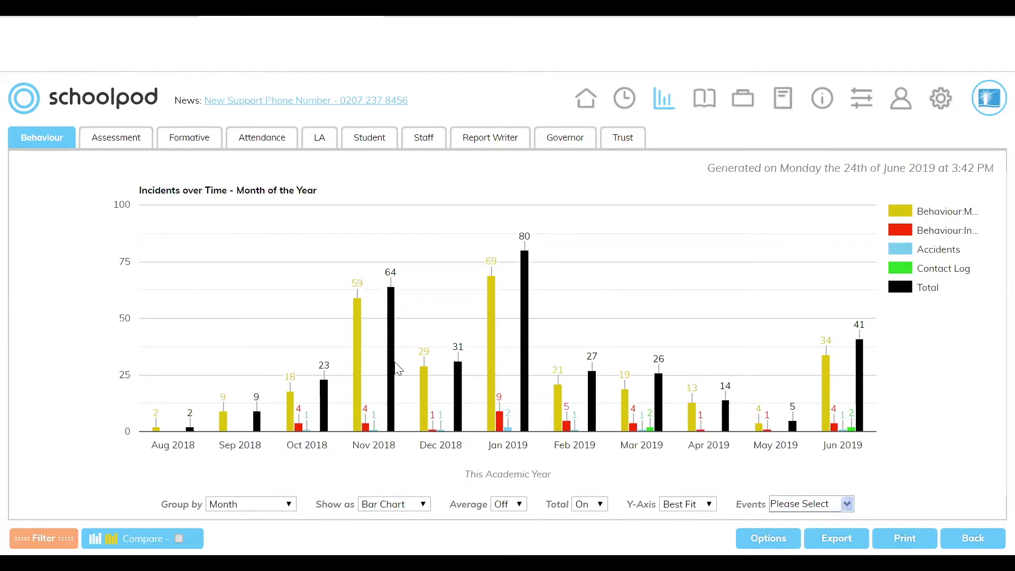
{"action": "left_click", "coordinate": [214, 505]}
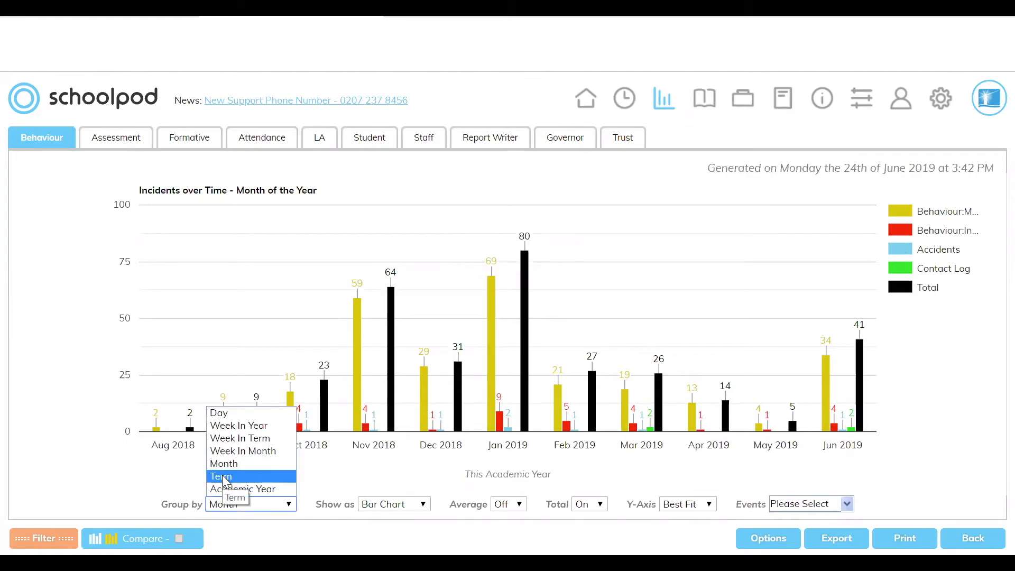
{"action": "left_click", "coordinate": [222, 476]}
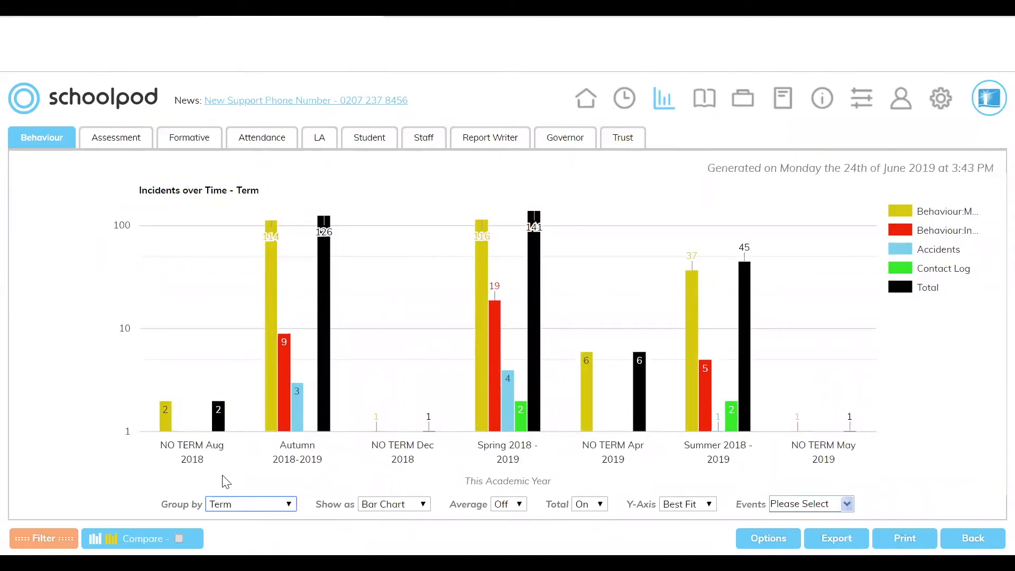
Show the incidents chart as a line graph and an area graph, and return it to a bar chart.
{"action": "left_click", "coordinate": [400, 505]}
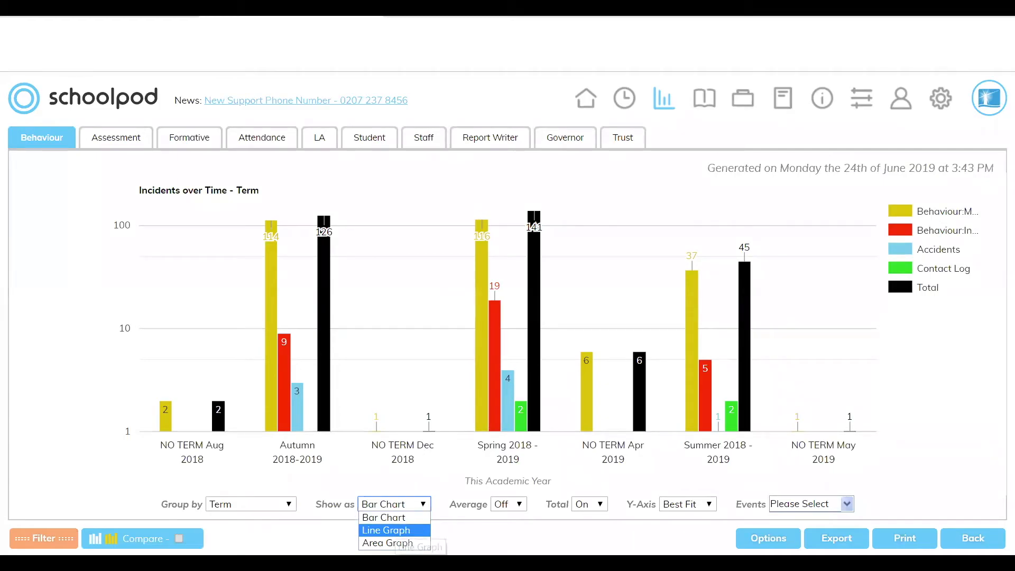
{"action": "left_click", "coordinate": [394, 531]}
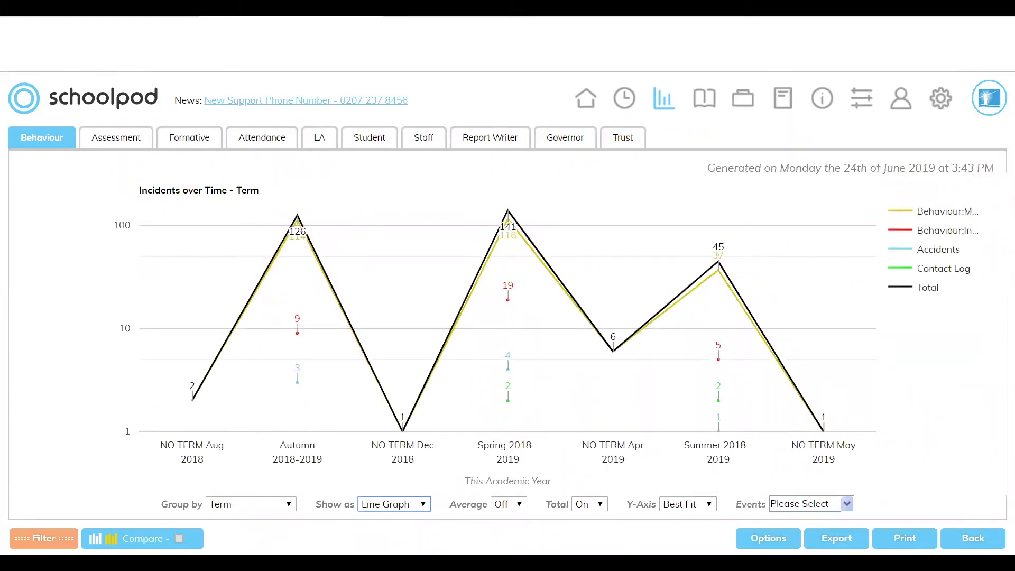
{"action": "left_click", "coordinate": [393, 505]}
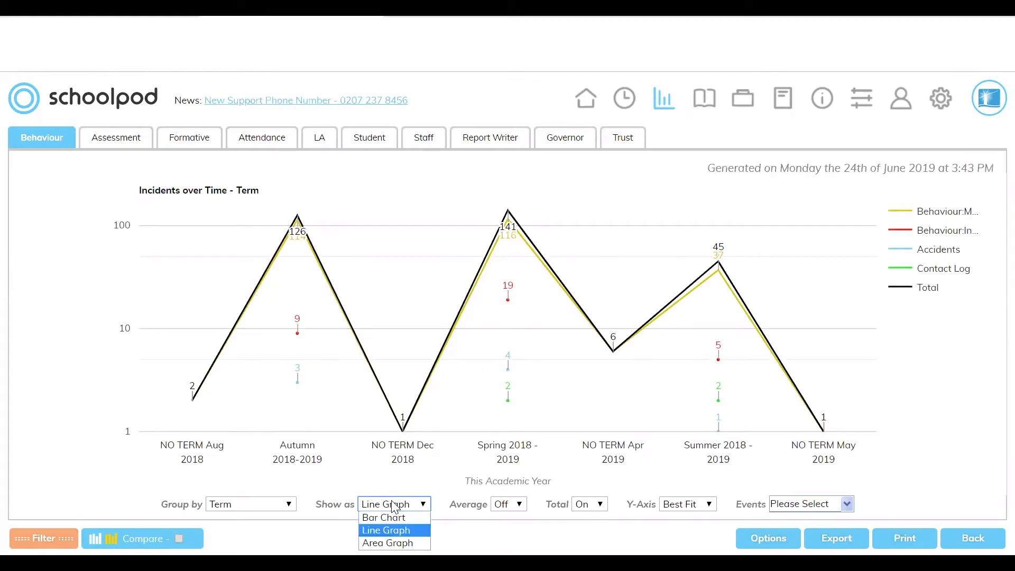
{"action": "left_click", "coordinate": [388, 544]}
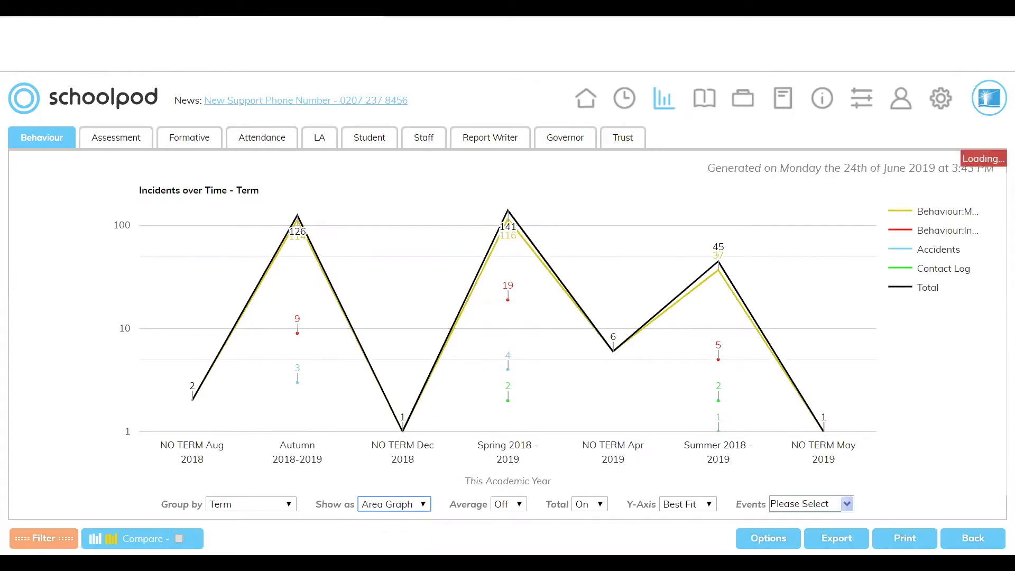
{"action": "left_click", "coordinate": [398, 504]}
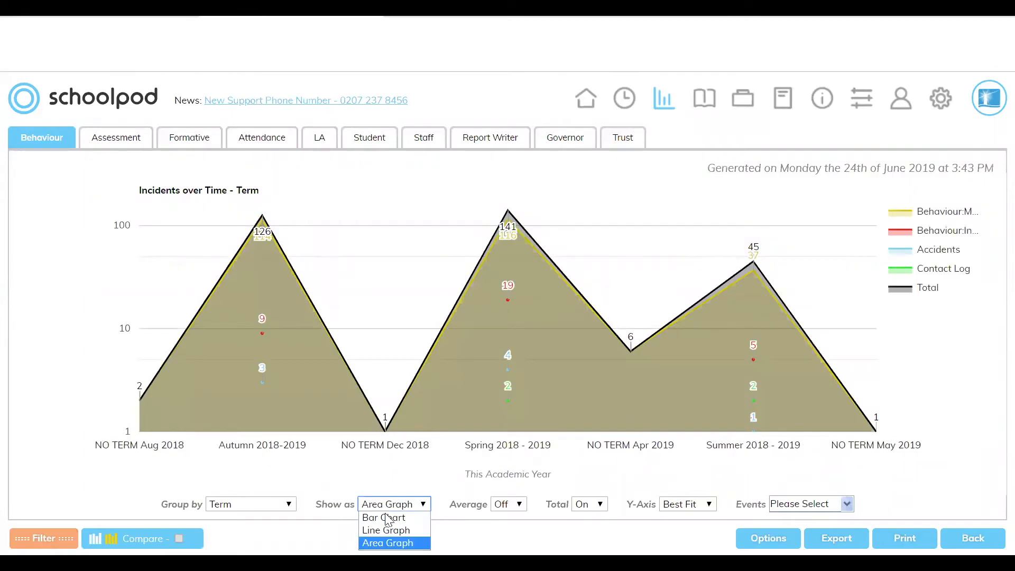
{"action": "left_click", "coordinate": [388, 518]}
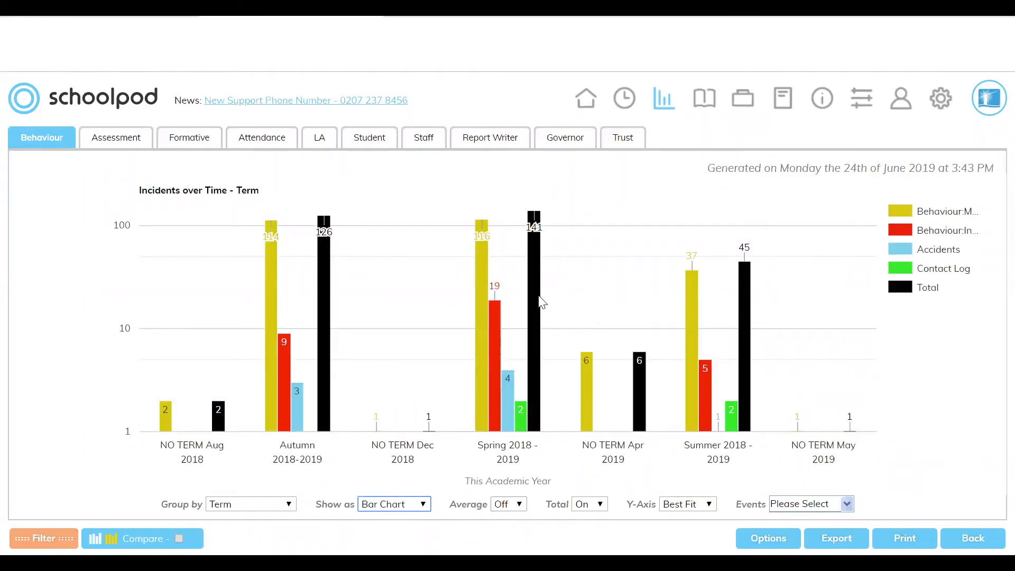
Turn off the Total series in the incidents chart.
{"action": "left_click", "coordinate": [585, 505]}
{"action": "left_click", "coordinate": [584, 505]}
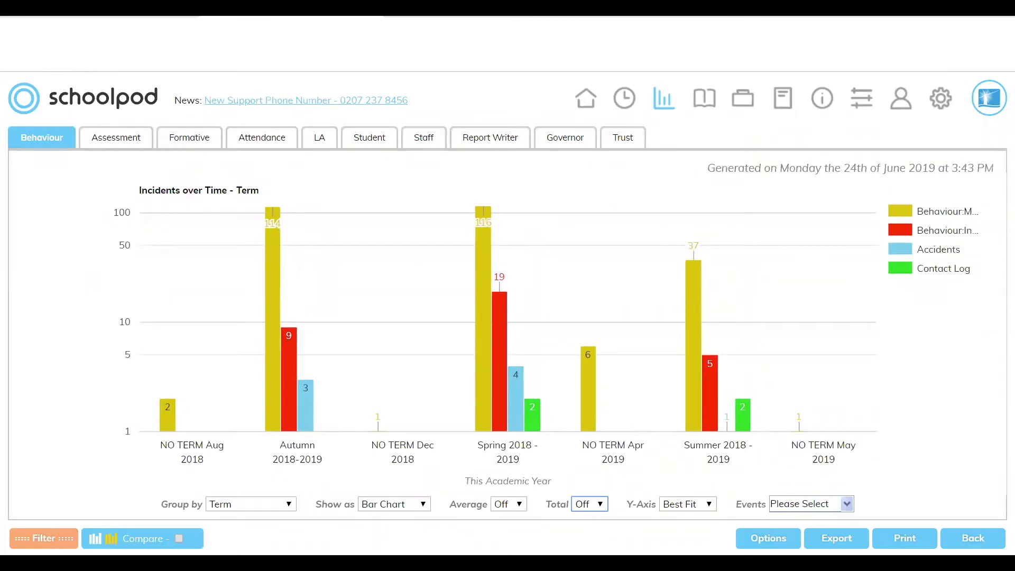
List the Behaviour:Merit slips for Spring 2018 - 2019, view the first slip without saving it, and return to the chart.
{"action": "mouse_move", "coordinate": [483, 252]}
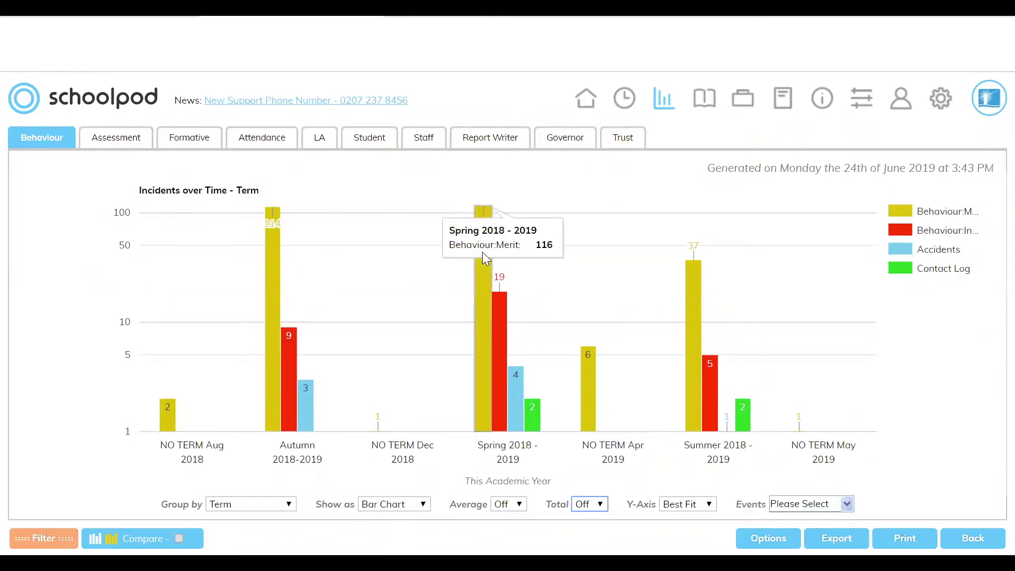
{"action": "left_click", "coordinate": [481, 331]}
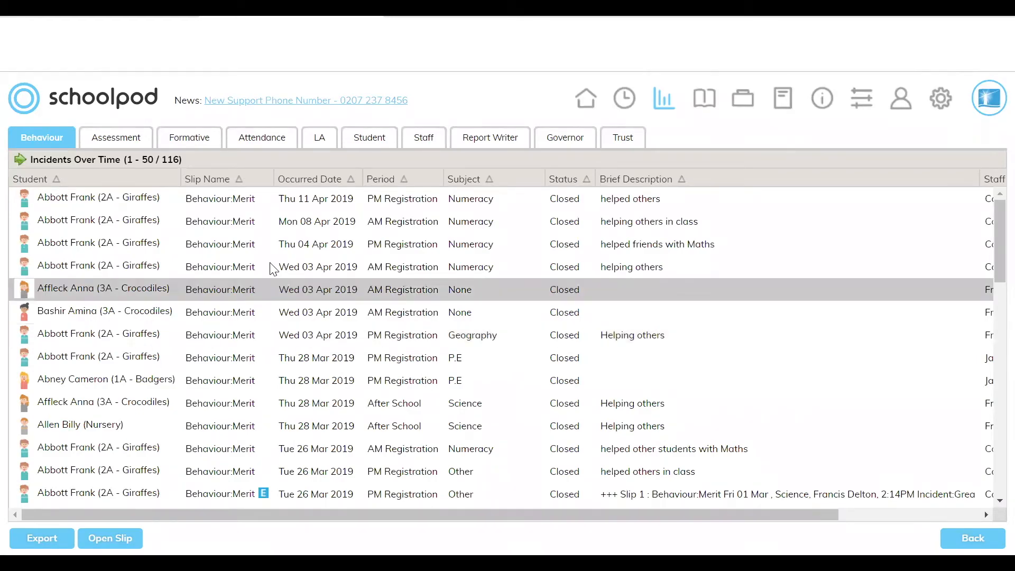
{"action": "double_click", "coordinate": [132, 198]}
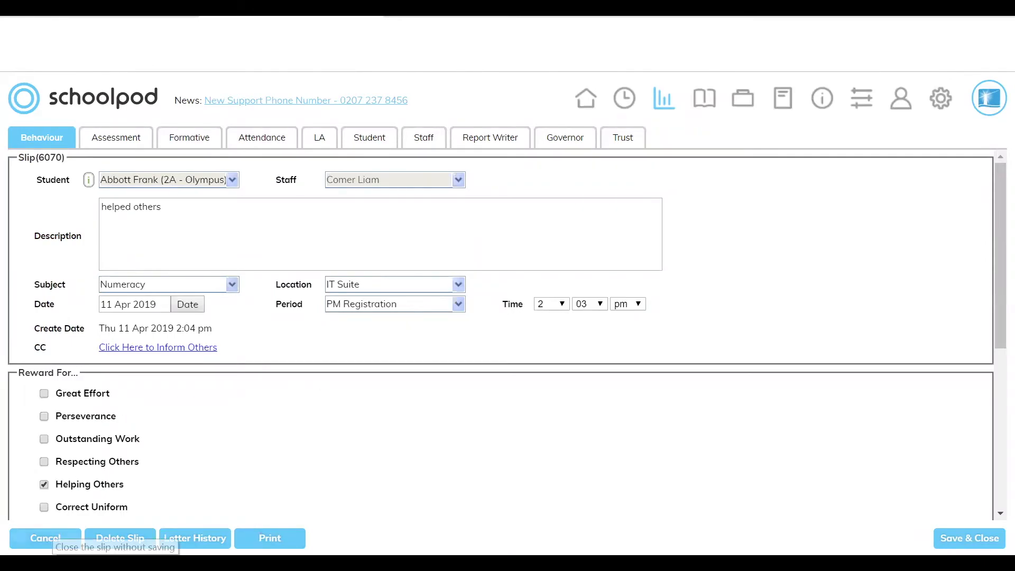
{"action": "left_click", "coordinate": [45, 538]}
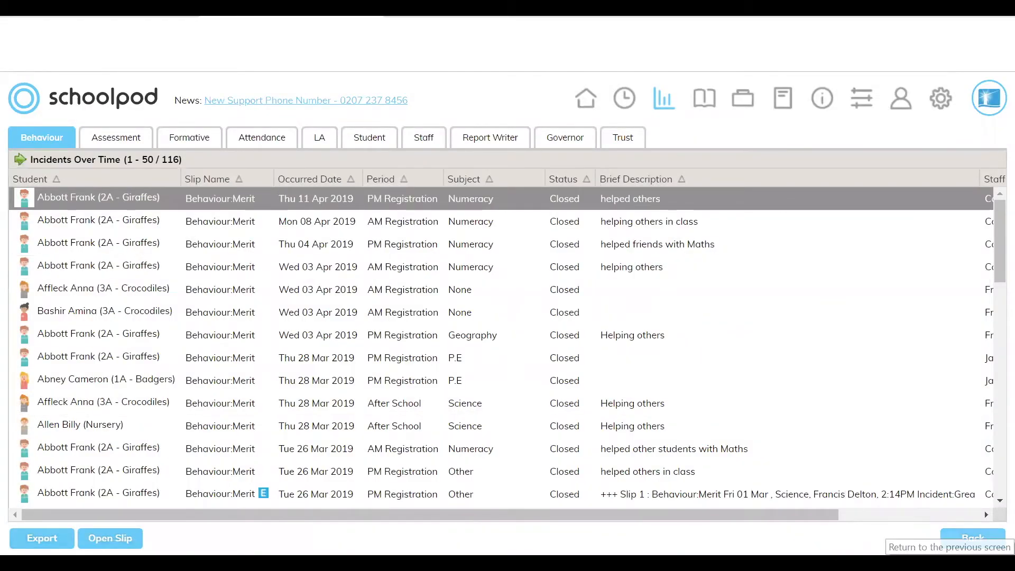
{"action": "left_click", "coordinate": [972, 539]}
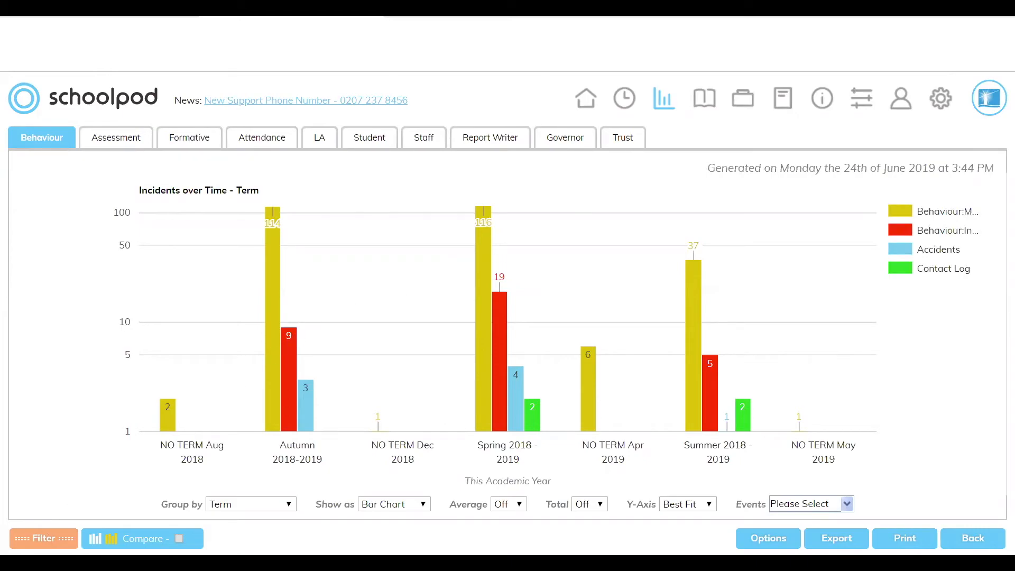
Filter the incidents chart to slips with Negative positivity for This Academic Year.
{"action": "left_click", "coordinate": [44, 537]}
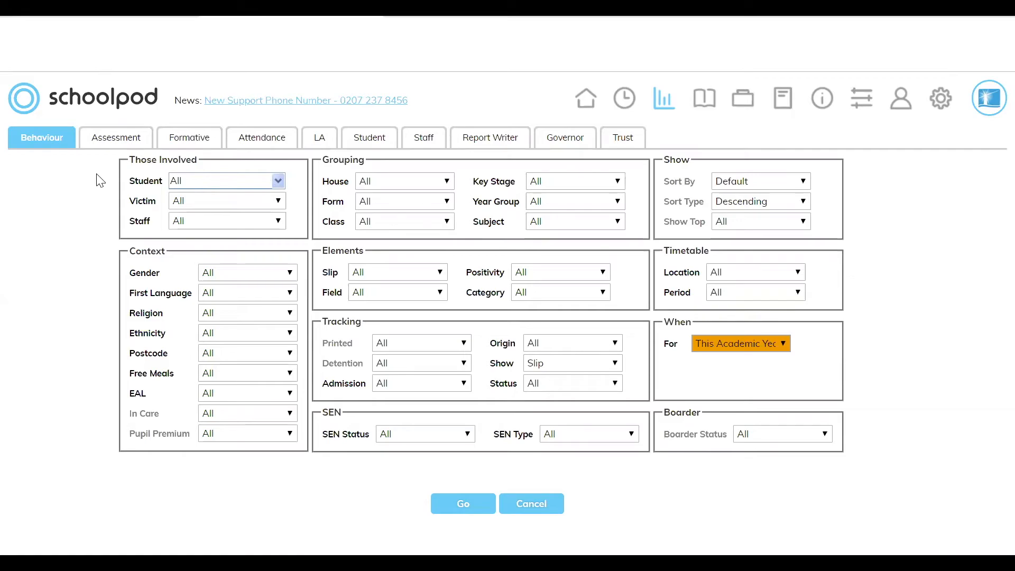
{"action": "left_click", "coordinate": [544, 275]}
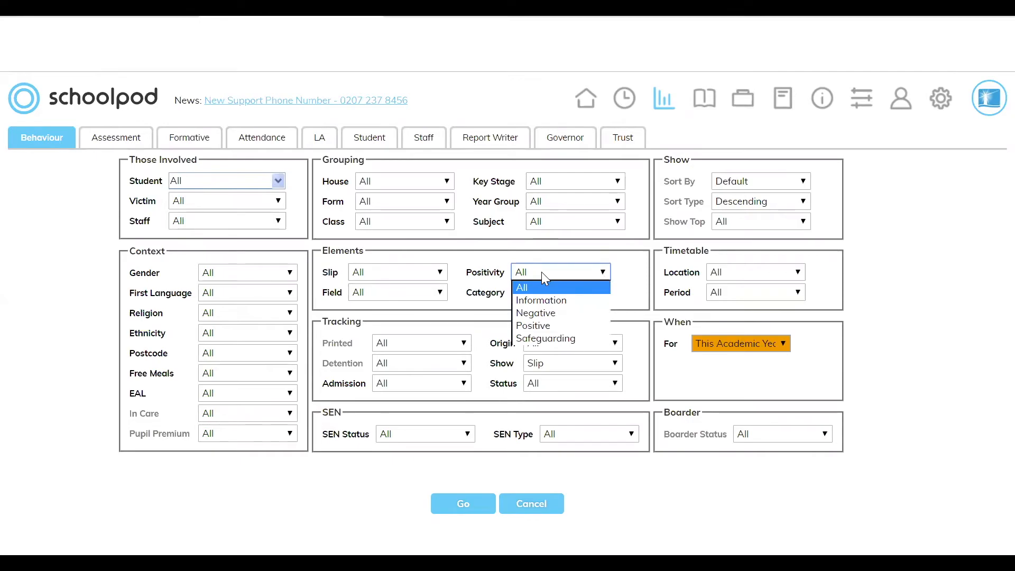
{"action": "left_click", "coordinate": [521, 314]}
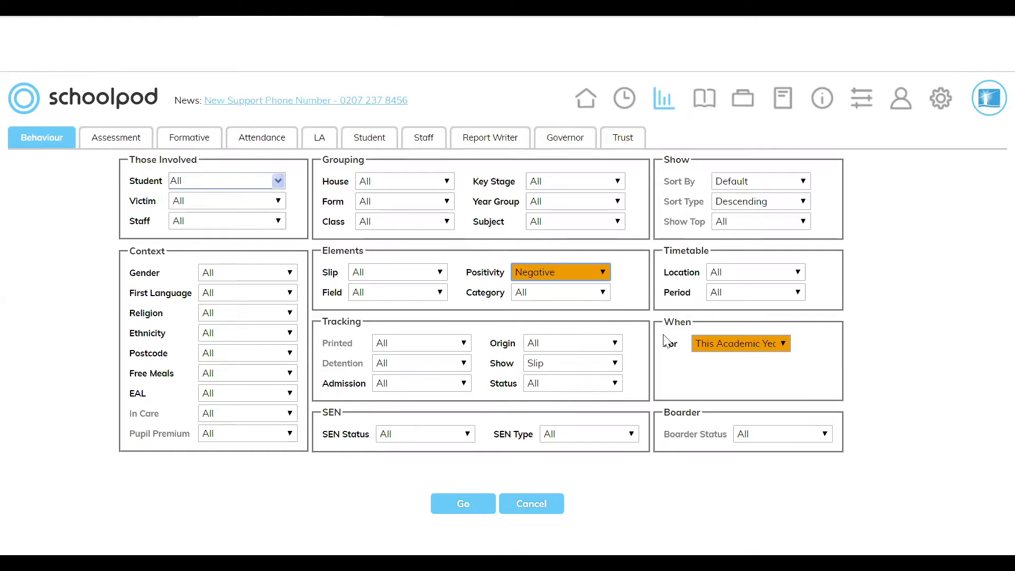
{"action": "left_click", "coordinate": [732, 342]}
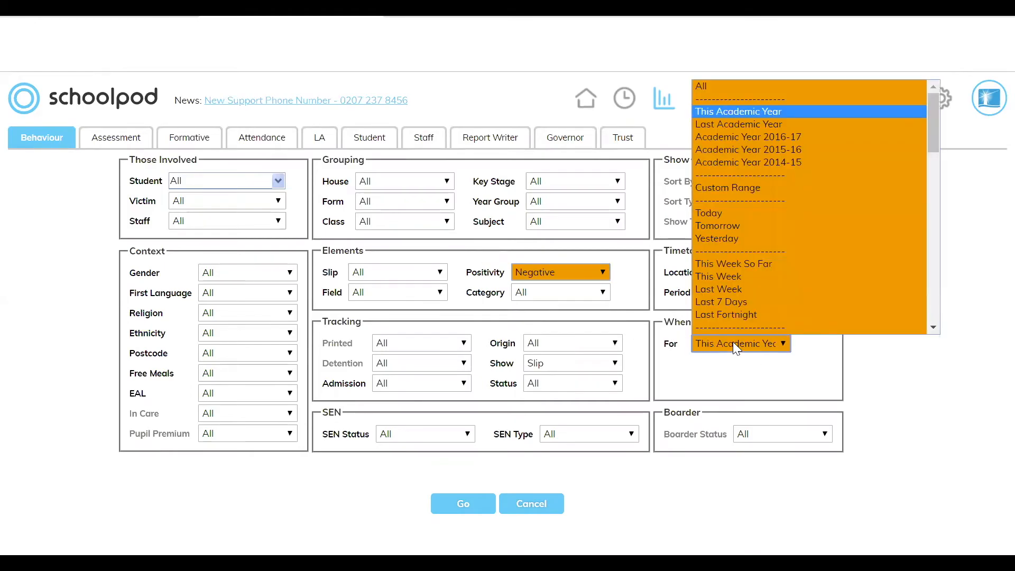
{"action": "left_click", "coordinate": [733, 342]}
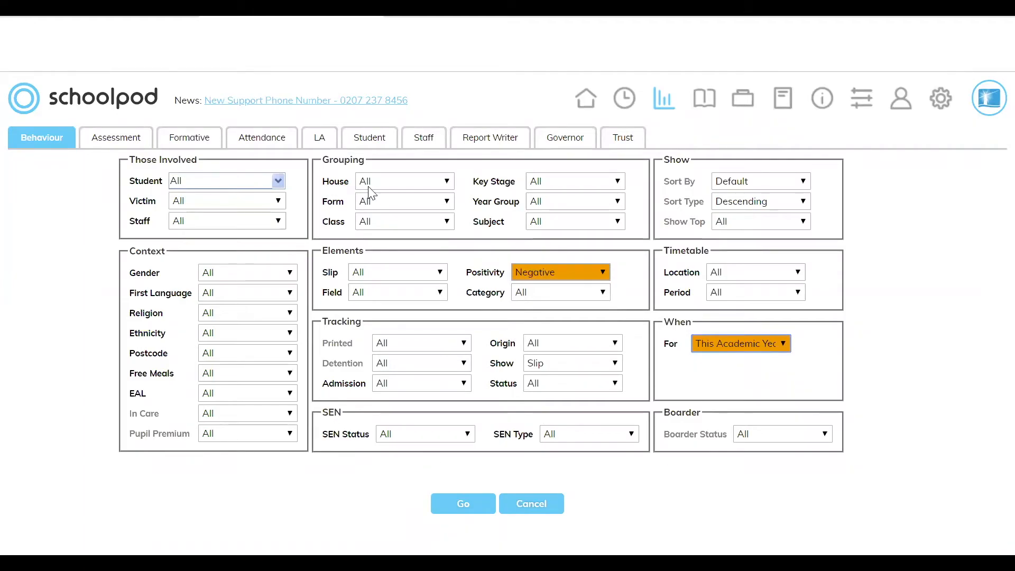
{"action": "left_click", "coordinate": [411, 205]}
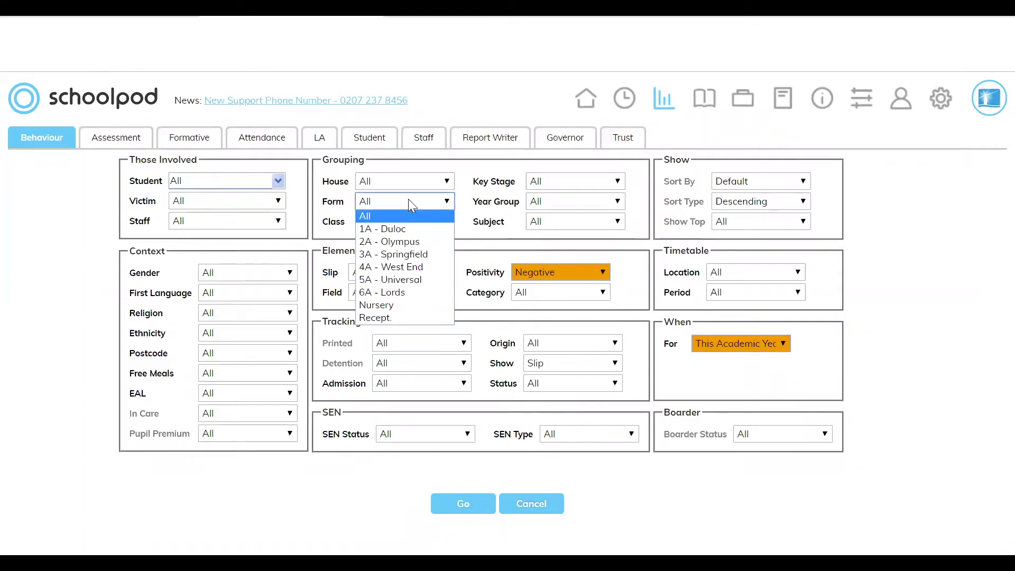
{"action": "left_click", "coordinate": [408, 201]}
{"action": "left_click", "coordinate": [545, 203]}
{"action": "left_click", "coordinate": [612, 202]}
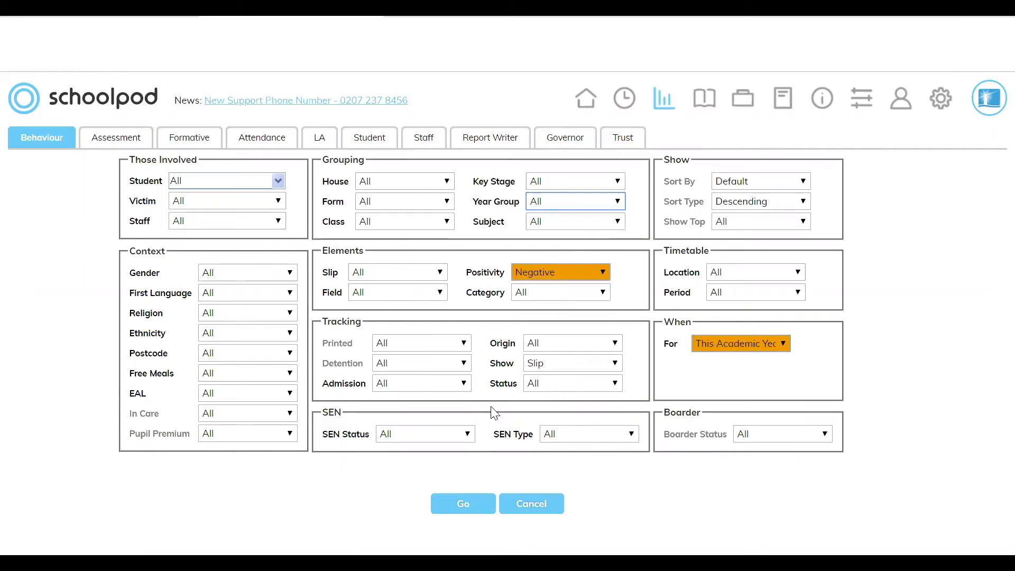
{"action": "left_click", "coordinate": [468, 503]}
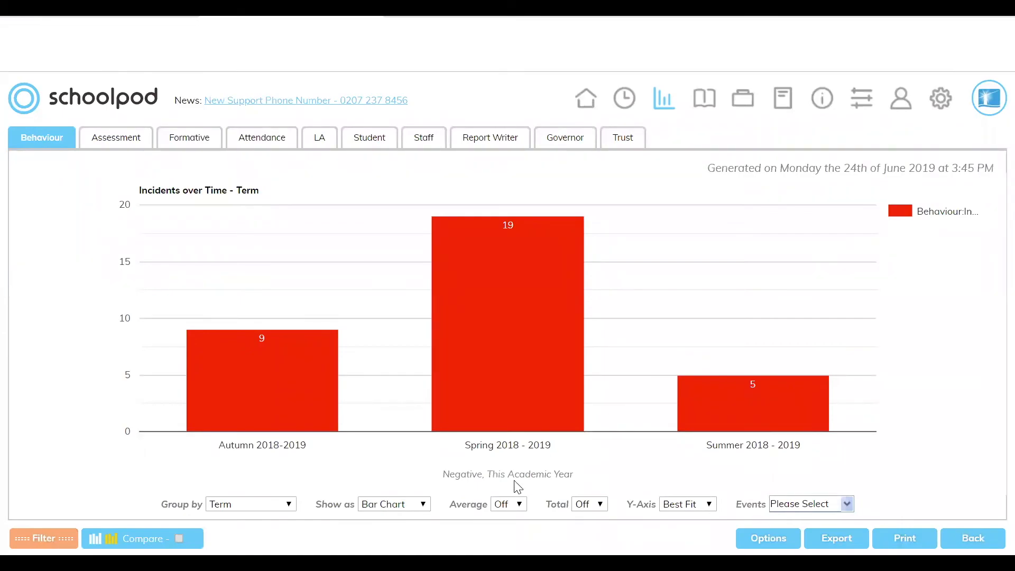
Turn on chart comparison and set filter B to Negative positivity and the Behaviour:Incident slip.
{"action": "mouse_move", "coordinate": [474, 244]}
{"action": "left_click", "coordinate": [179, 538]}
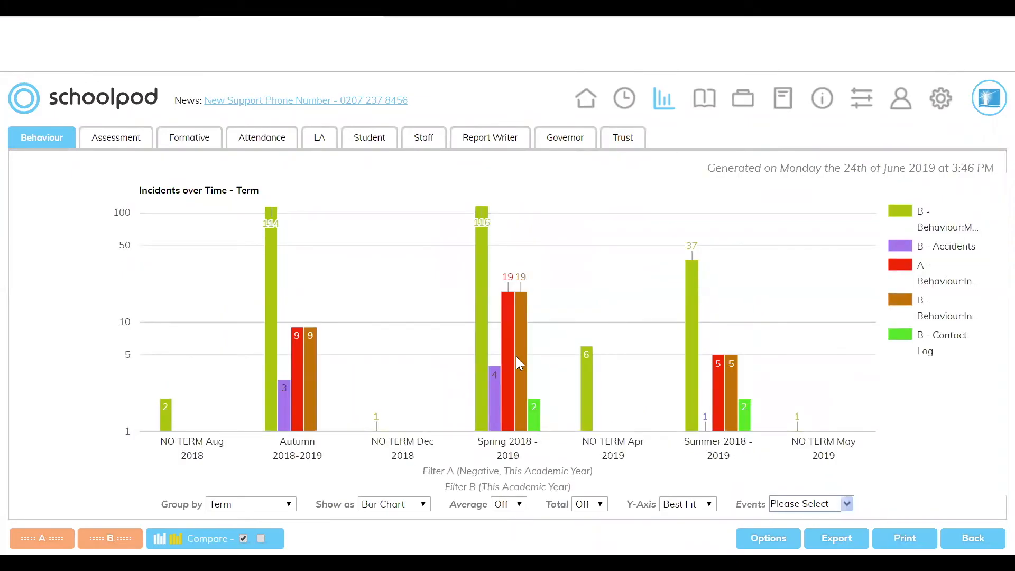
{"action": "mouse_move", "coordinate": [480, 411]}
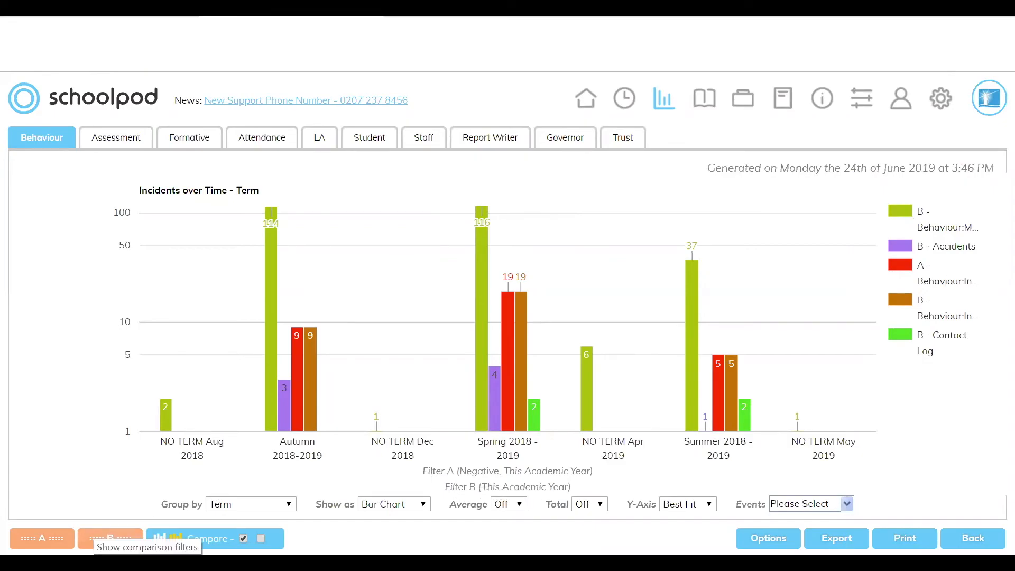
{"action": "left_click", "coordinate": [110, 538]}
{"action": "left_click", "coordinate": [552, 271]}
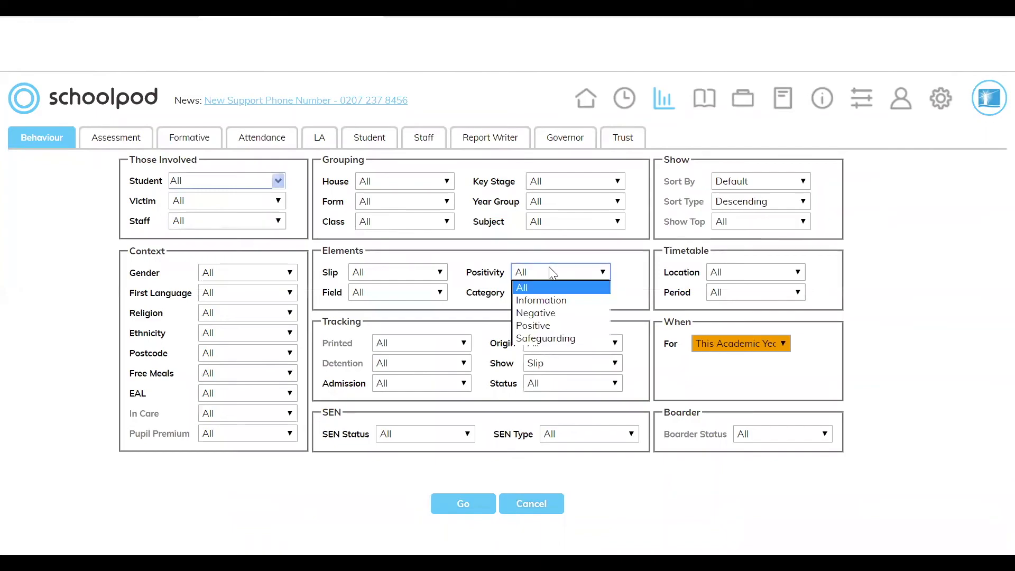
{"action": "left_click", "coordinate": [544, 312]}
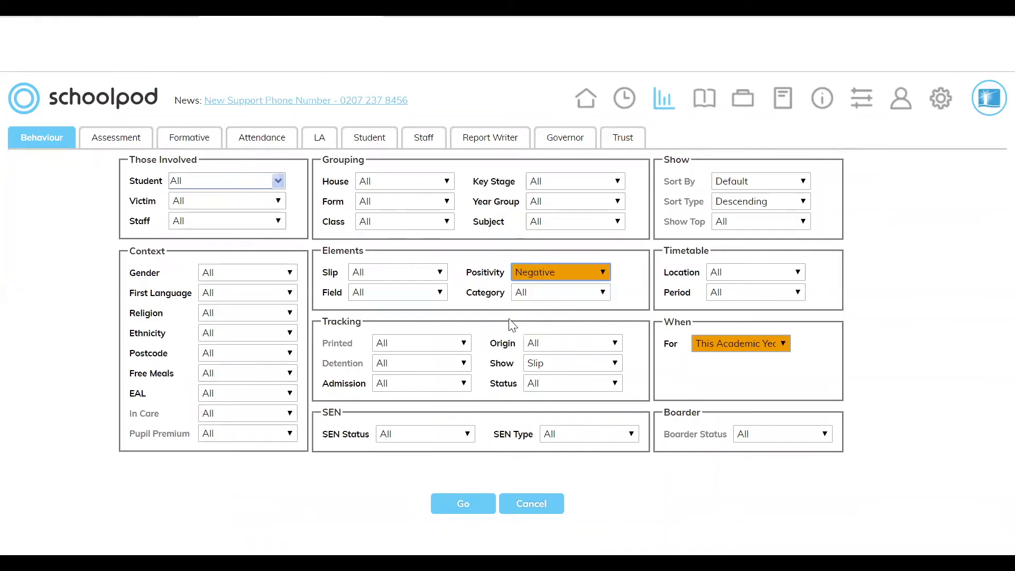
{"action": "left_click", "coordinate": [384, 271]}
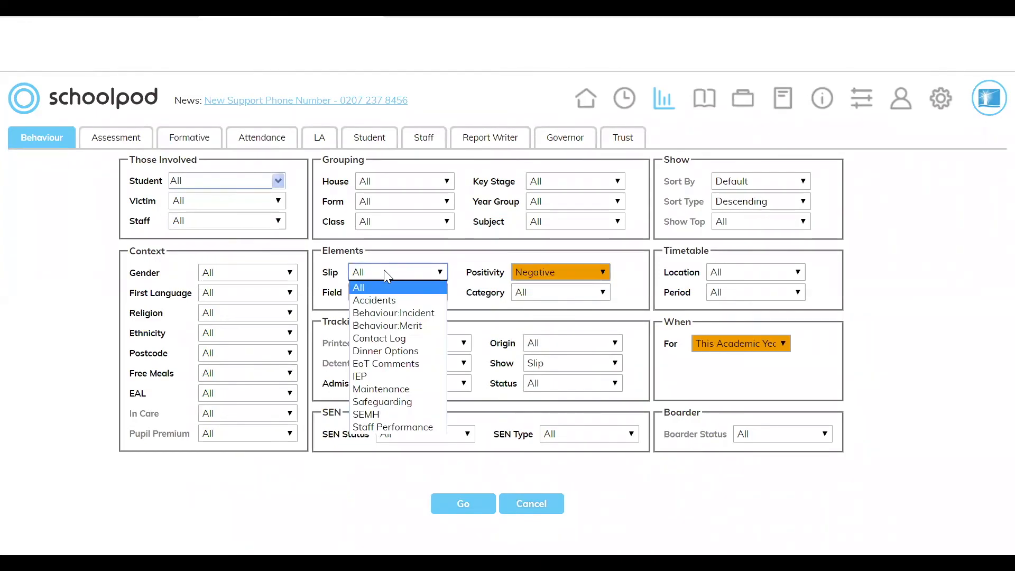
{"action": "left_click", "coordinate": [370, 312]}
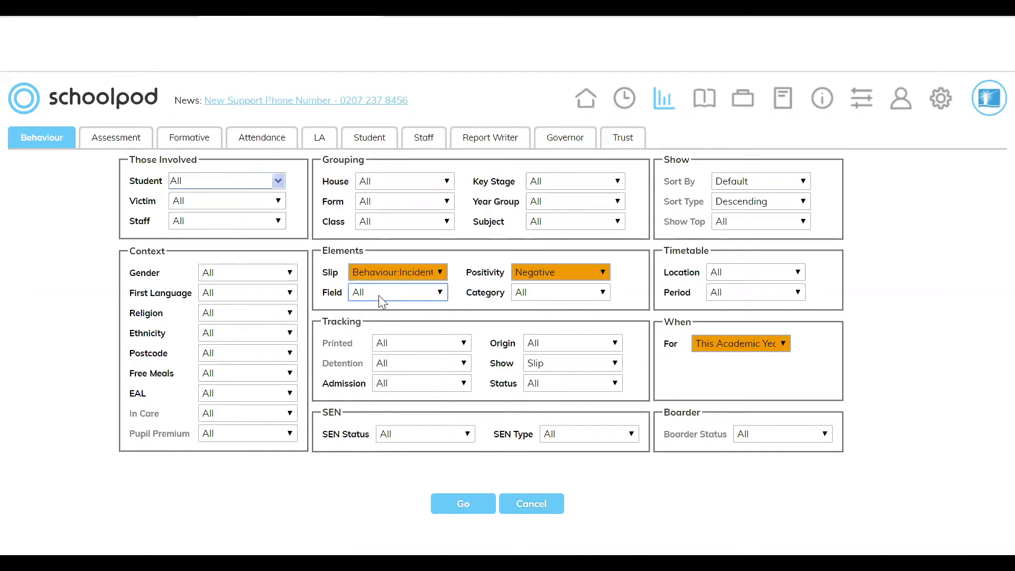
Set filter B's field to Behaviour:Incident - Physical Intervention Details and apply the comparison filter.
{"action": "left_click", "coordinate": [379, 295]}
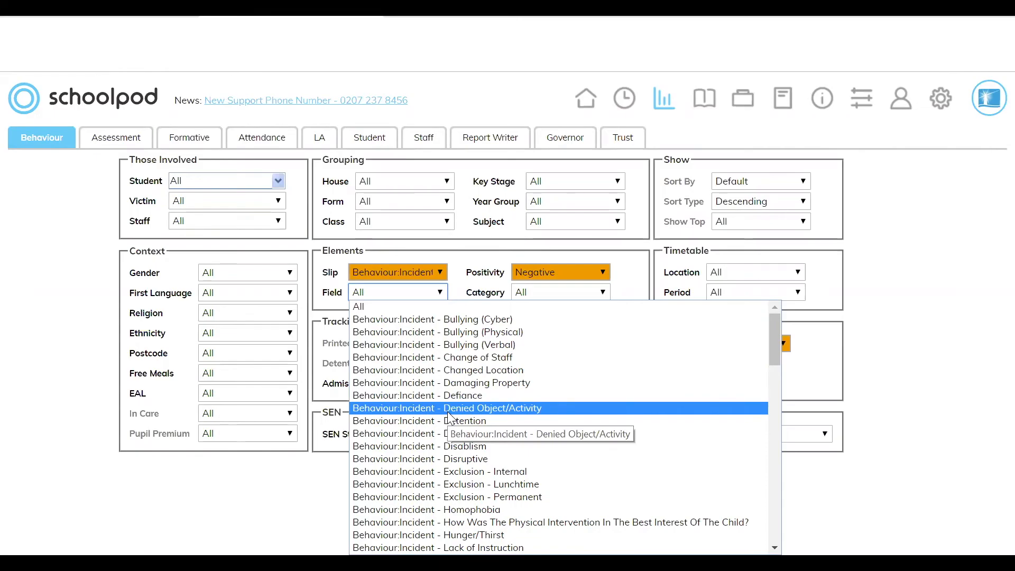
{"action": "scroll", "coordinate": [449, 417], "scroll_direction": "down", "scroll_amount": 3}
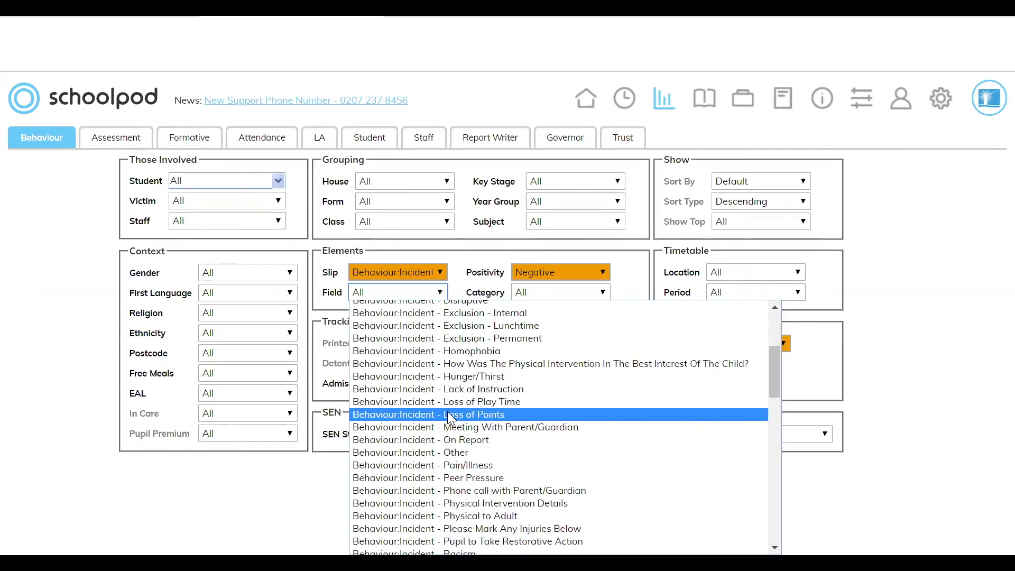
{"action": "left_click", "coordinate": [457, 504]}
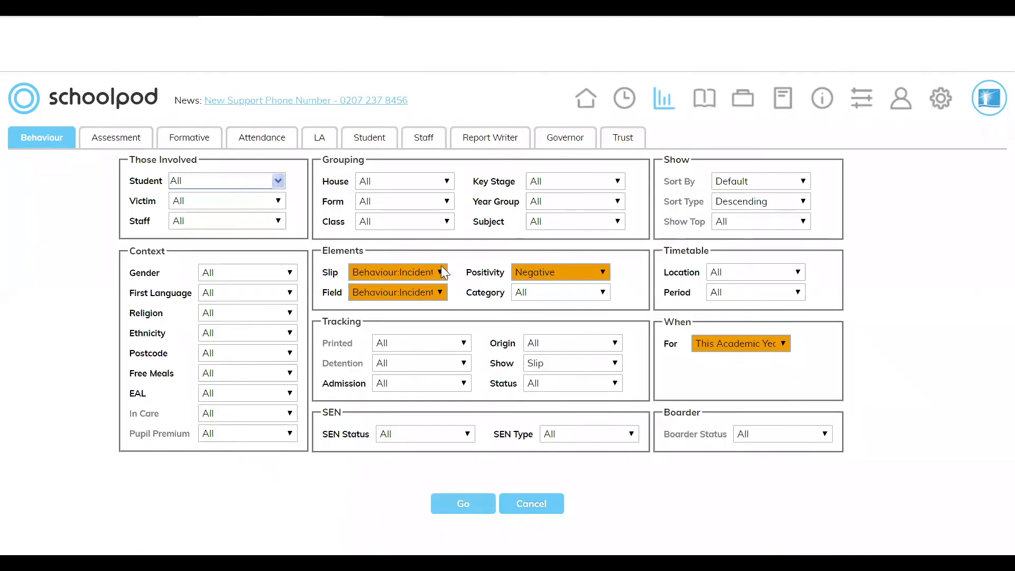
{"action": "left_click", "coordinate": [460, 505]}
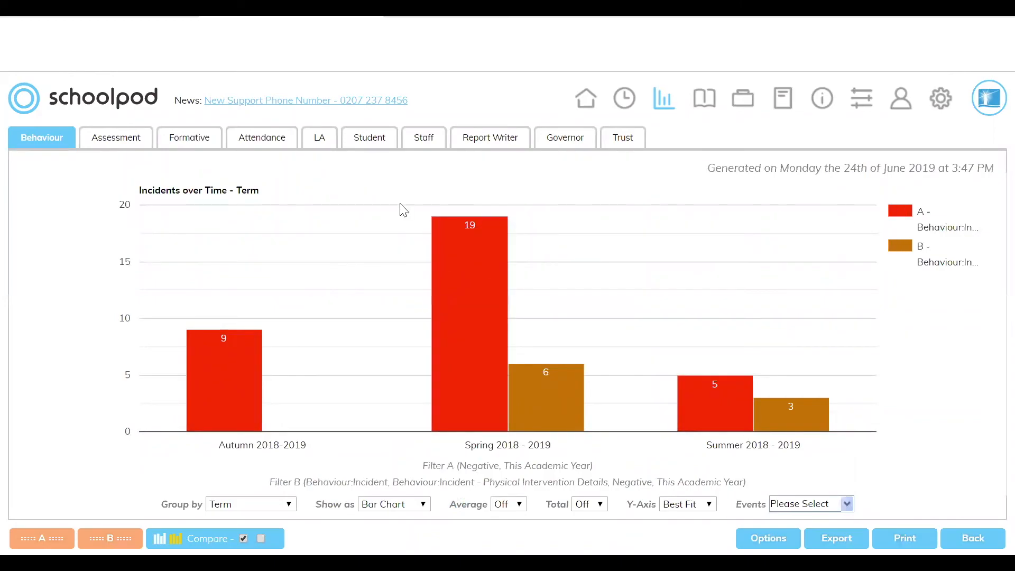
Group the comparison chart by Month and show it as an area graph.
{"action": "mouse_move", "coordinate": [470, 246]}
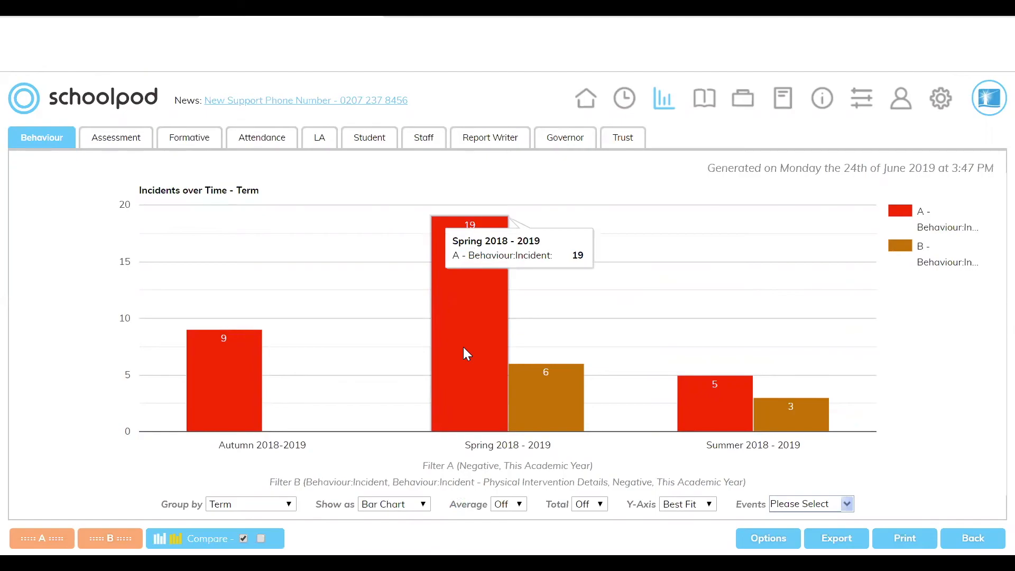
{"action": "mouse_move", "coordinate": [542, 408]}
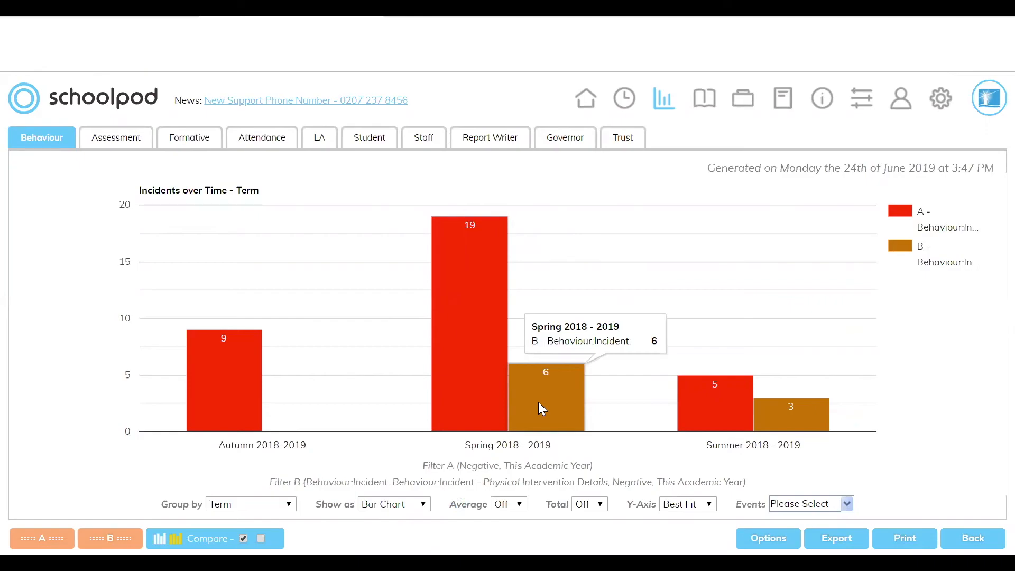
{"action": "left_click", "coordinate": [241, 503]}
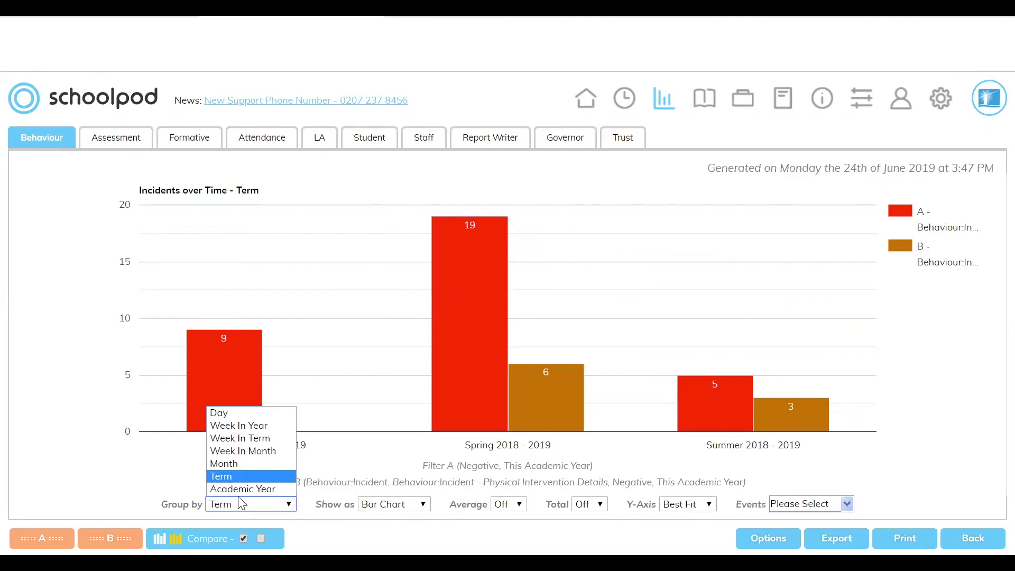
{"action": "left_click", "coordinate": [229, 462]}
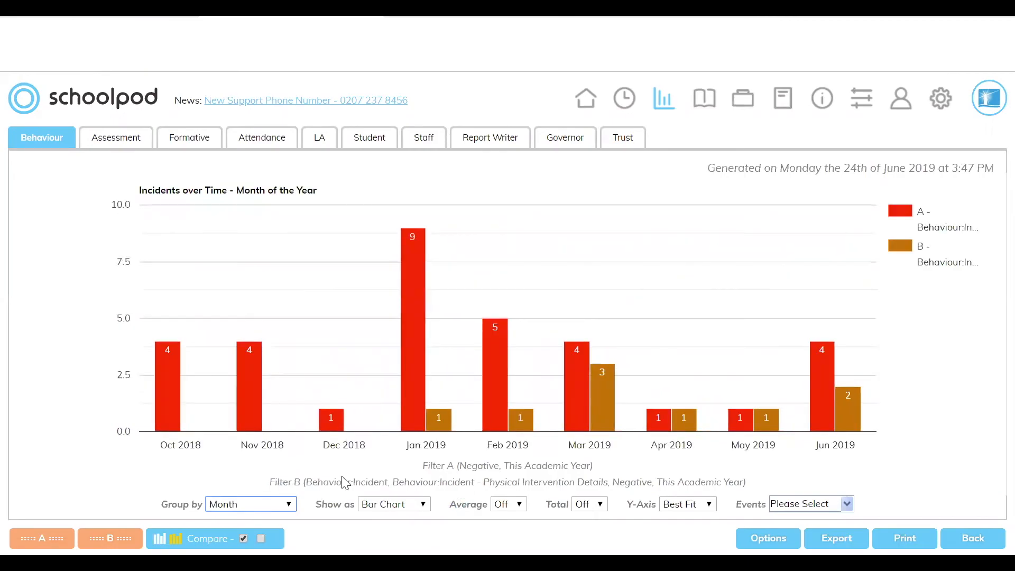
{"action": "left_click", "coordinate": [416, 505]}
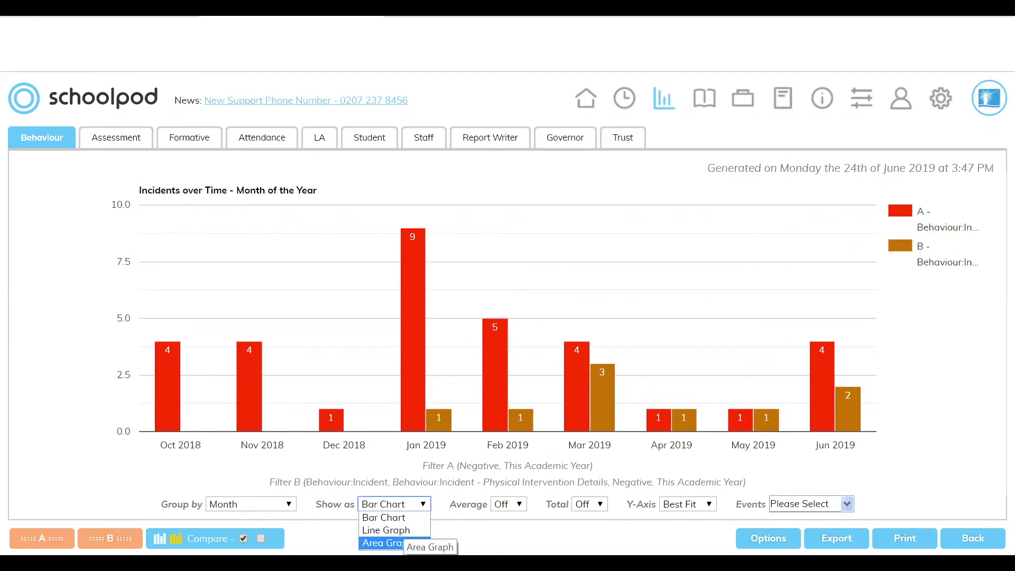
{"action": "left_click", "coordinate": [394, 543]}
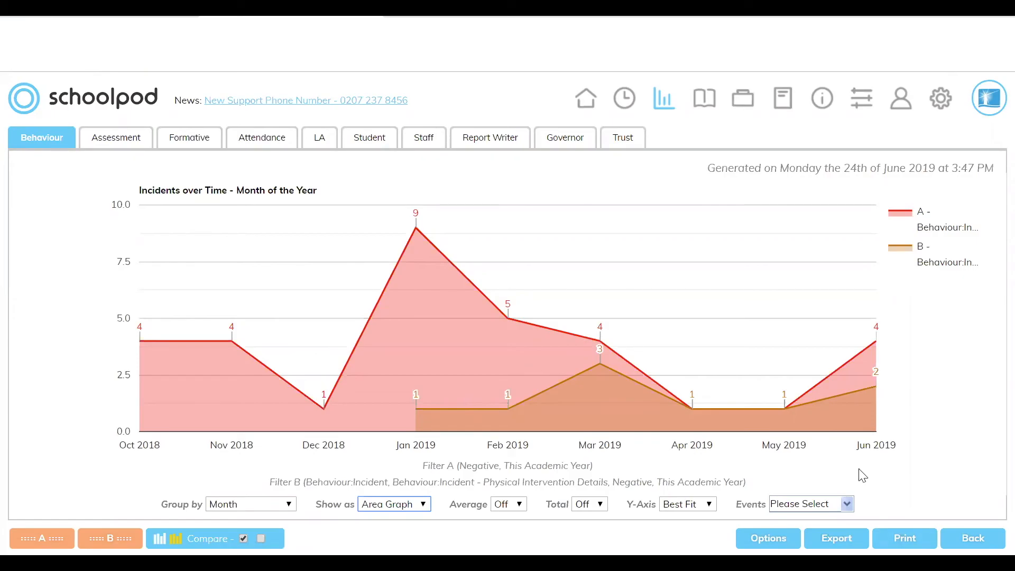
Open the Group Report and break down its slip distribution pie chart by Incident.
{"action": "left_click", "coordinate": [973, 538]}
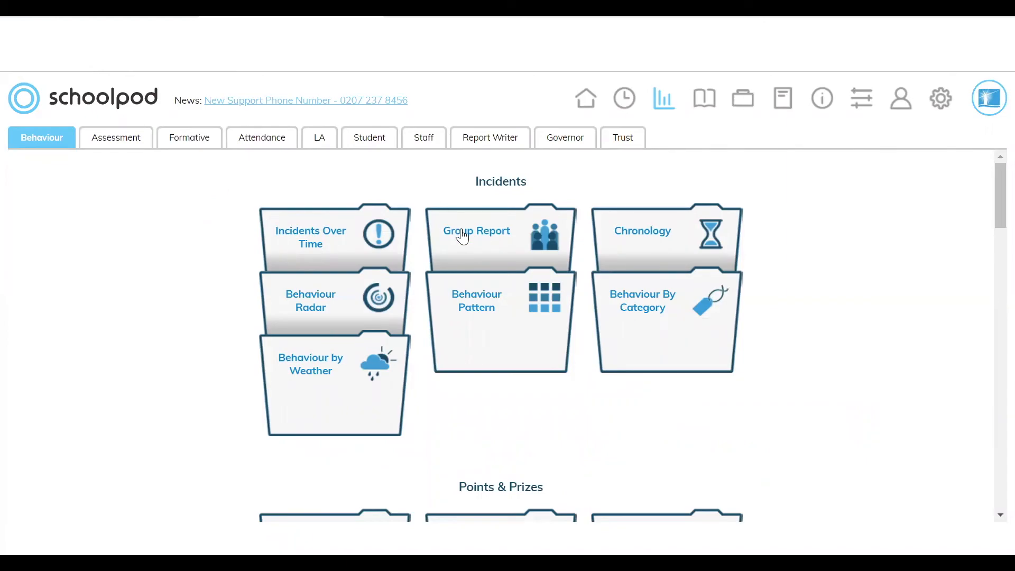
{"action": "left_click", "coordinate": [333, 234]}
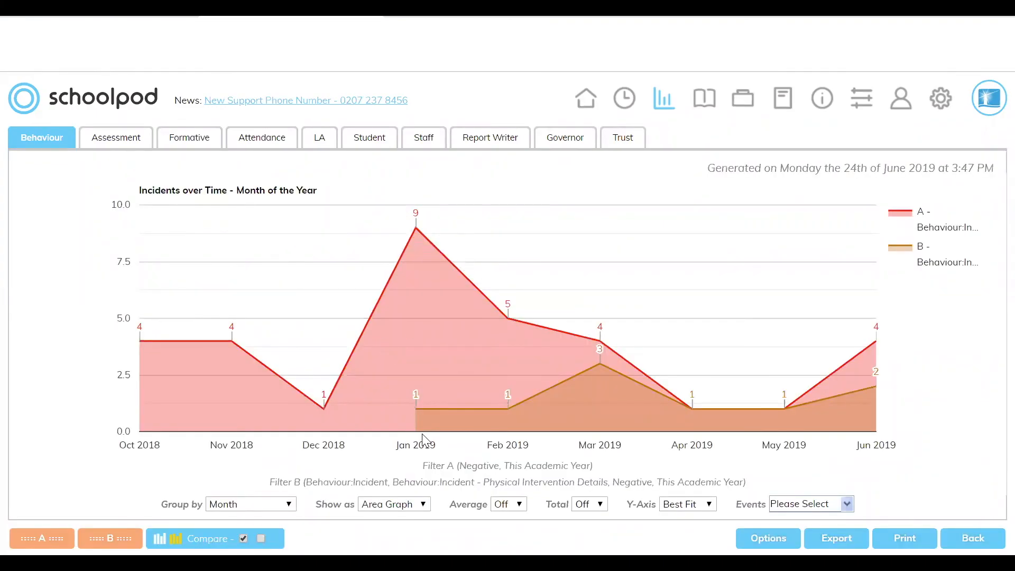
{"action": "left_click", "coordinate": [973, 539]}
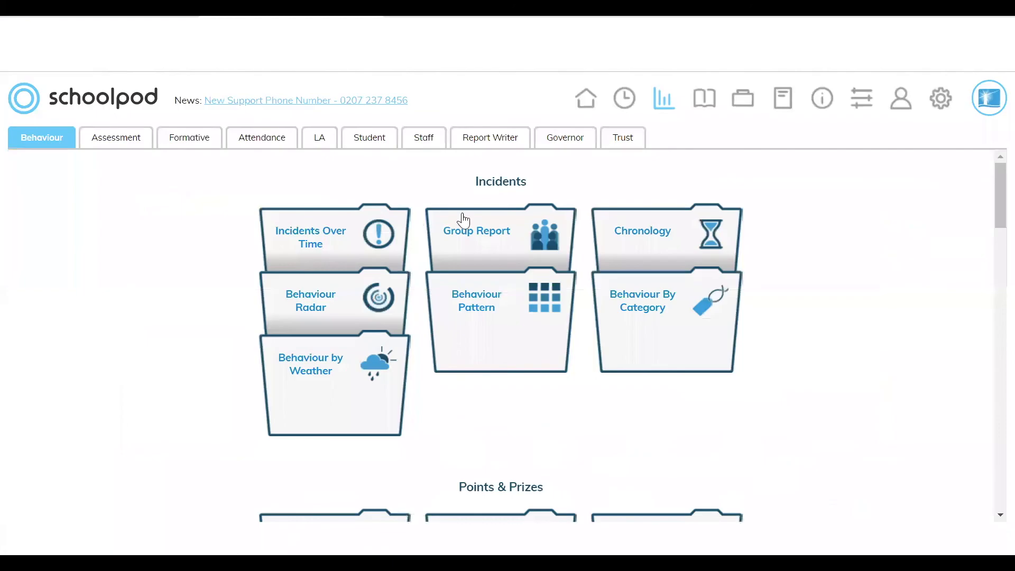
{"action": "left_click", "coordinate": [471, 228]}
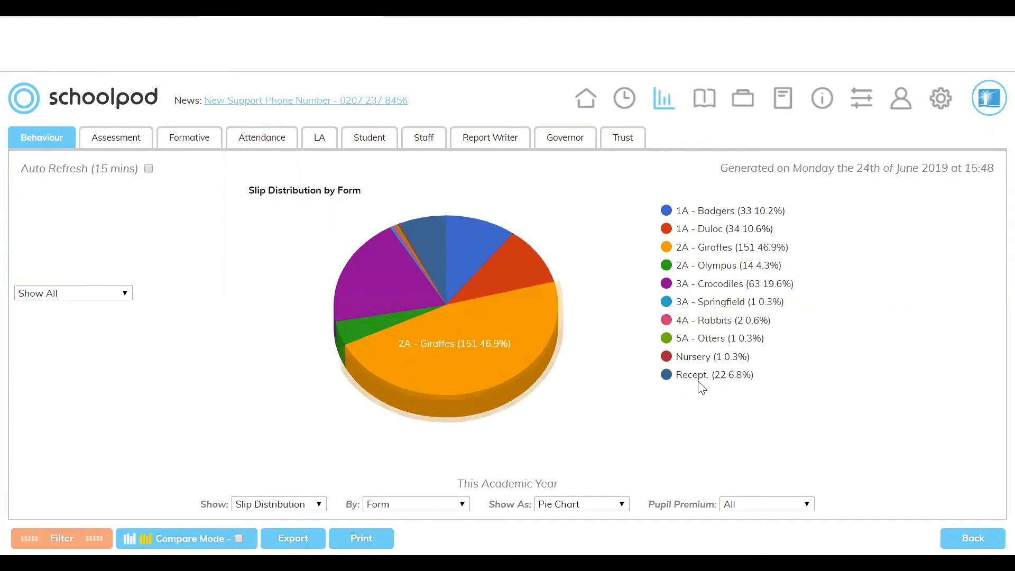
{"action": "mouse_move", "coordinate": [540, 327]}
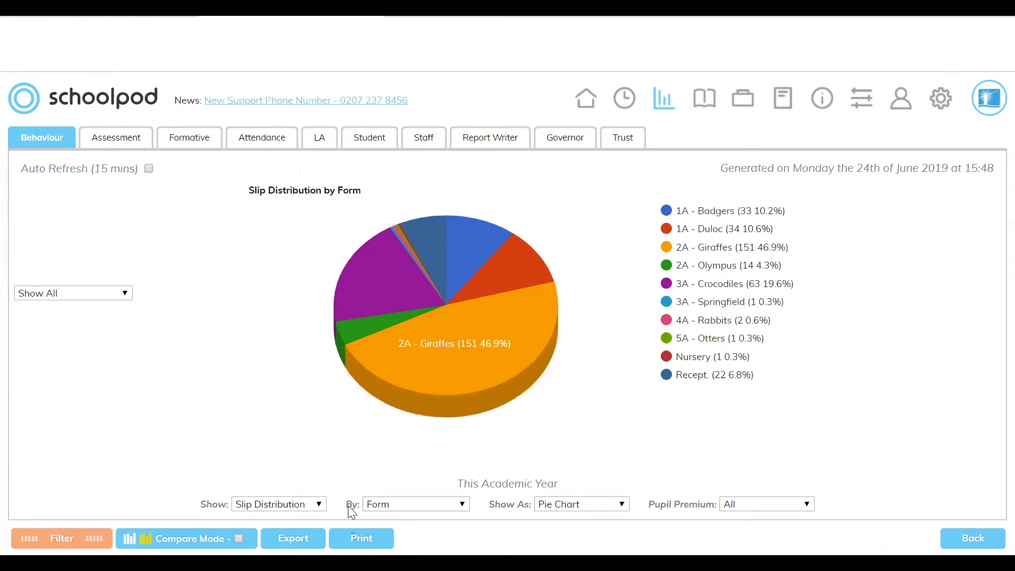
{"action": "left_click", "coordinate": [382, 506]}
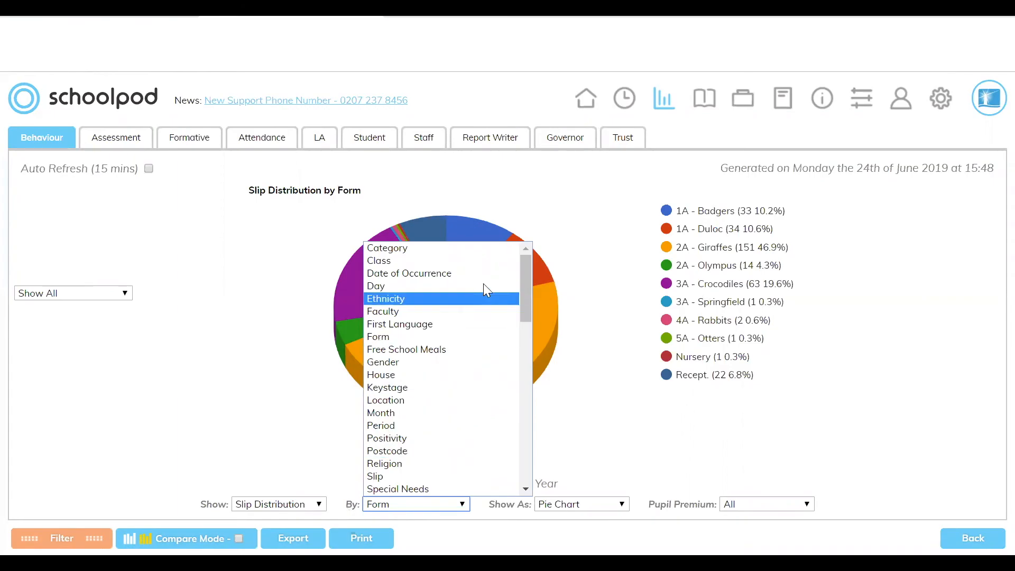
{"action": "left_click_drag", "start_coordinate": [522, 276], "coordinate": [514, 352]}
{"action": "left_click", "coordinate": [386, 336]}
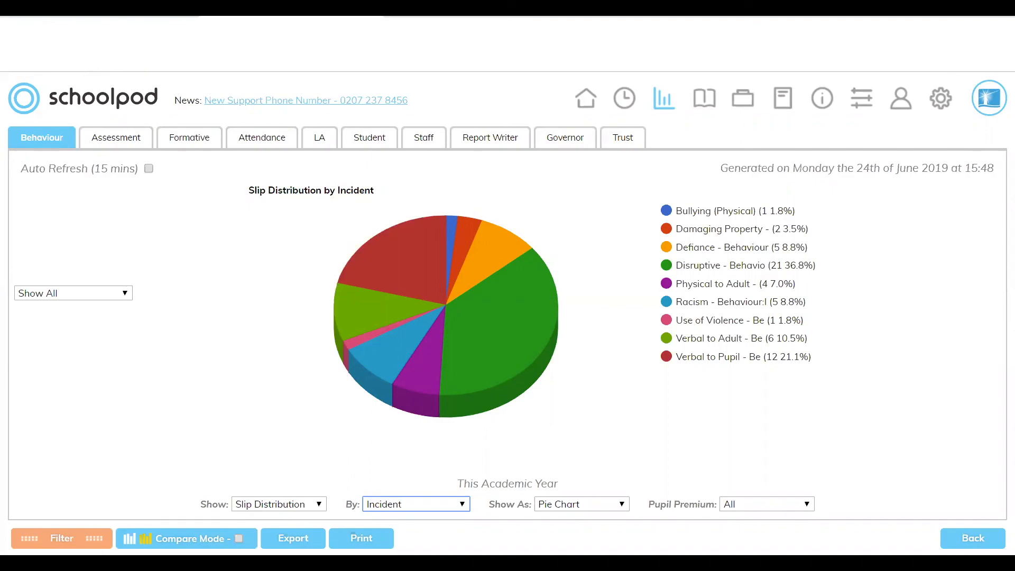
Limit the slip distribution chart to incident types with a count greater than 3.
{"action": "left_click", "coordinate": [60, 295]}
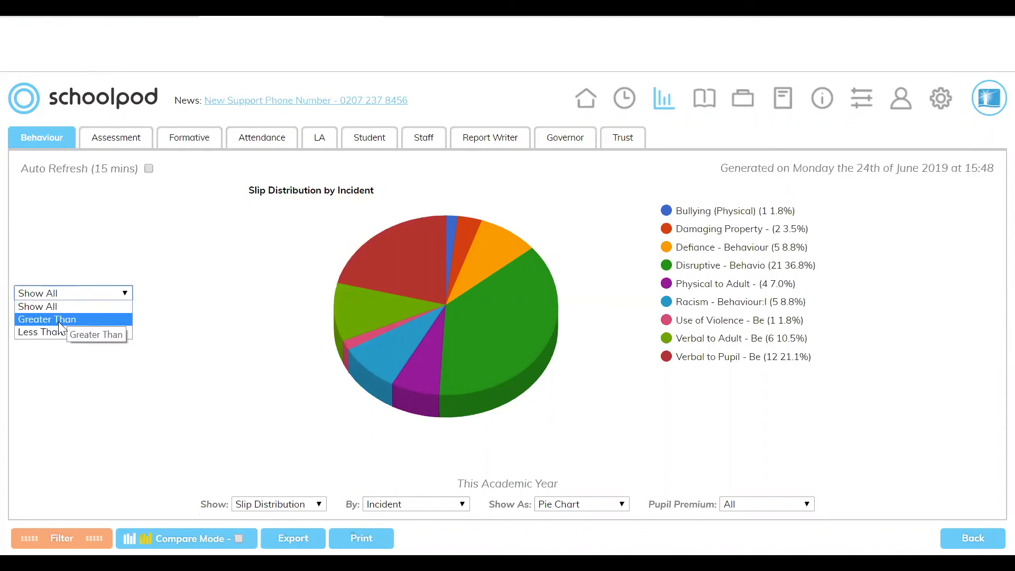
{"action": "left_click", "coordinate": [47, 319]}
{"action": "left_click", "coordinate": [25, 315]}
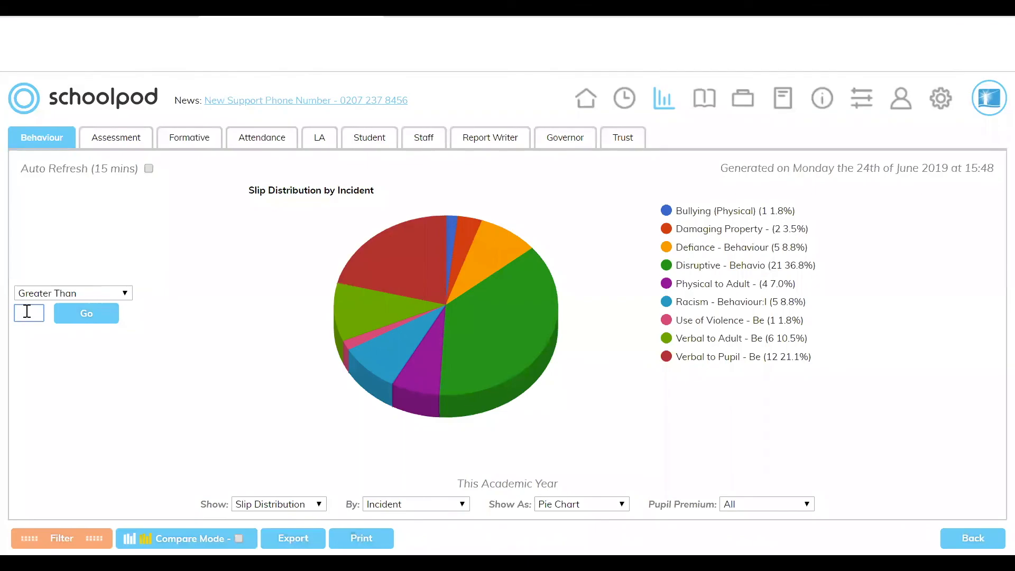
{"action": "type", "text": "3"}
{"action": "left_click", "coordinate": [82, 317]}
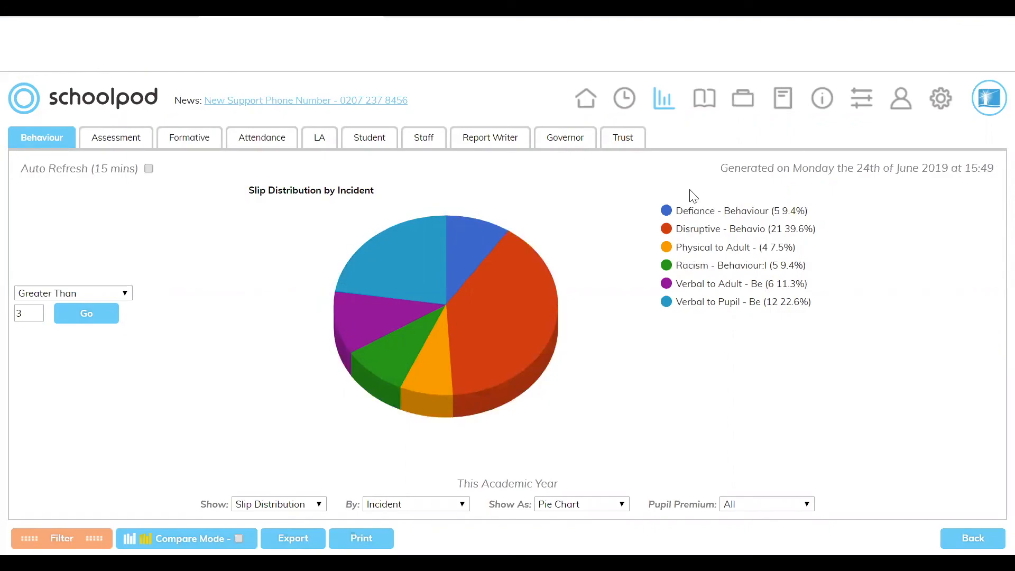
Raise the chart's Greater Than threshold to 5 and apply it.
{"action": "left_click_drag", "start_coordinate": [31, 313], "coordinate": [12, 320]}
{"action": "key", "text": "BackSpace"}
{"action": "type", "text": "5"}
{"action": "left_click", "coordinate": [91, 318]}
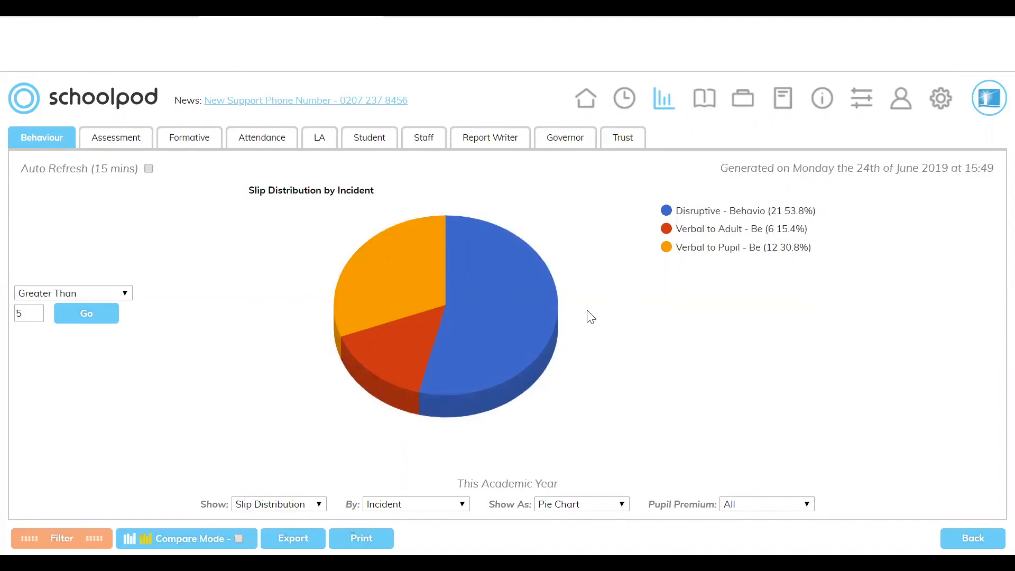
Open the Group Report's filter settings and its Gender options.
{"action": "mouse_move", "coordinate": [510, 326]}
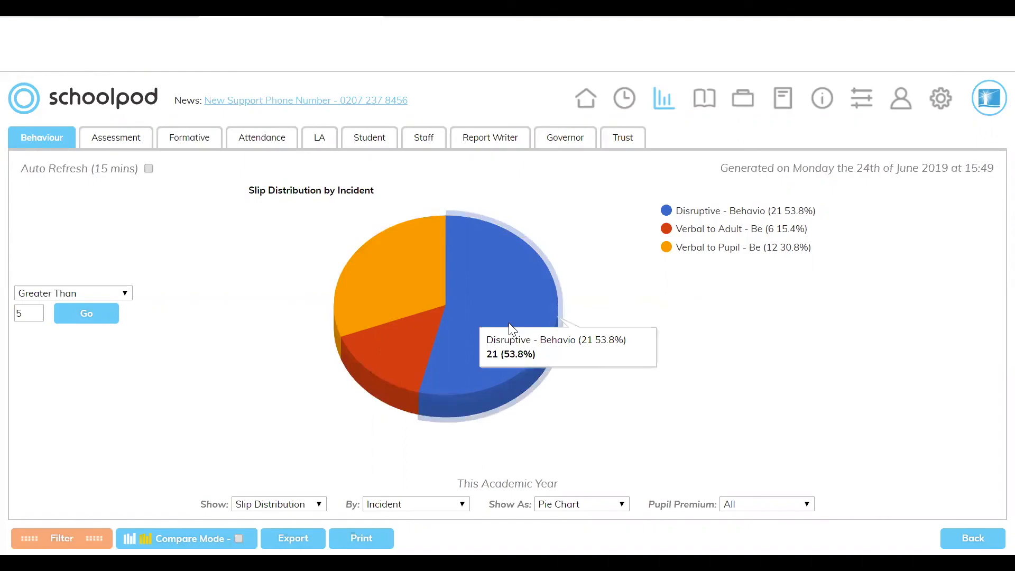
{"action": "mouse_move", "coordinate": [387, 369]}
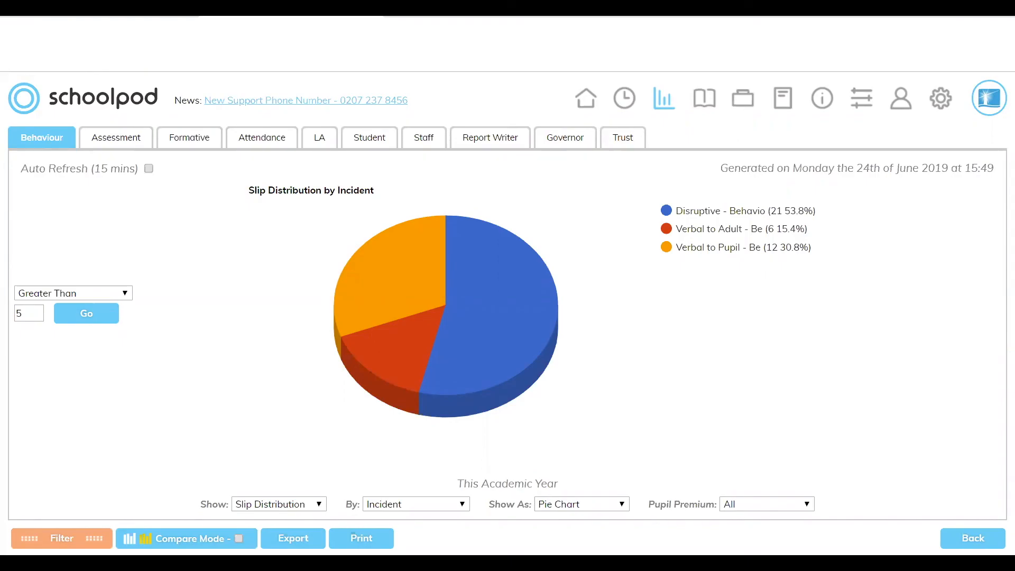
{"action": "left_click", "coordinate": [84, 538]}
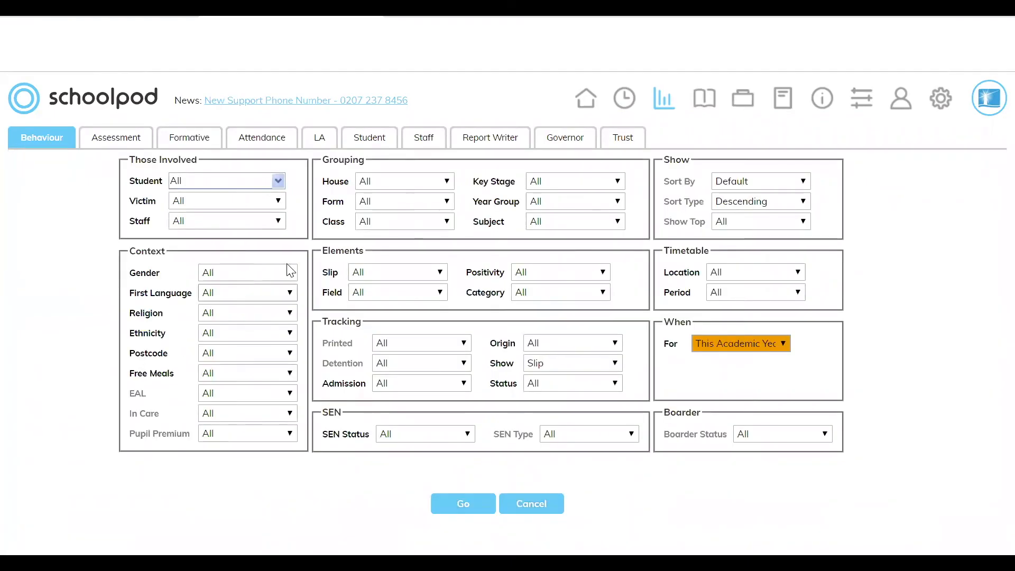
{"action": "left_click", "coordinate": [221, 274]}
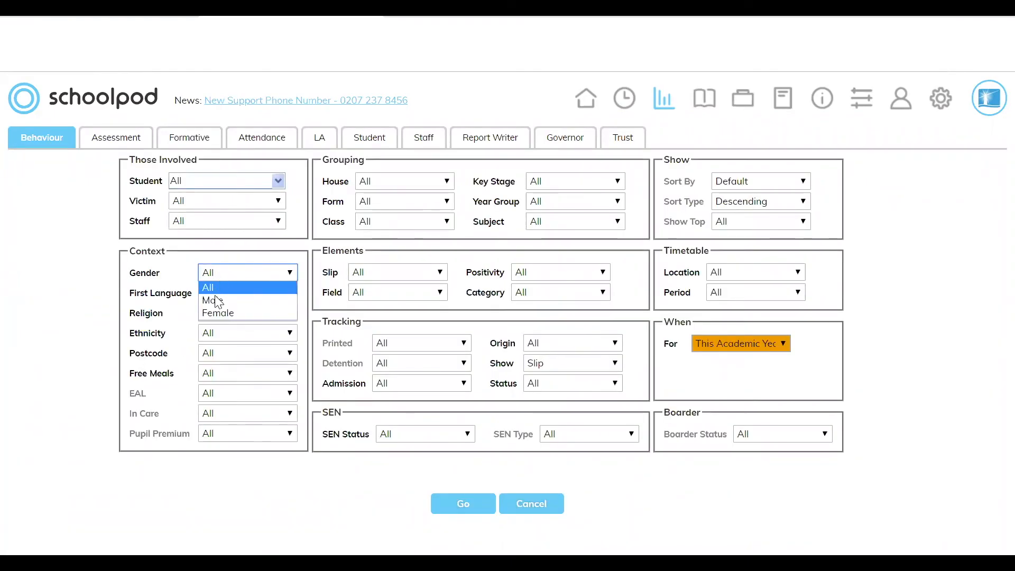